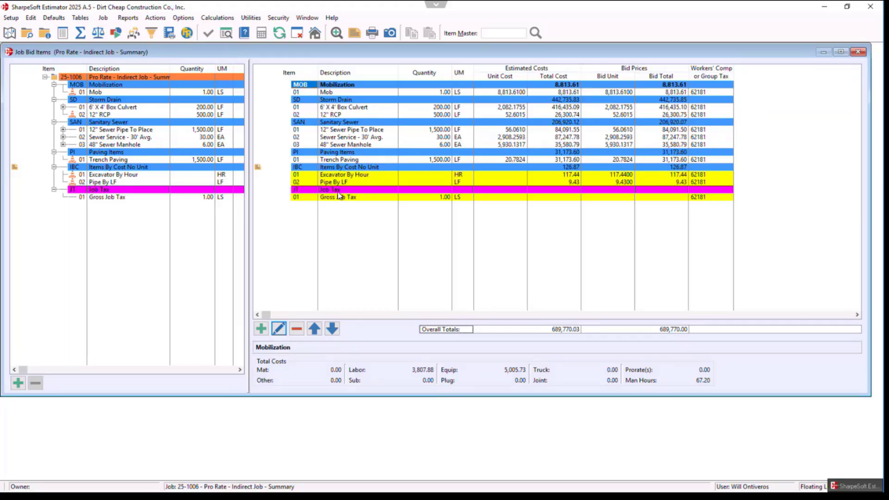
Step: Check the job's summary totals and open the job's indirect items list
click(81, 34)
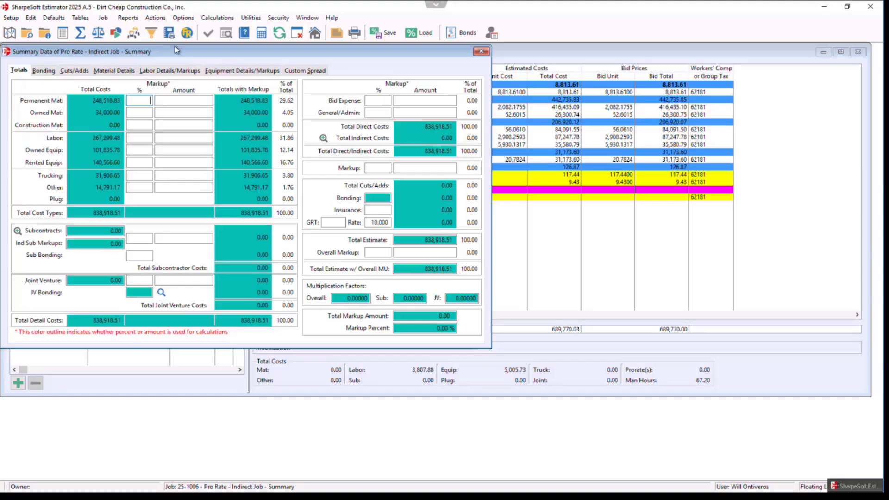
click(103, 18)
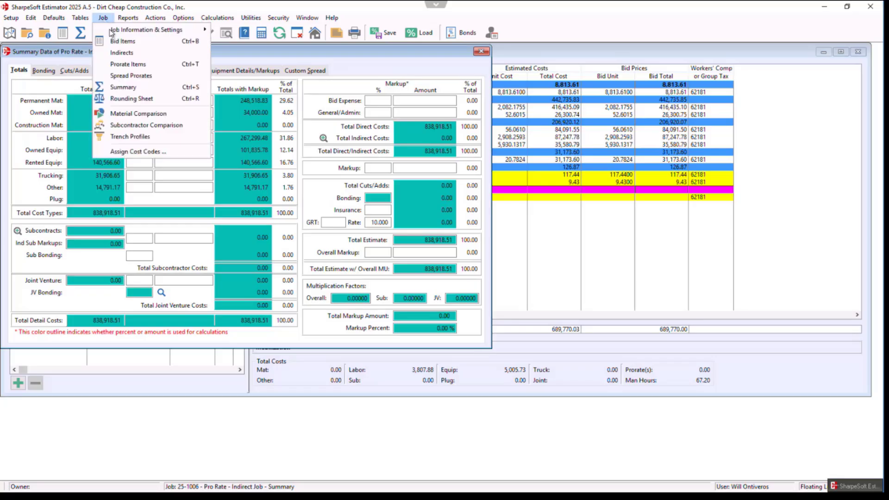
click(121, 52)
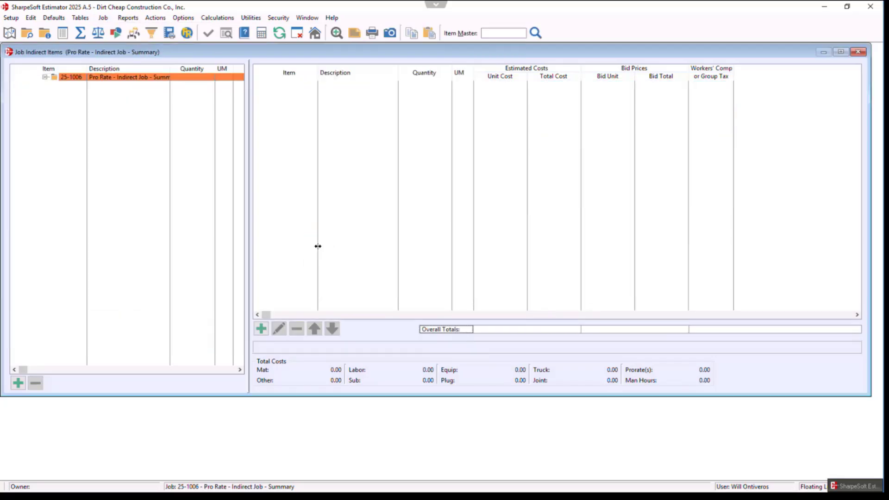
Step: Insert indirect item ID-01 with the description Supervision, quantity 20 and unit DAY
right_click(362, 137)
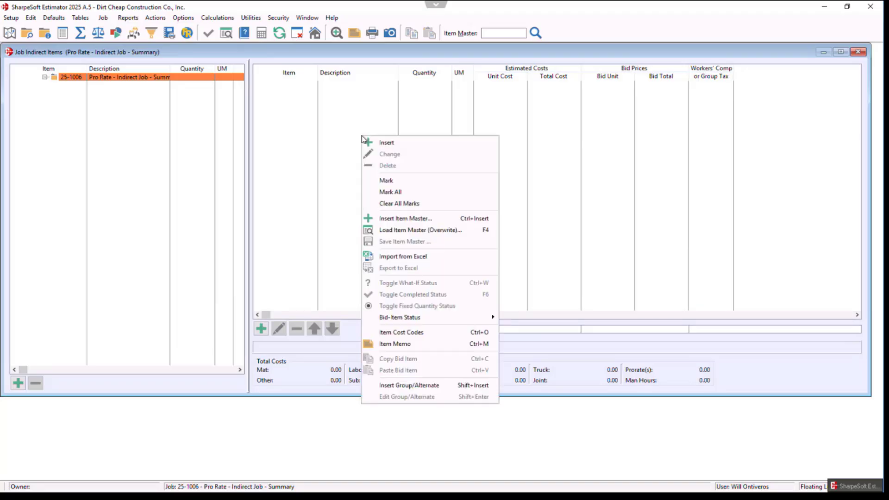
click(282, 269)
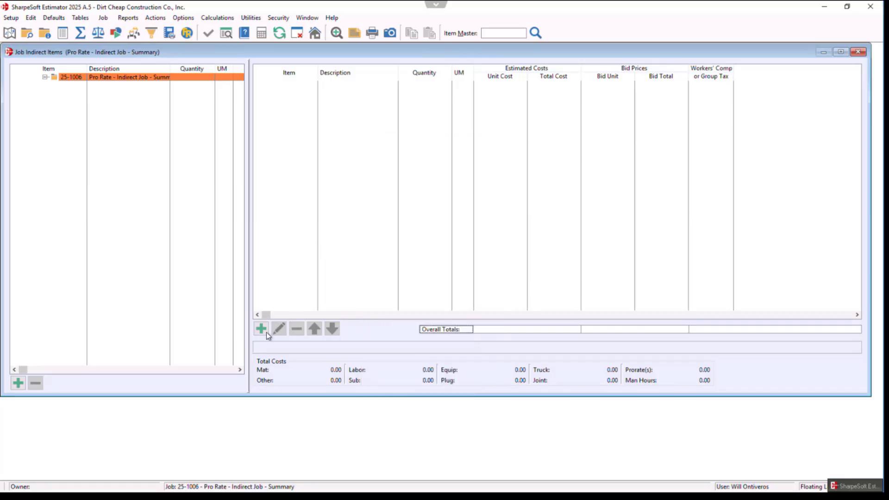
click(262, 330)
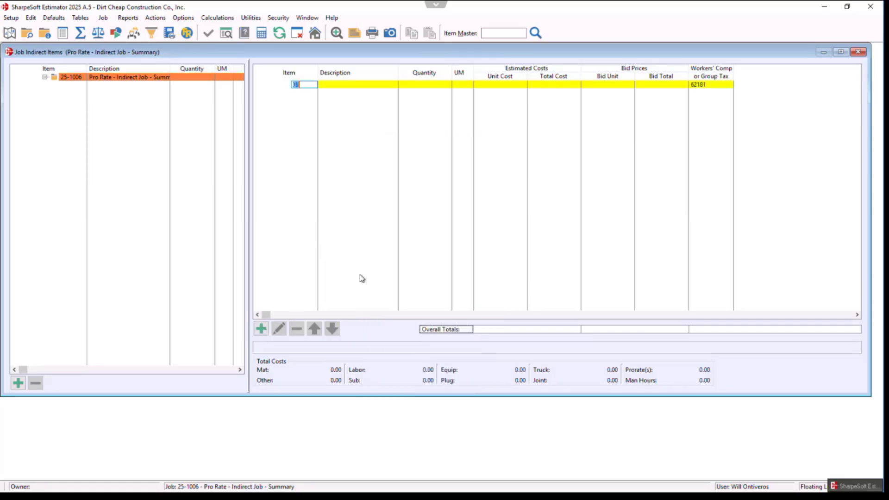
text(ID-01)
key(Tab)
text(S)
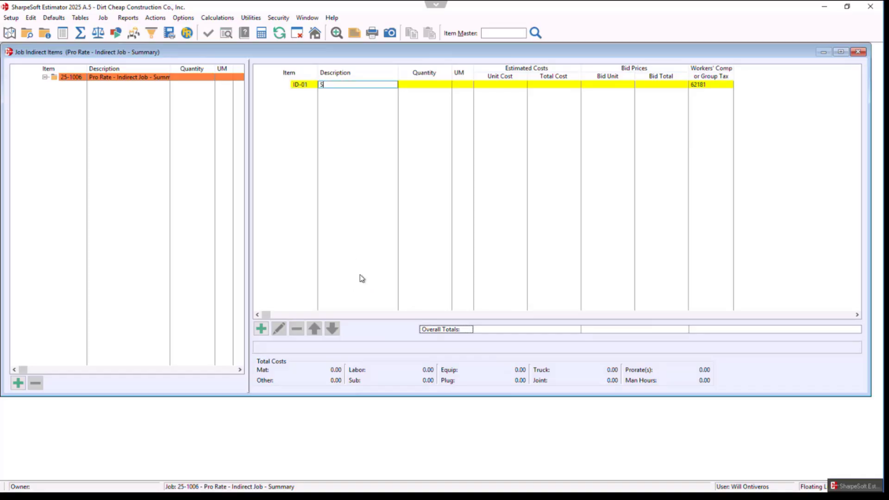
text(upervision)
key(Tab)
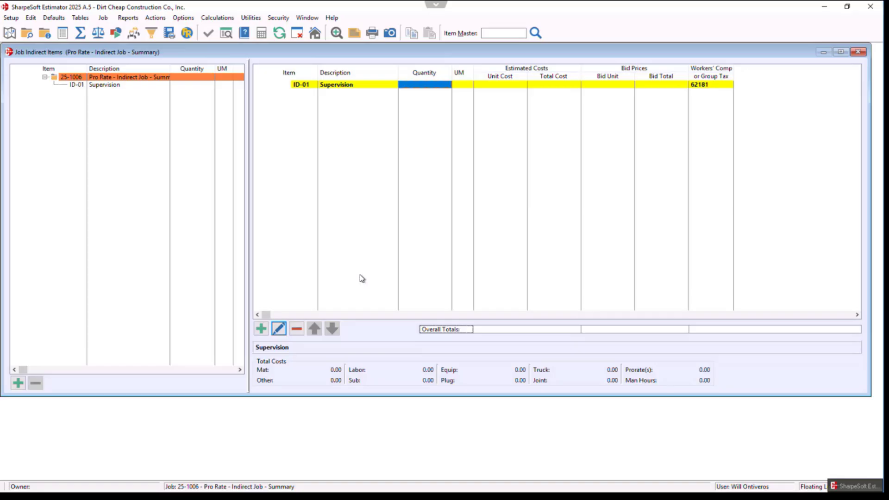
text(20)
key(Tab)
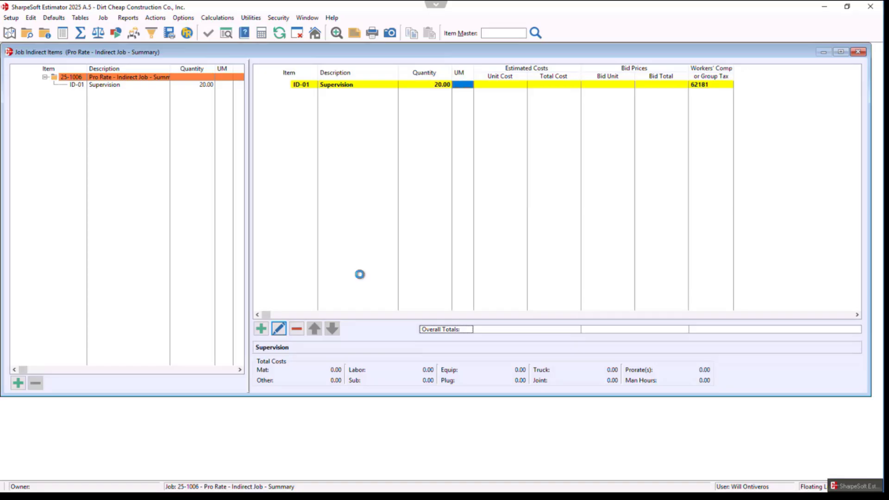
text(DAY)
key(Return)
Step: Open the Supervision item at detail level and add the Superintendent (SPT) and Project Manager (PM) labor resources
double_click(343, 88)
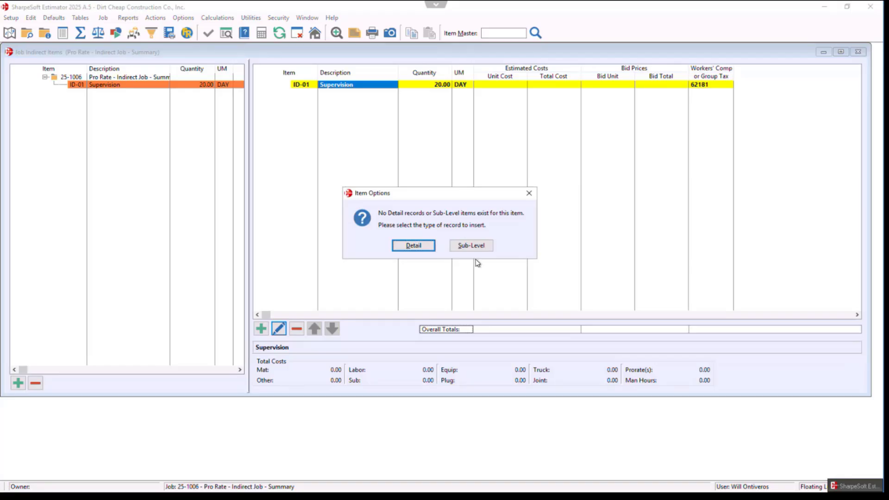
click(420, 247)
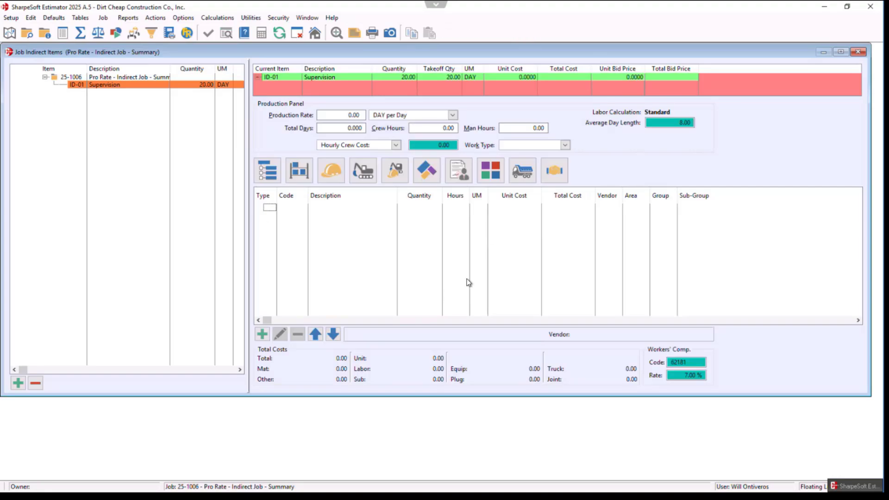
click(335, 171)
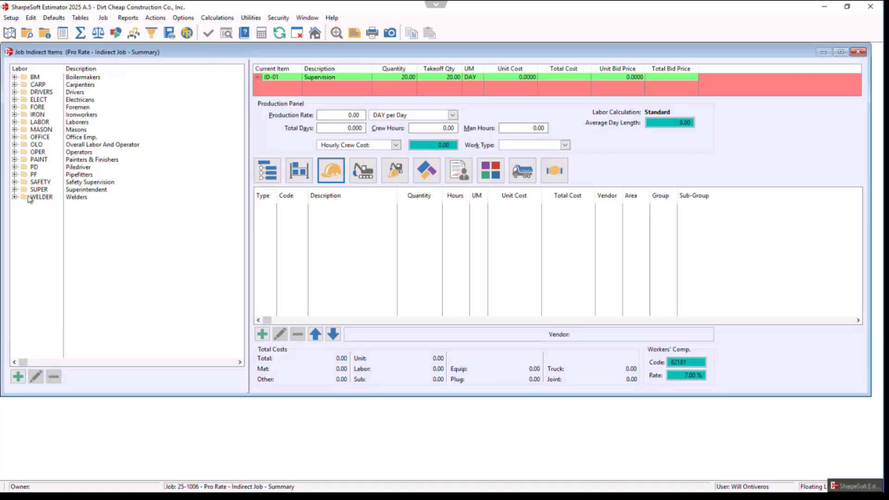
click(15, 190)
drag(33, 198, 300, 211)
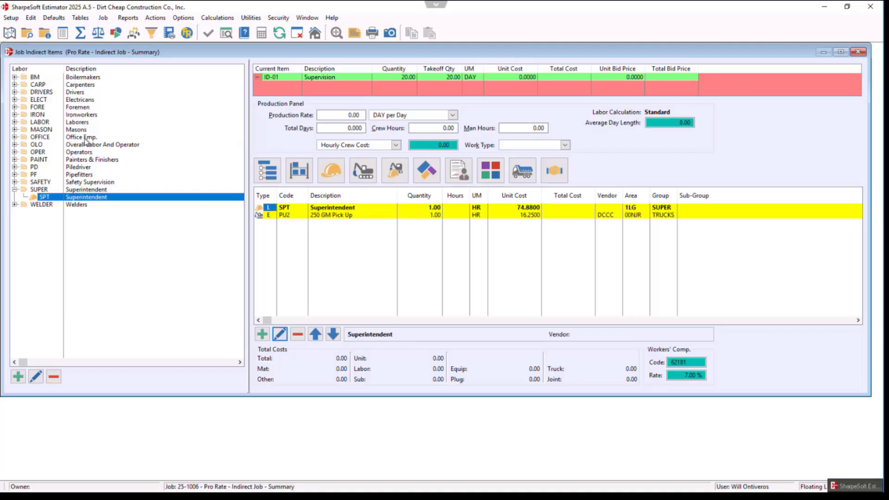
click(14, 138)
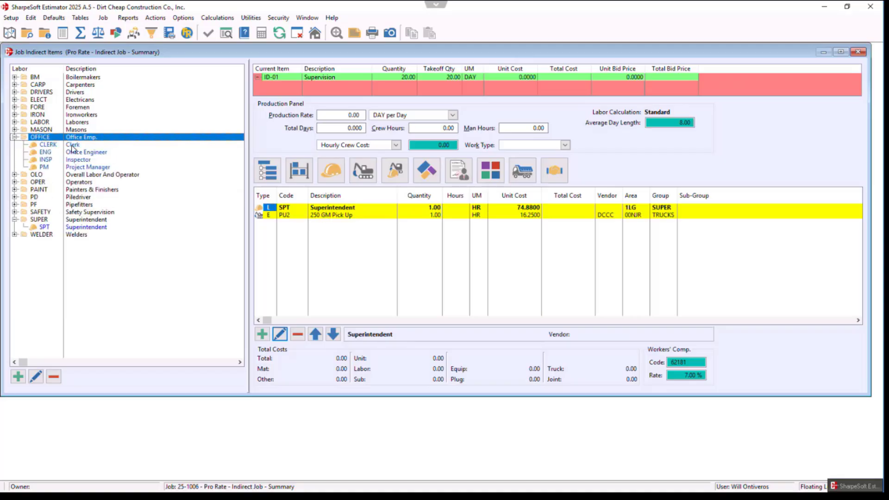
drag(84, 168, 310, 251)
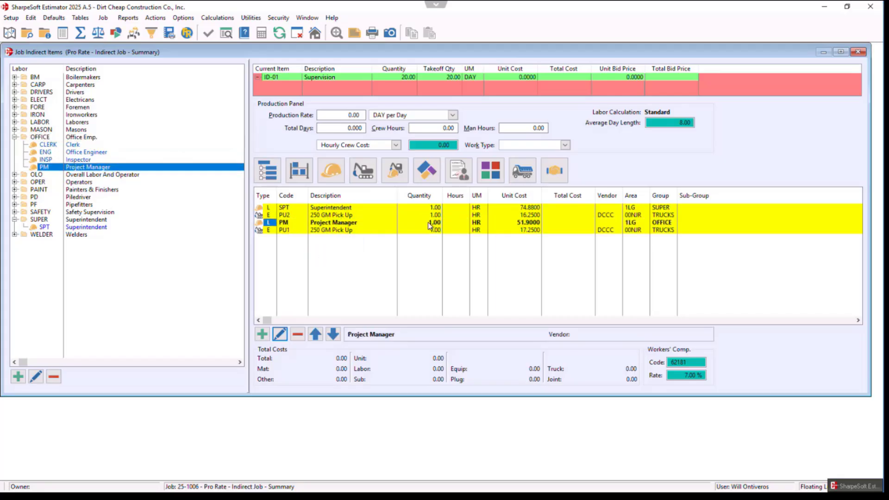
click(341, 120)
text(20)
key(Tab)
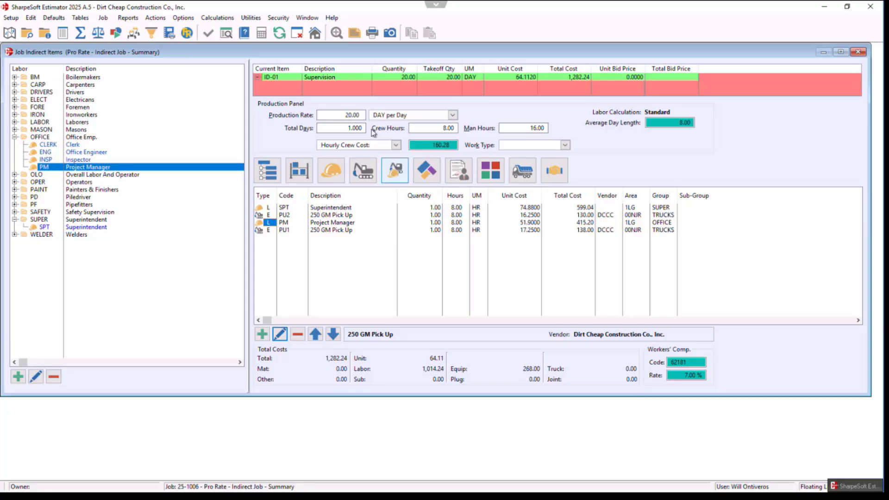
Step: Set the Supervision item's production rate to 1 DAY per Day
click(345, 114)
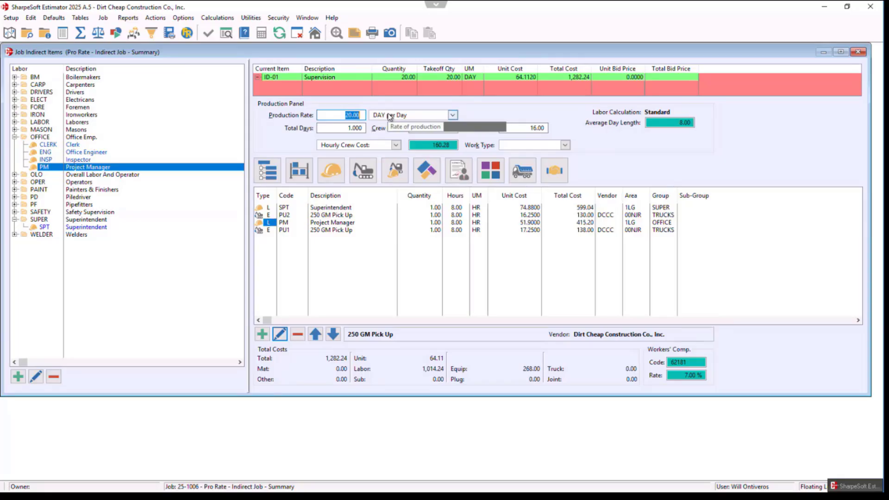
text(1)
key(Return)
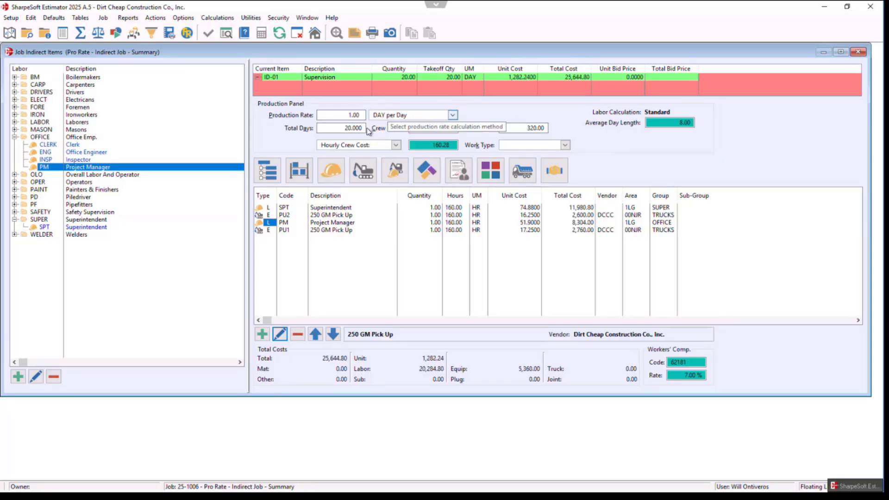
click(368, 126)
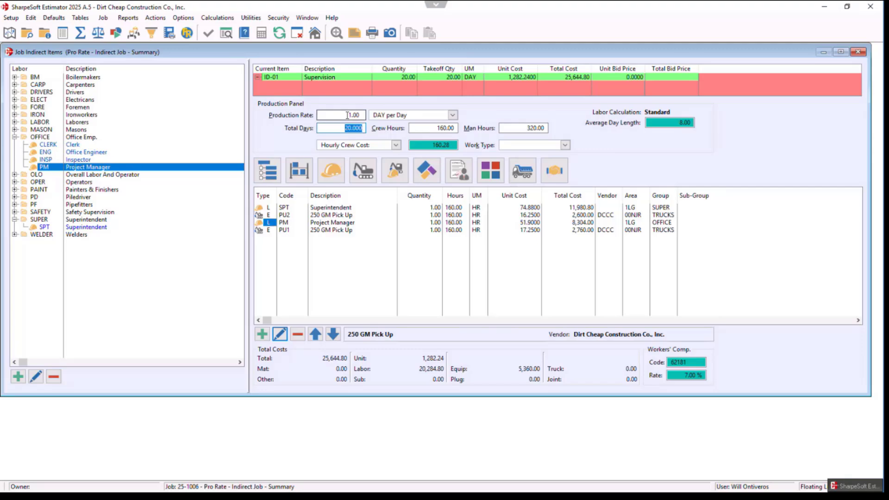
click(346, 115)
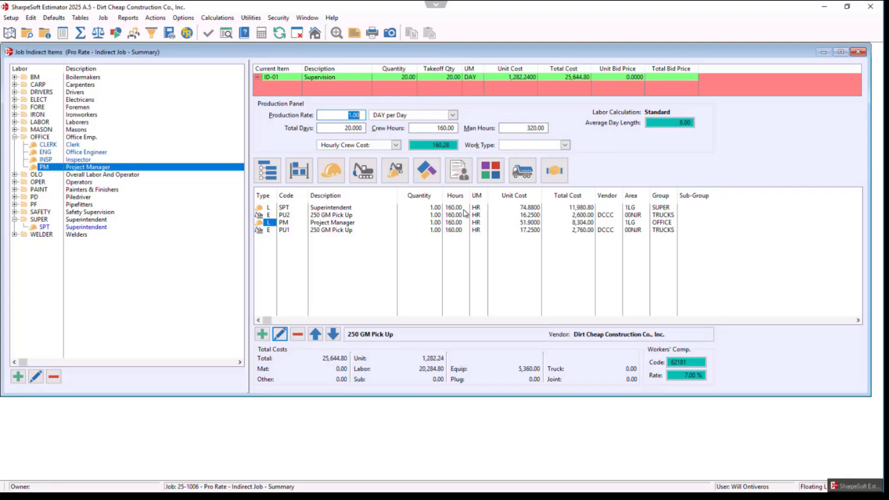
Step: Switch the detail records from hours to days and set the Project Manager and the PU1 pickup quantities to 0.25 each
click(456, 197)
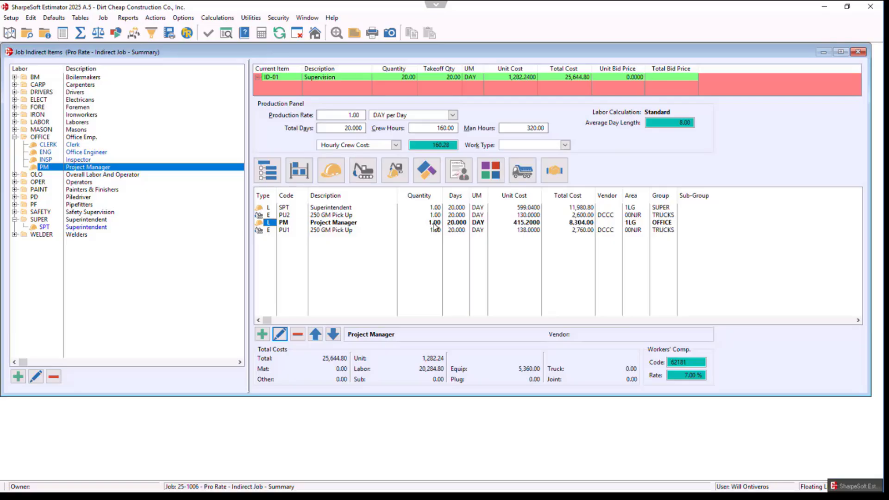
click(438, 222)
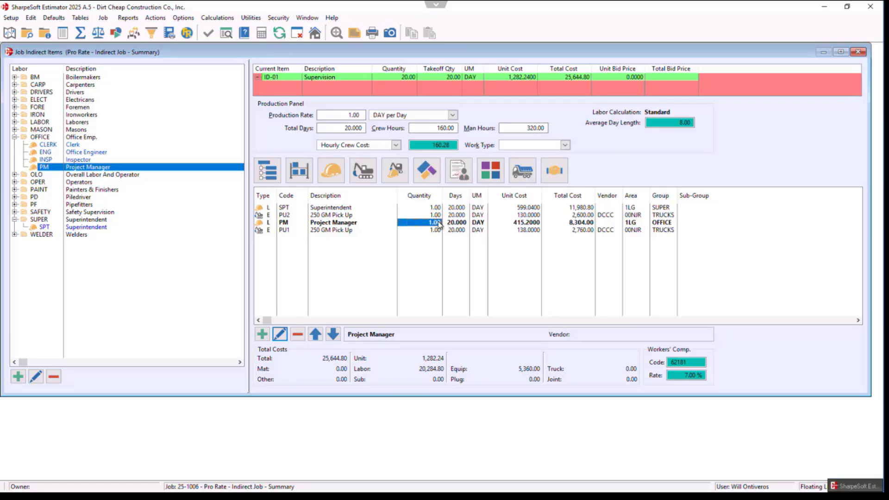
text(.25)
key(Return)
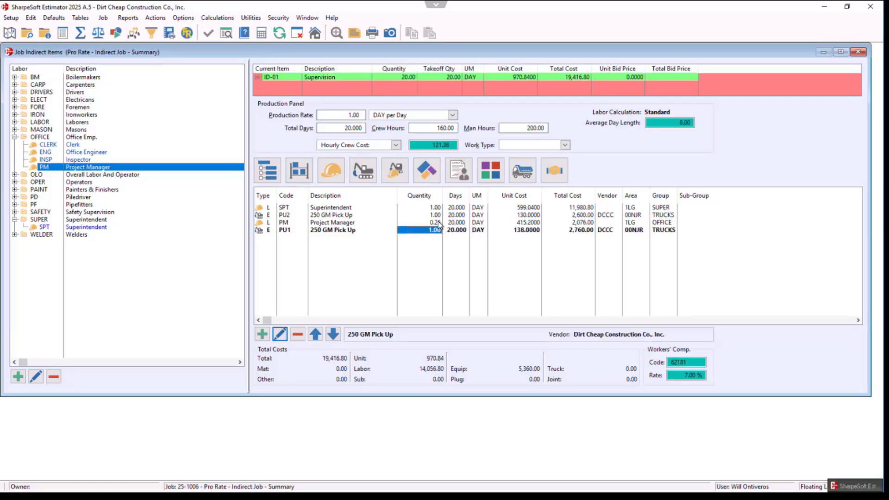
text(.)
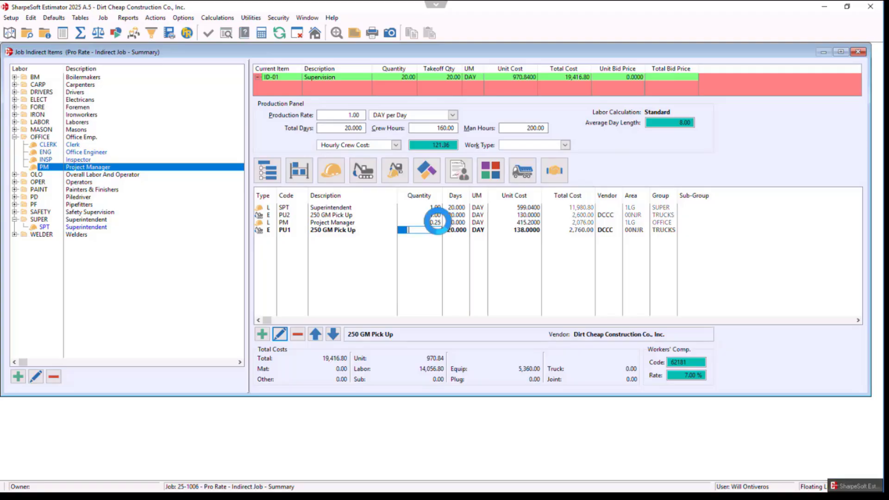
text(25)
key(Tab)
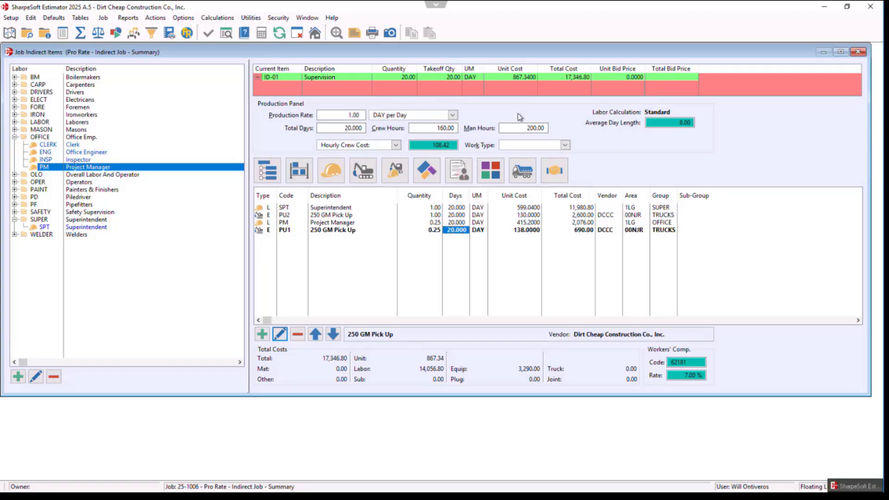
Step: Leave the Supervision details, check the indirect costs in the job summary and return to the indirect items list
double_click(579, 79)
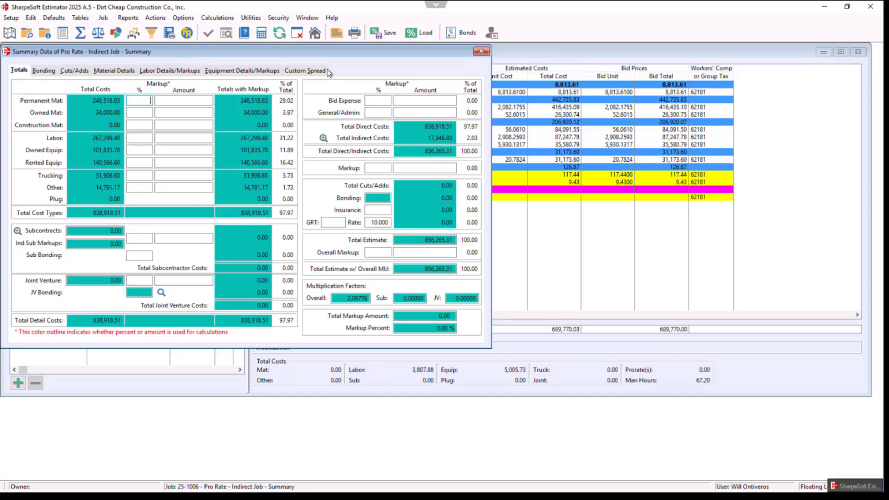
click(481, 52)
click(103, 18)
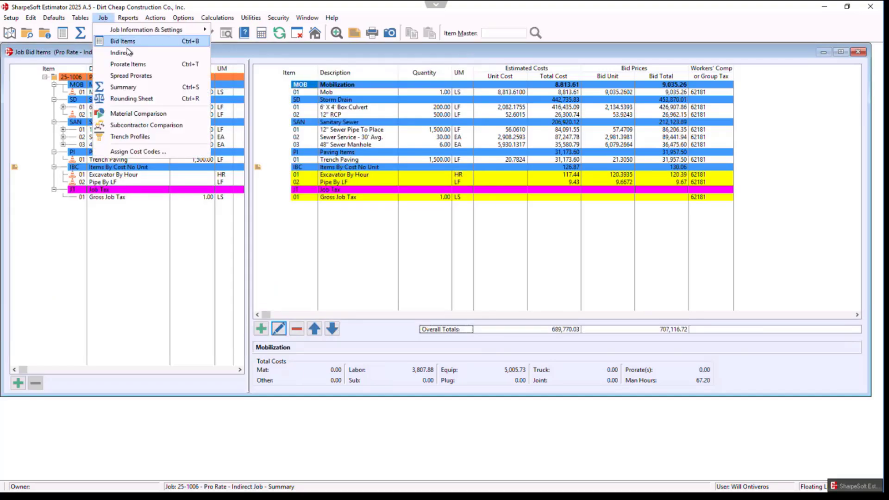
click(129, 52)
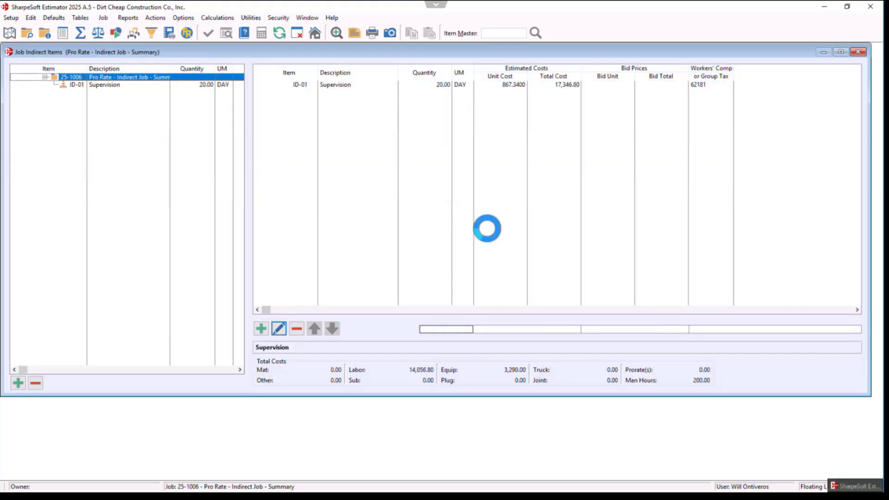
Step: Insert indirect item ID-02 with the description Overhead, quantity 1 and unit LS
right_click(350, 143)
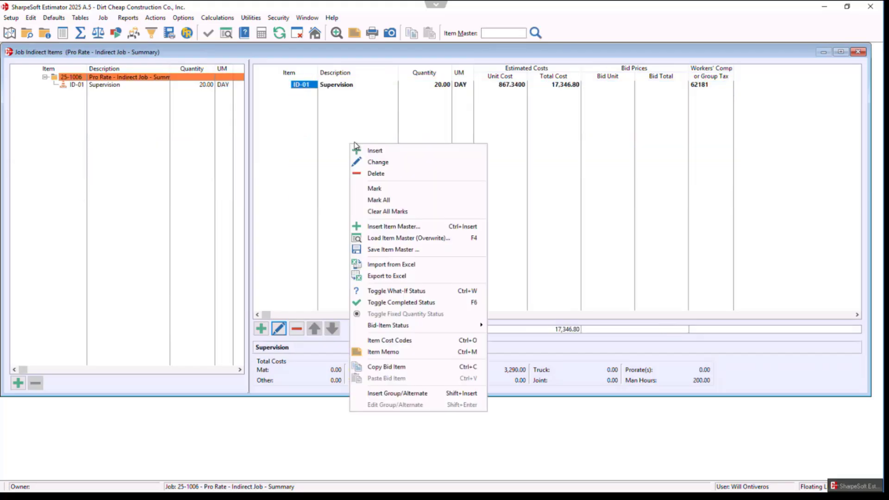
click(385, 149)
text(ID-02)
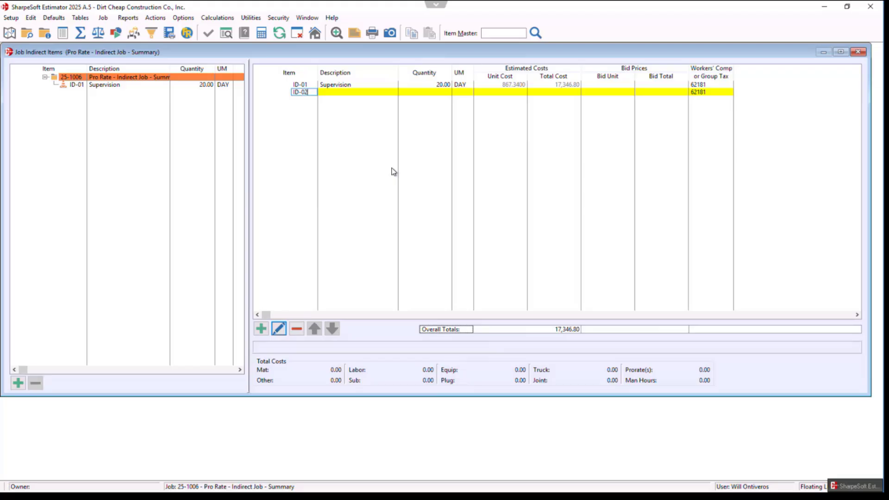
key(Tab)
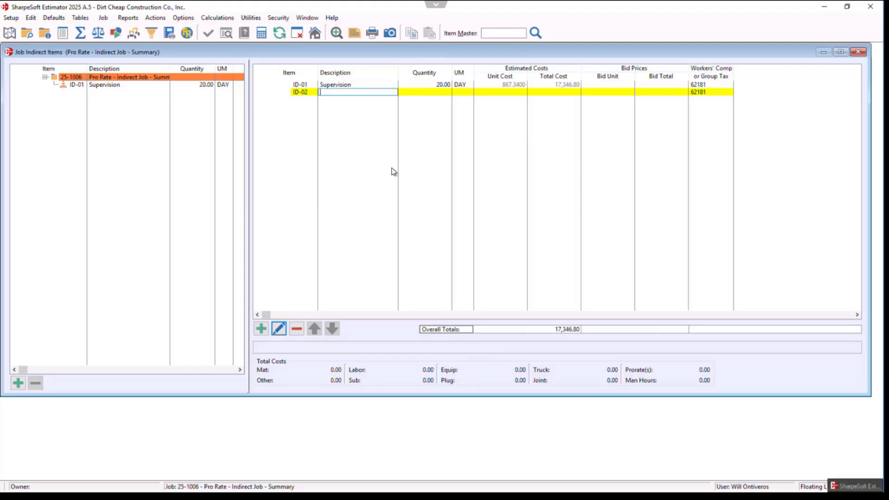
text(Overhead)
key(Tab)
text(1)
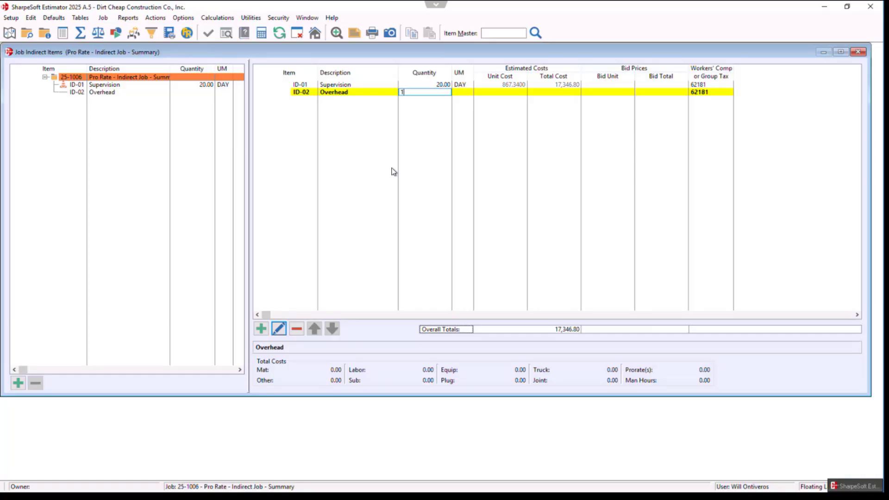
key(Tab)
text(LS)
key(Tab)
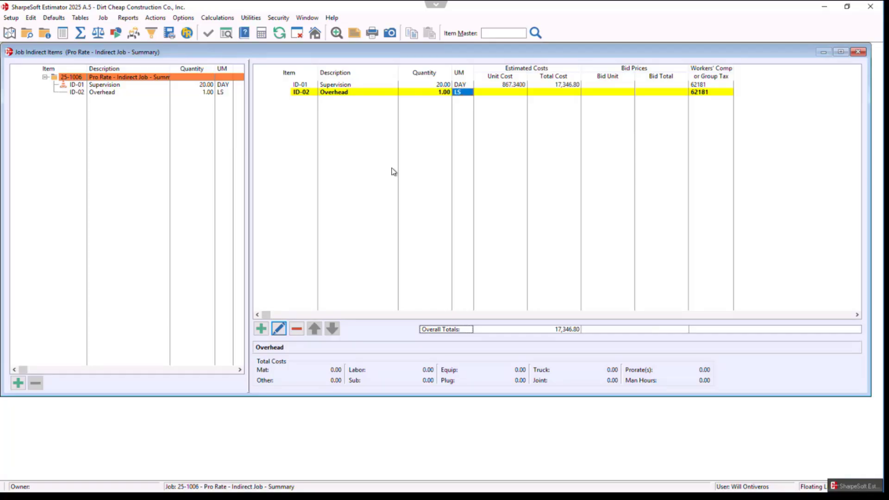
Step: Insert the Roadway Paving item, code 05, from the item master's Class Room Items > Paving Items group into the indirect items
right_click(340, 93)
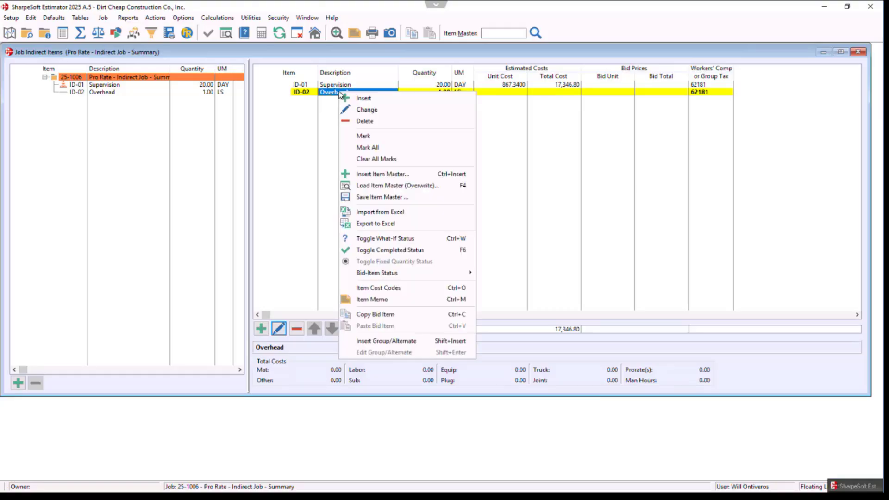
click(388, 174)
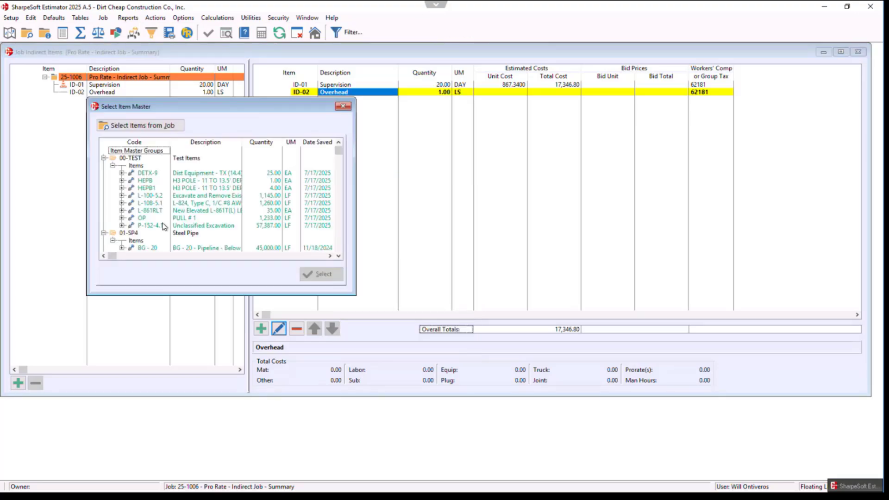
scroll(146, 183, down, 10)
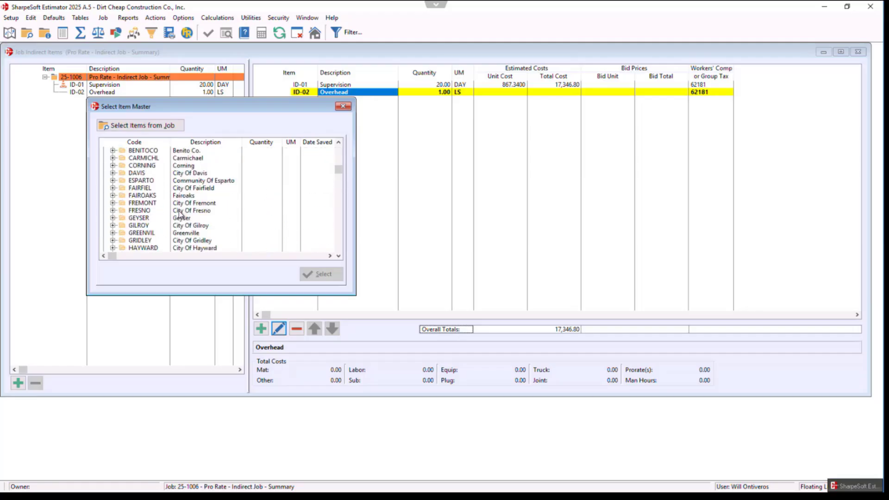
scroll(154, 214, down, 10)
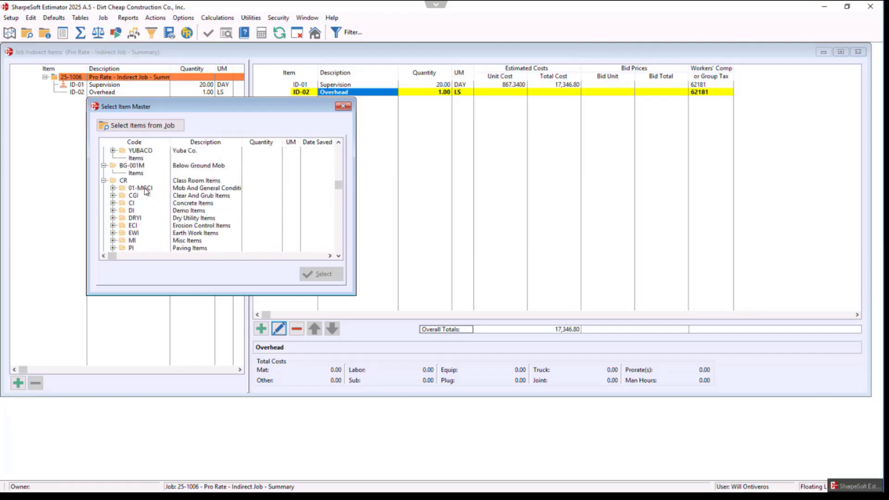
click(123, 181)
scroll(227, 197, down, 4)
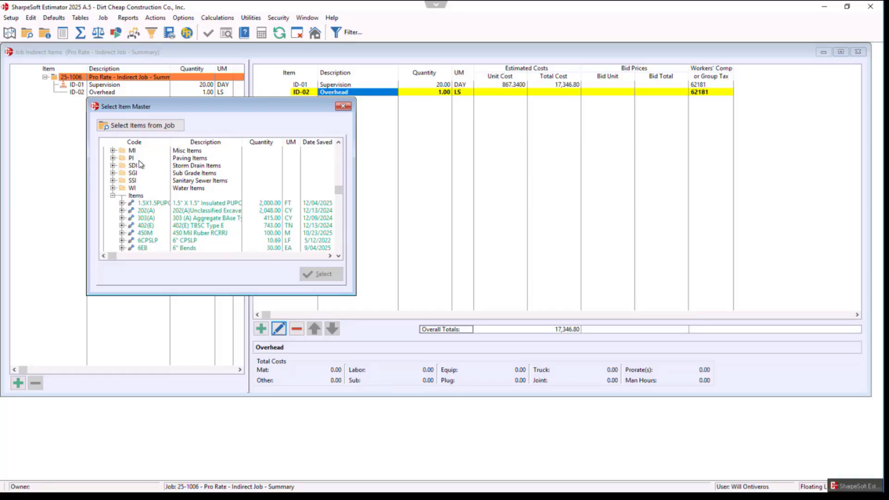
scroll(140, 164, up, 2)
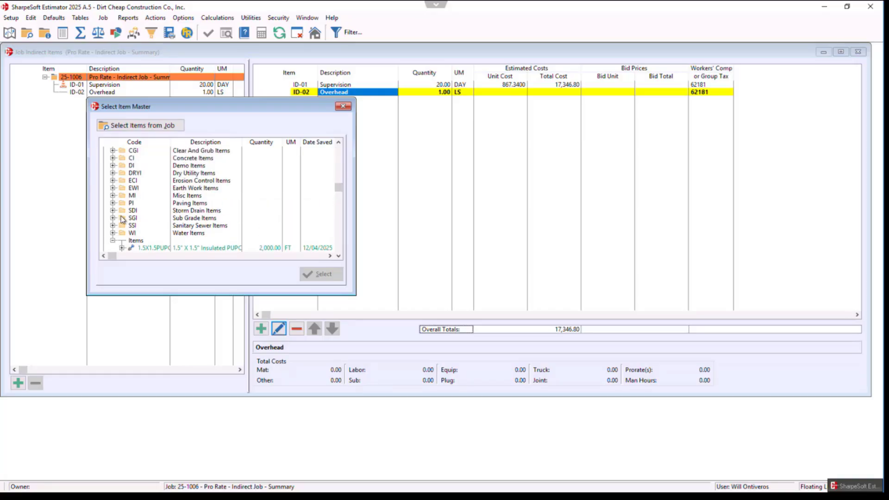
click(112, 202)
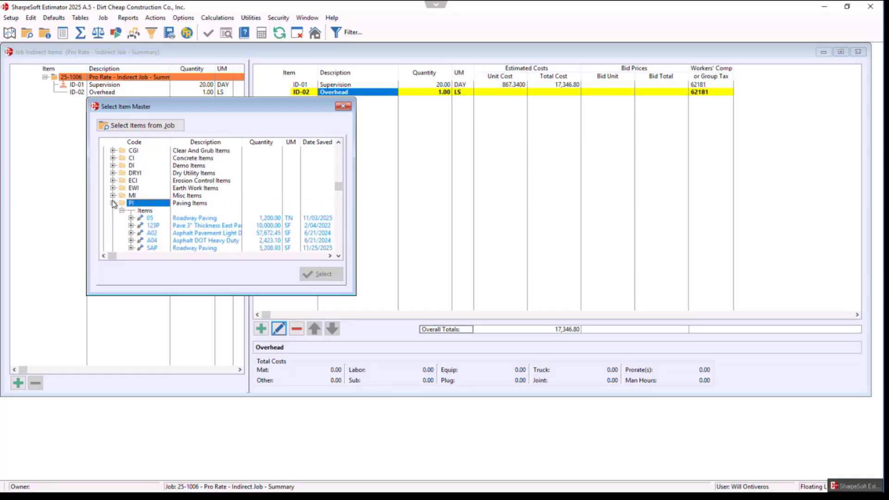
click(194, 218)
click(322, 275)
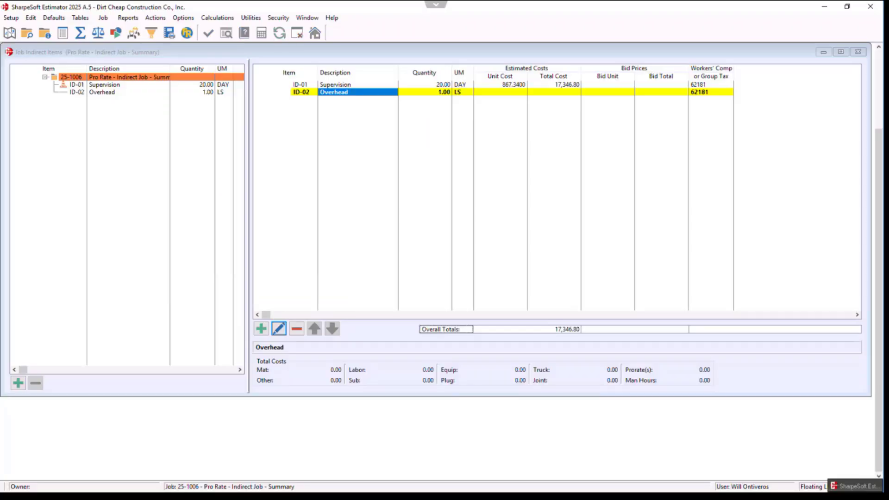
Step: Delete the ID-02 Overhead item from the indirect items and confirm the deletion
right_click(367, 94)
click(388, 128)
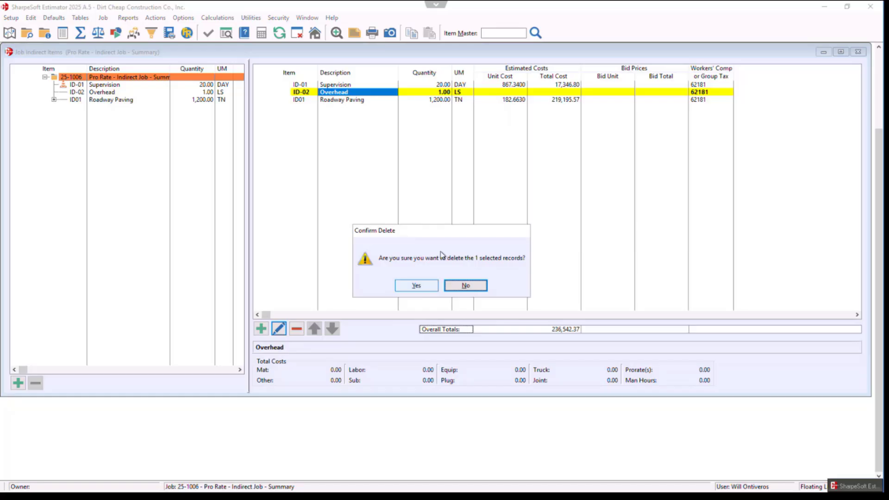
key(Return)
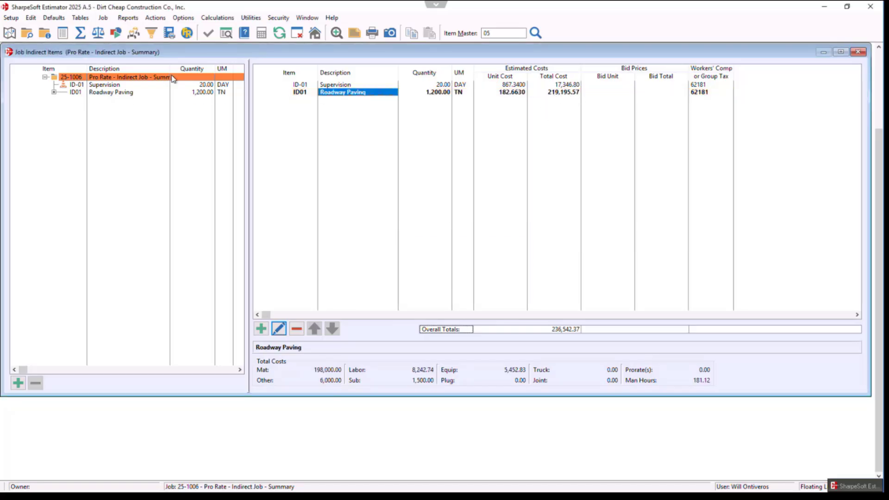
Step: Check the total indirect costs in the job summary and return to the indirect items list
click(82, 33)
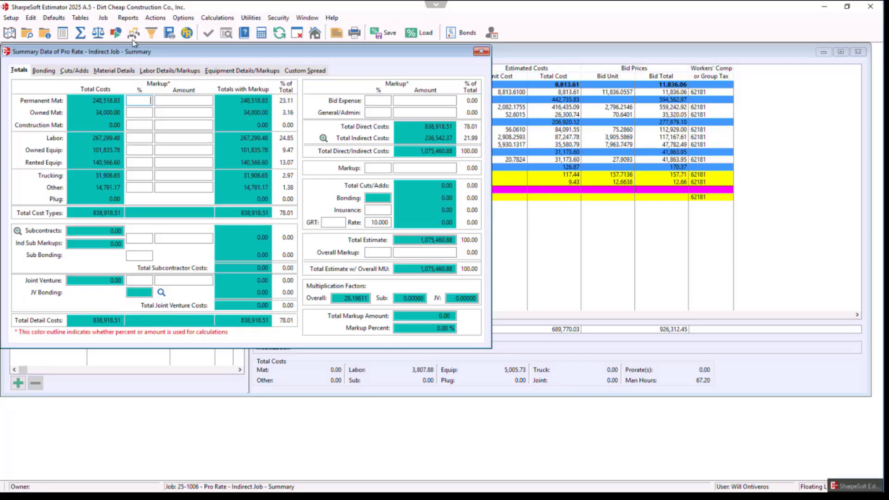
click(481, 52)
click(128, 18)
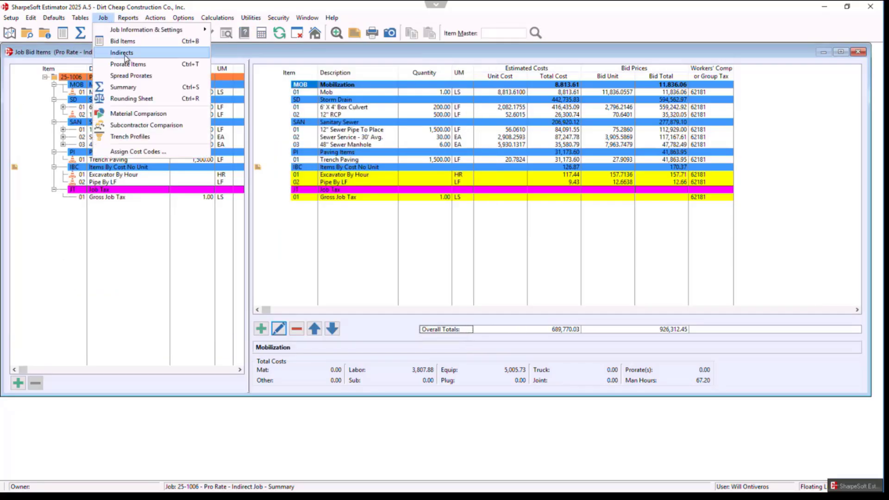
click(125, 57)
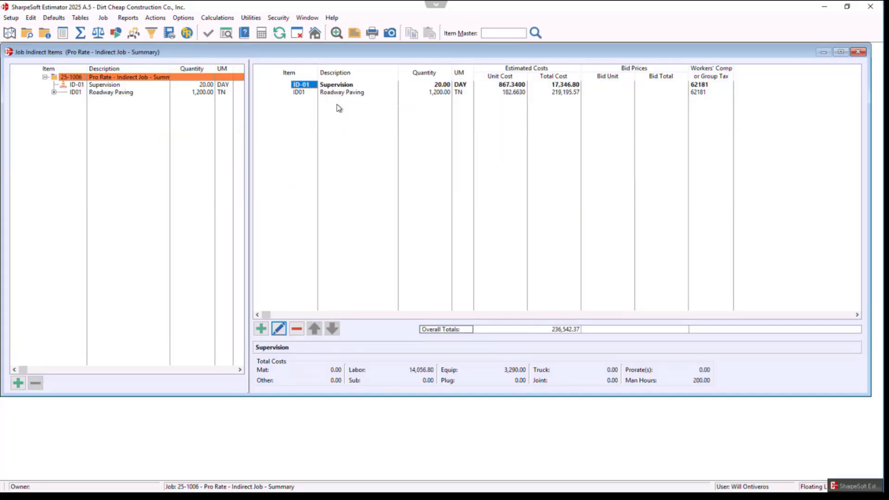
Step: Mark the Roadway Paving indirect item as a What-If item
click(340, 94)
right_click(340, 95)
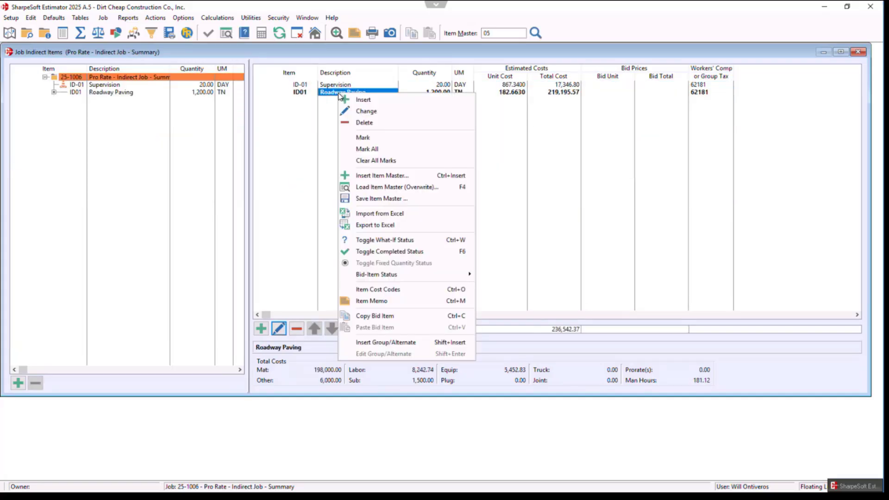
click(377, 240)
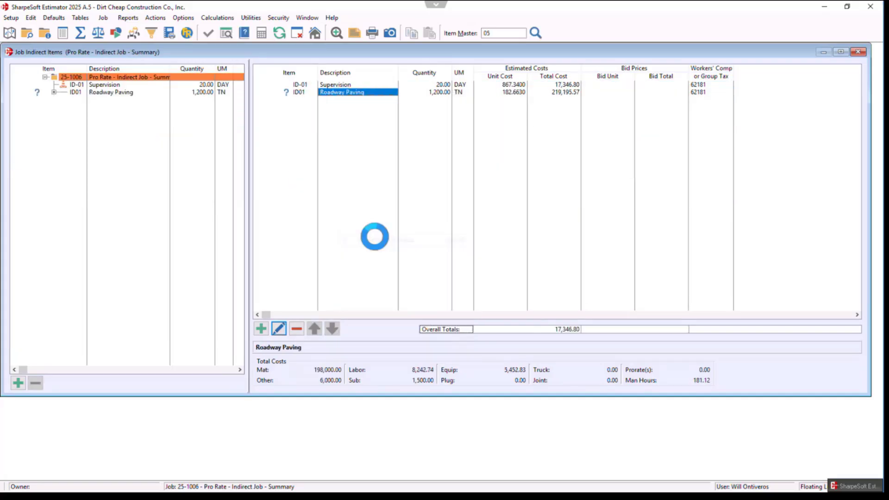
Step: Set the Supervision indirect item's bid-item status to Contractor
click(334, 86)
right_click(334, 87)
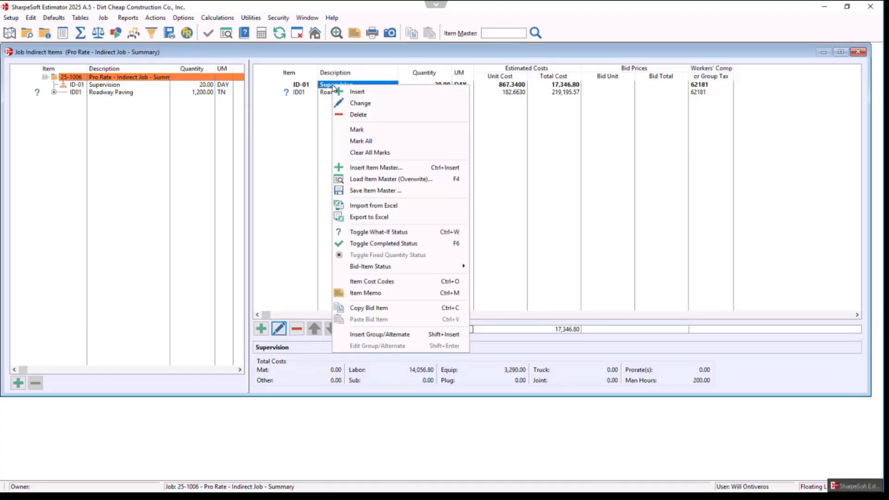
mouse_move(367, 264)
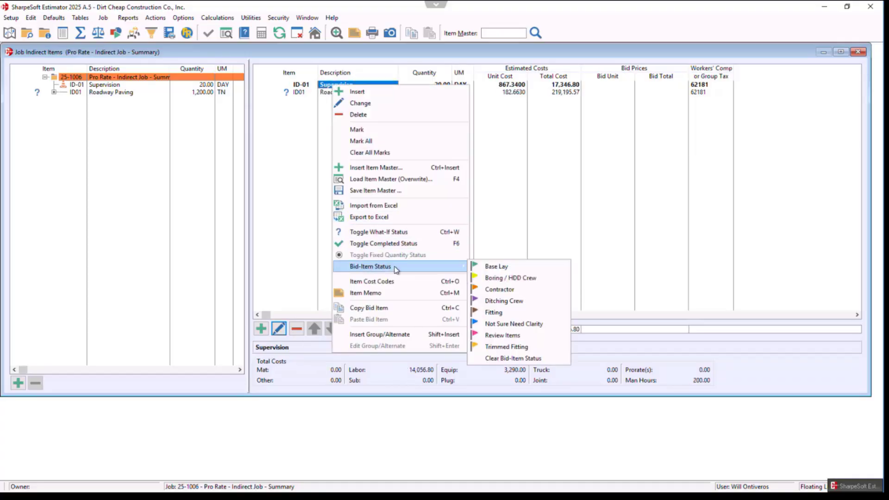
click(508, 292)
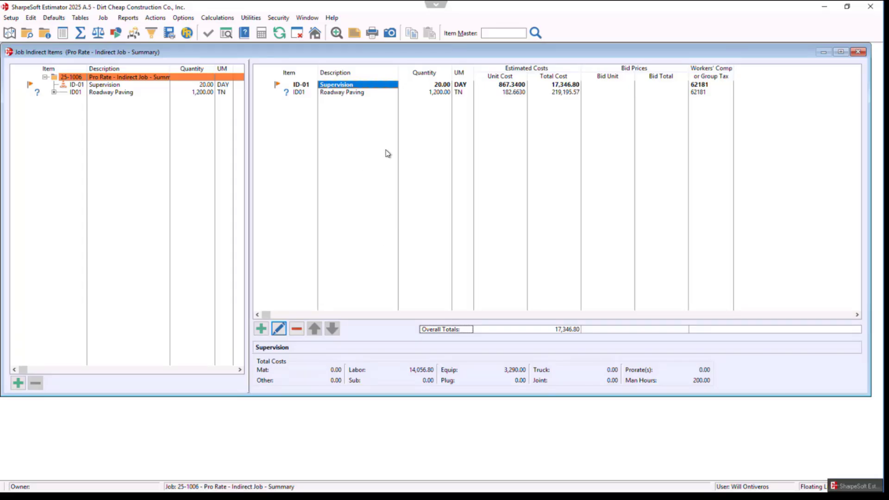
Step: Compare the job summary's total indirect costs with the What-If item in the indirect items list
click(81, 32)
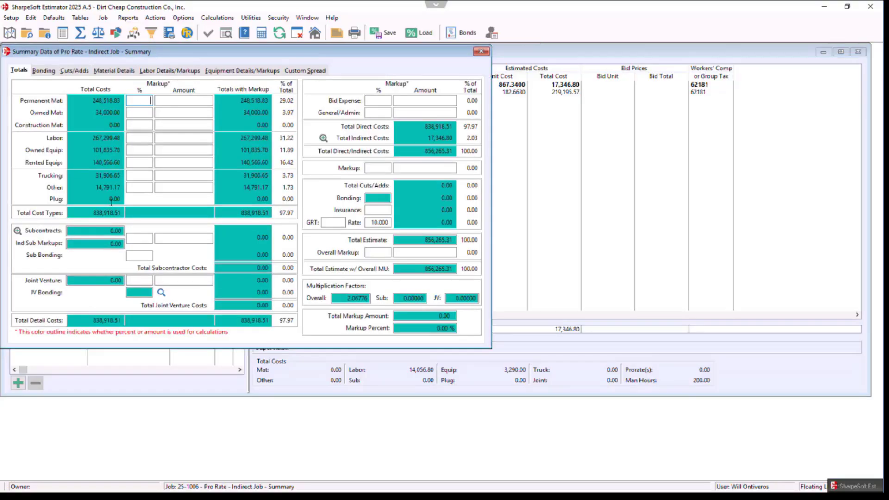
click(108, 243)
click(482, 51)
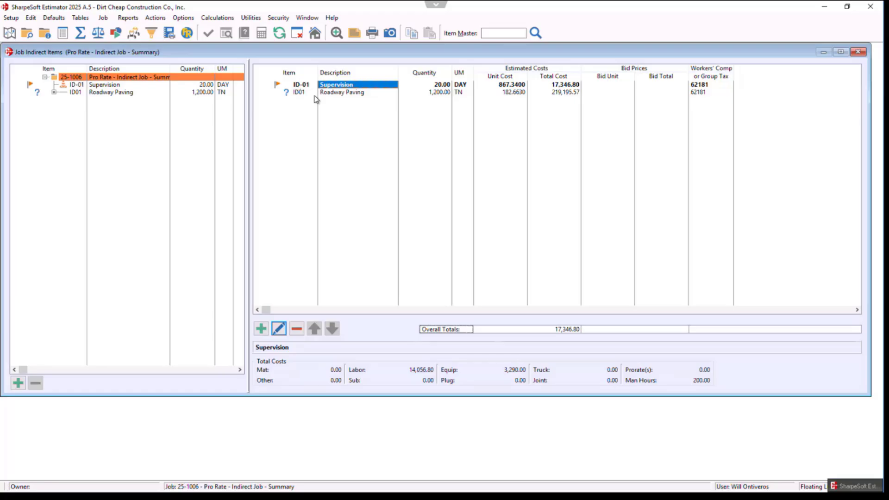
mouse_move(319, 95)
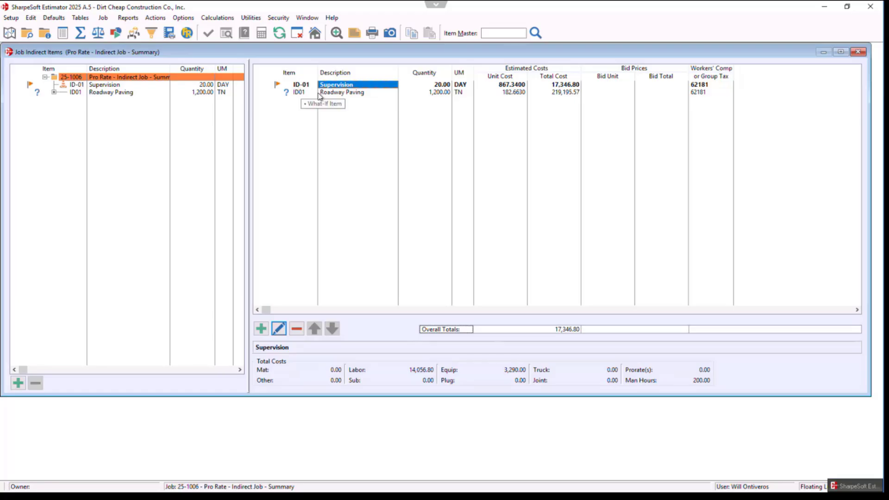
click(80, 33)
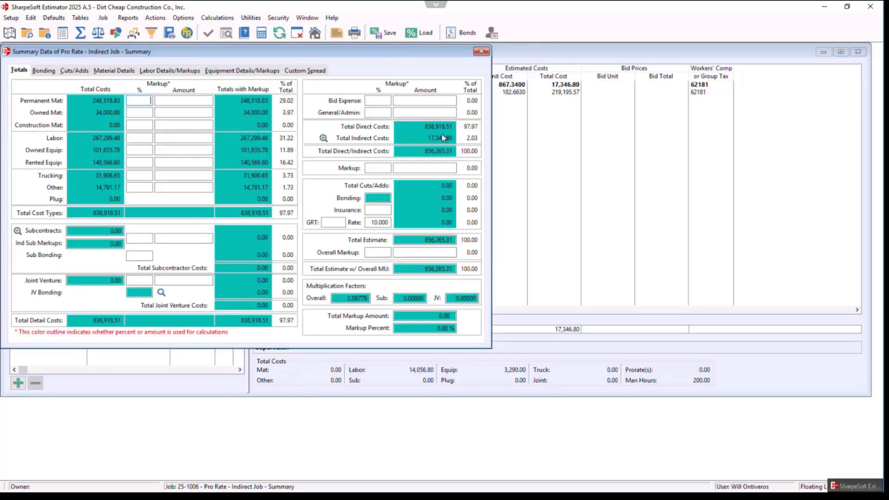
click(481, 50)
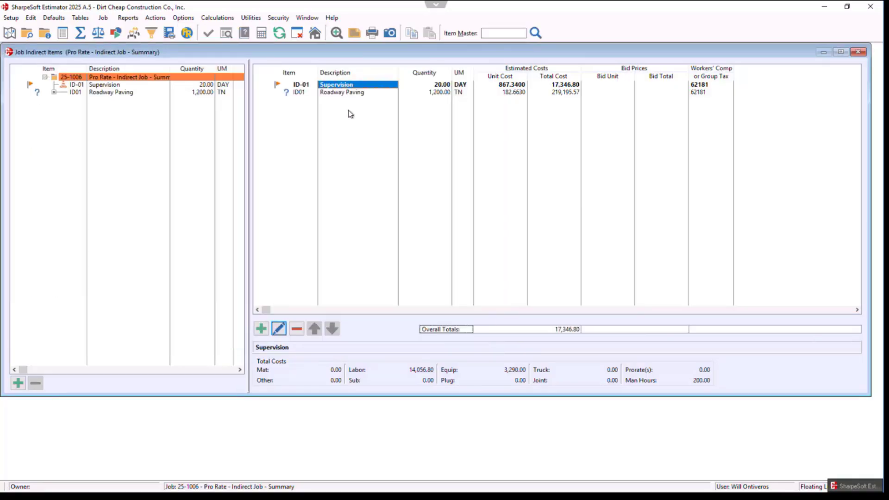
Step: Remove the What-If status from the Roadway Paving indirect item
right_click(338, 92)
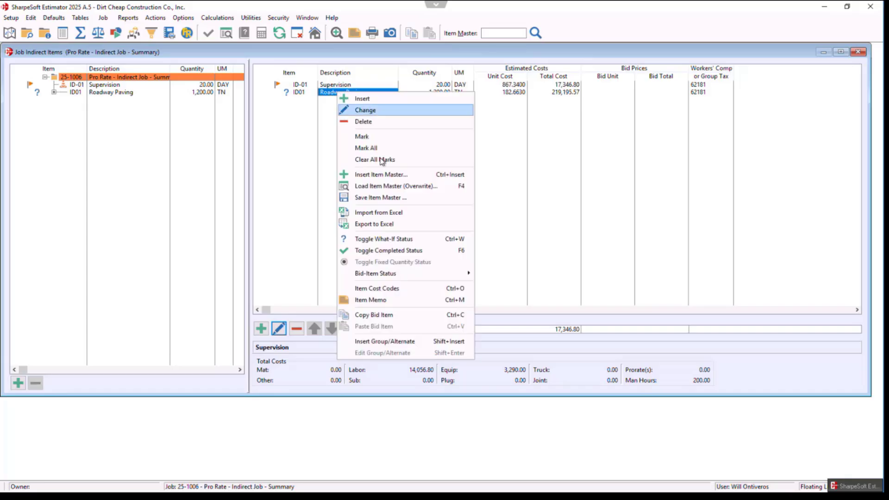
click(374, 239)
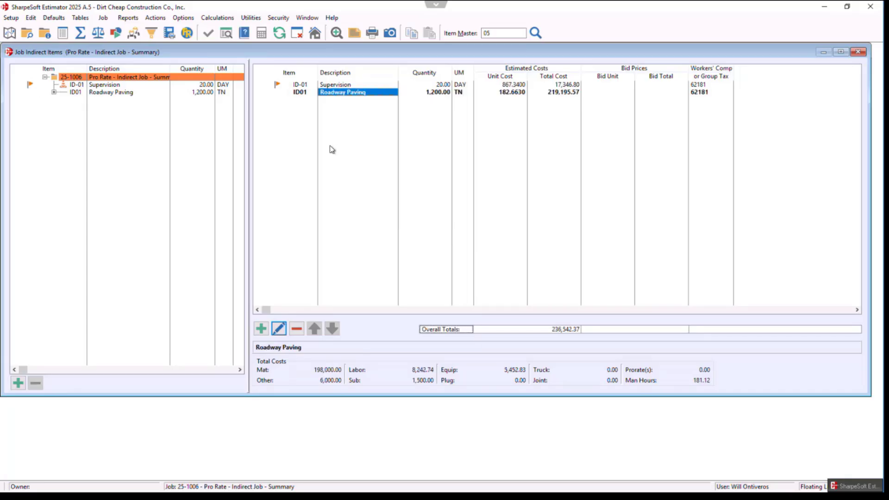
Step: Review the rounding sheet and the summary's total indirect costs, dismissing the unspread prorate notice, and return to the indirect items
click(98, 32)
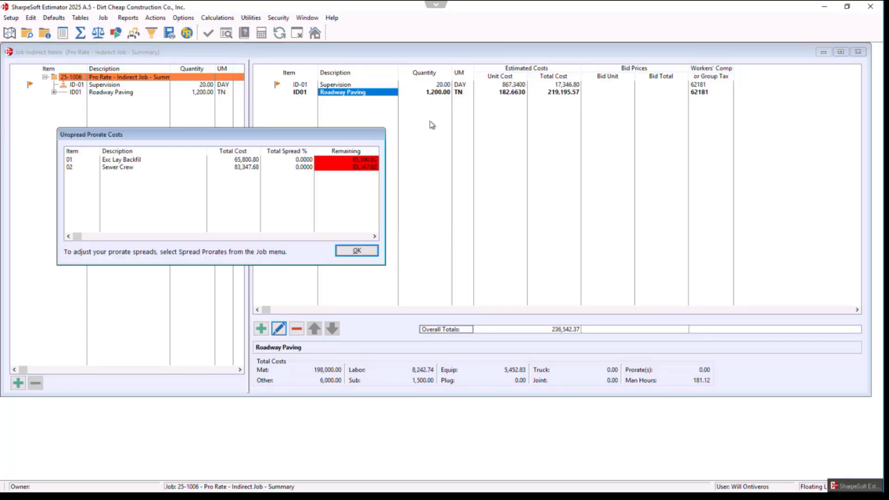
click(358, 251)
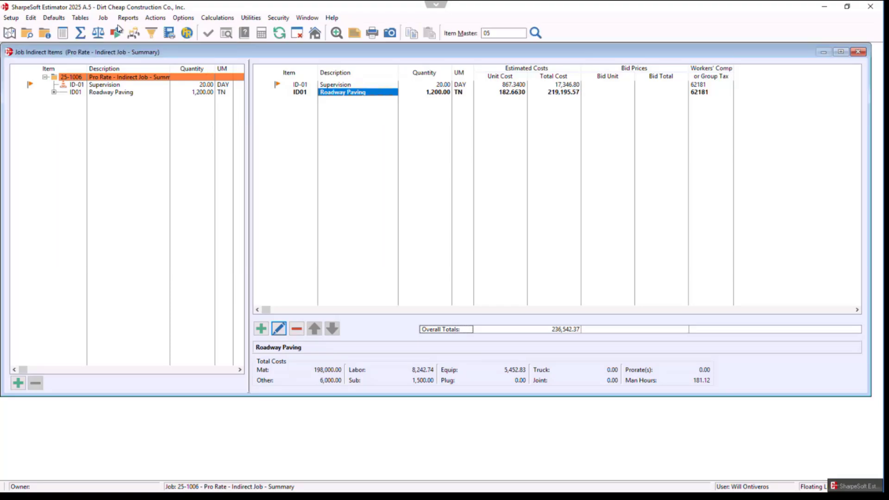
click(80, 34)
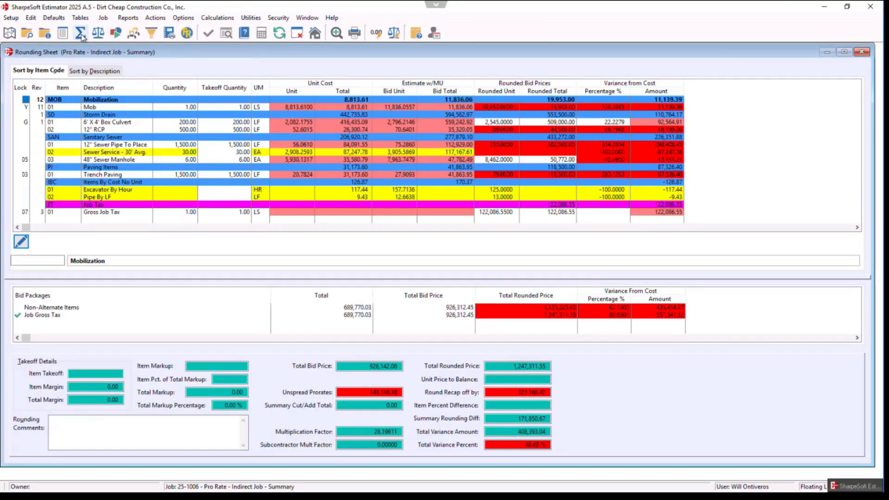
click(81, 35)
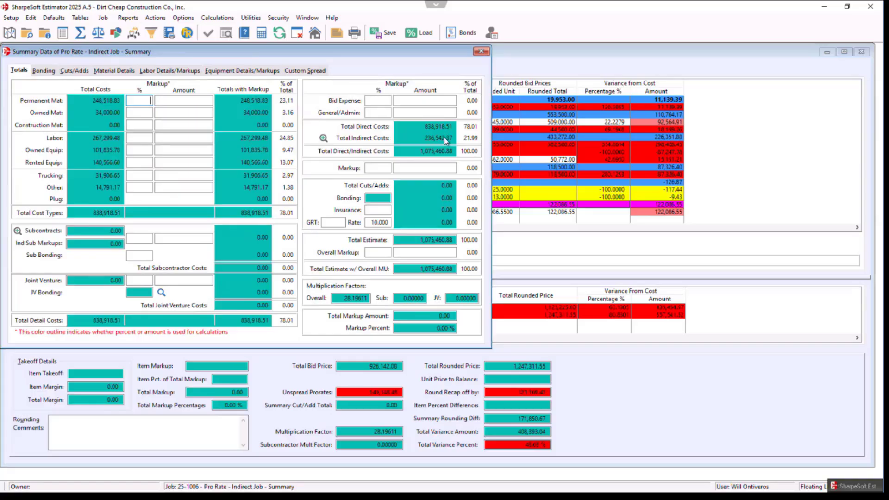
click(481, 51)
click(103, 19)
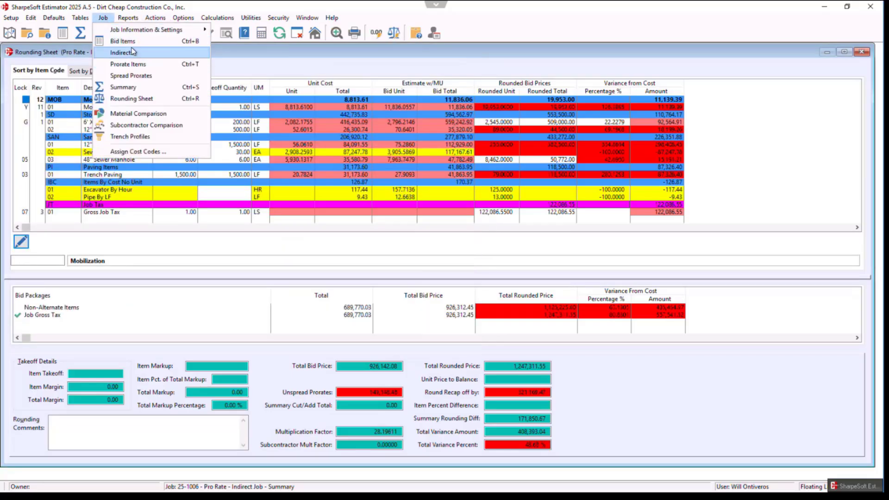
click(132, 52)
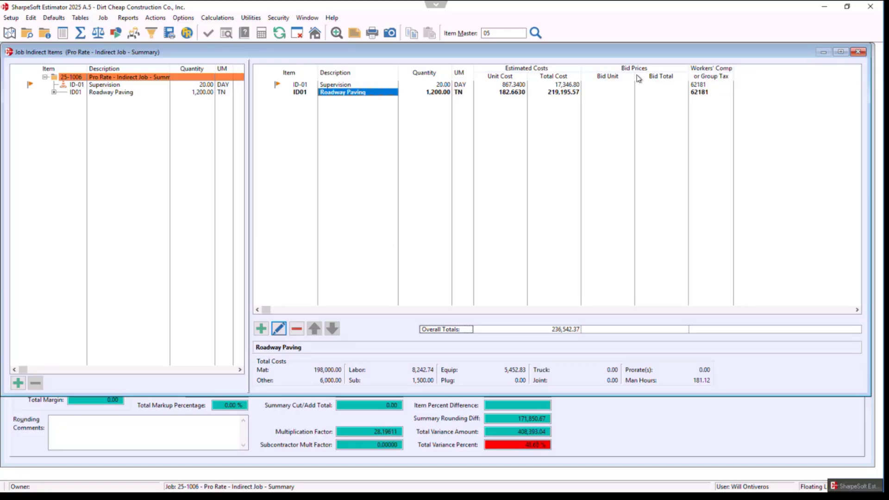
Step: Open the job's bid items, enter the 12" Sewer Pipe To Place item and select its Exc Lay Backfil sub-item
click(109, 30)
click(102, 19)
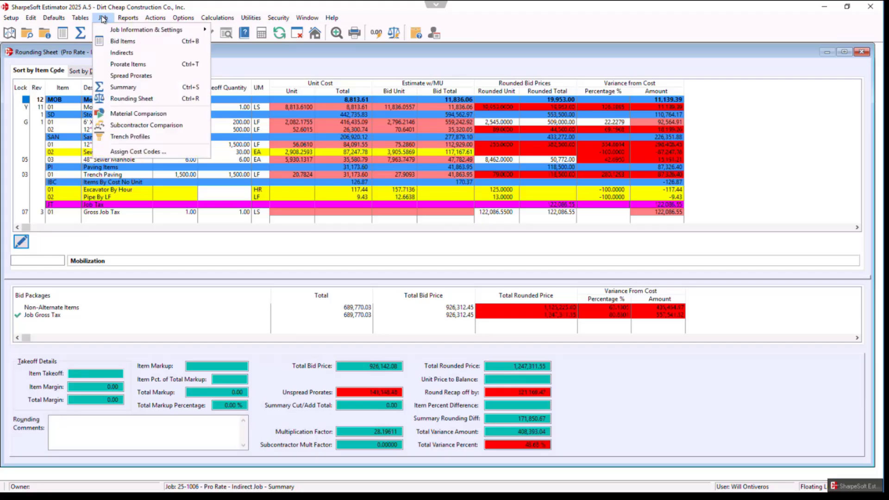
click(123, 42)
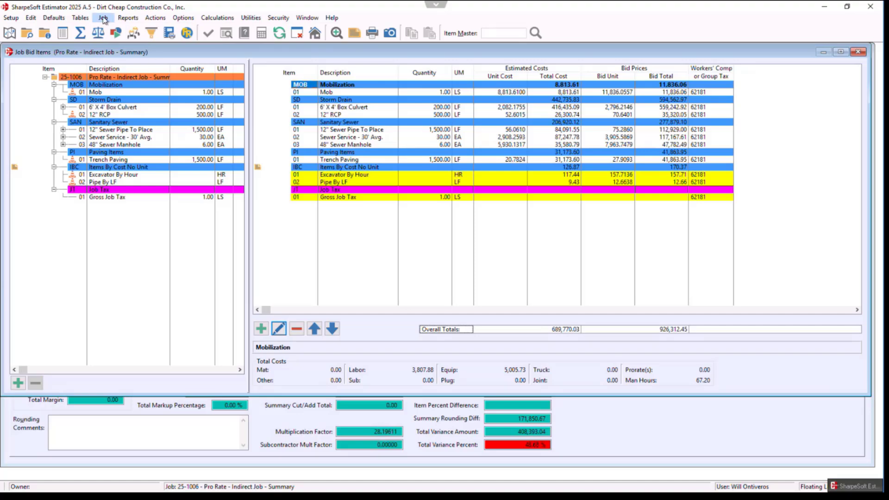
click(341, 132)
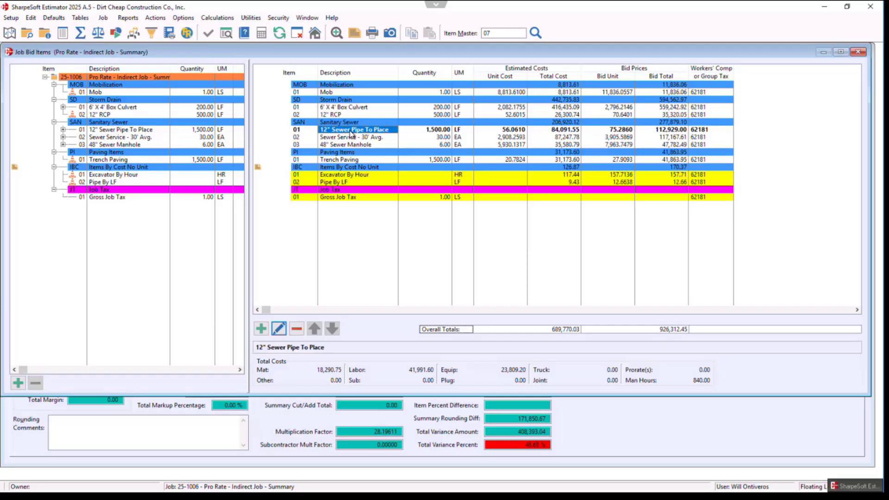
double_click(351, 133)
click(349, 129)
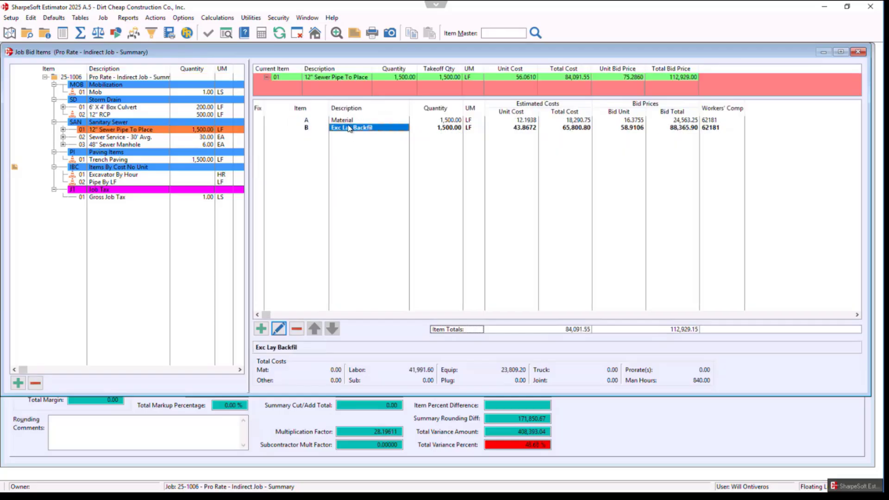
Step: Compare the material and installation sub-items of 12" Sewer Pipe To Place with those of Sewer Service - 30' Avg
click(348, 121)
click(348, 127)
key(Escape)
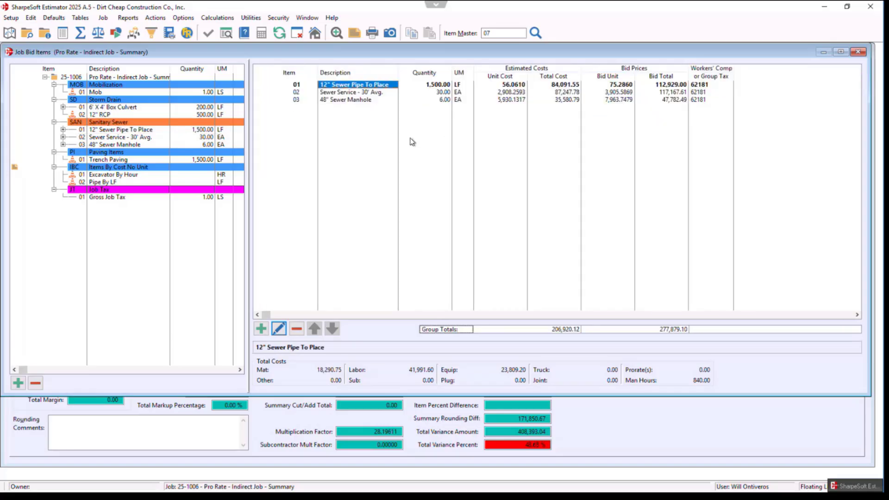
click(344, 94)
double_click(345, 94)
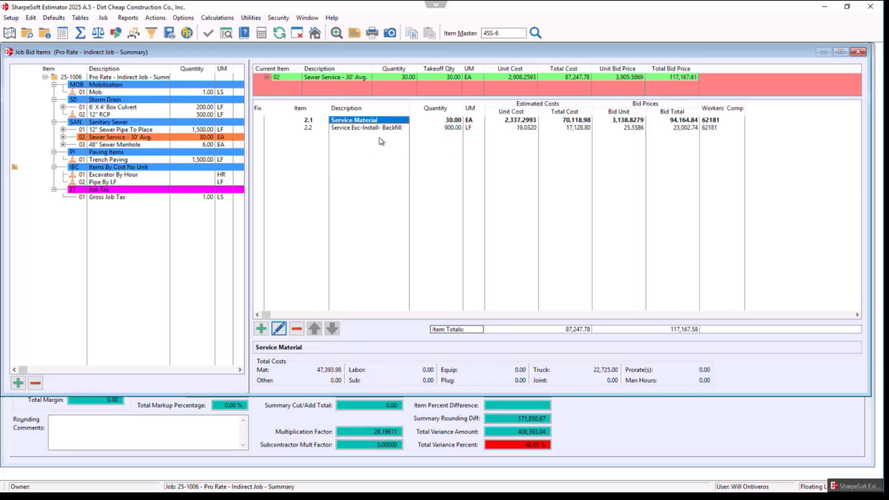
click(352, 127)
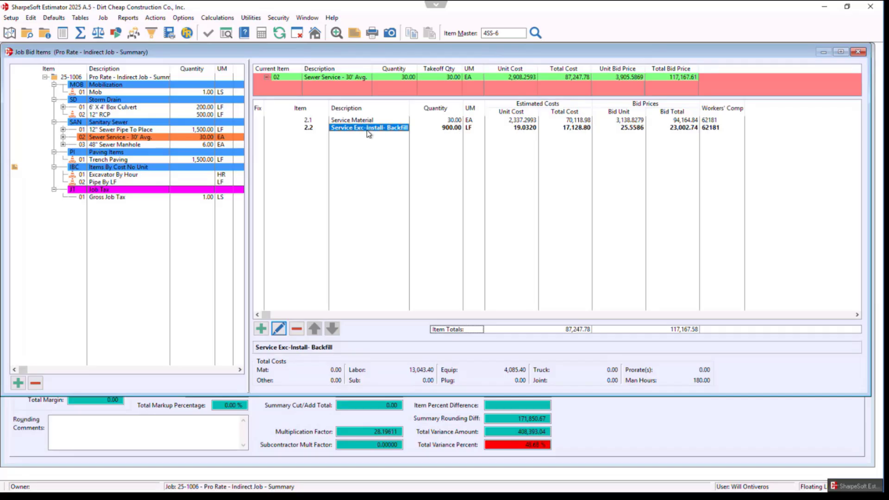
key(Escape)
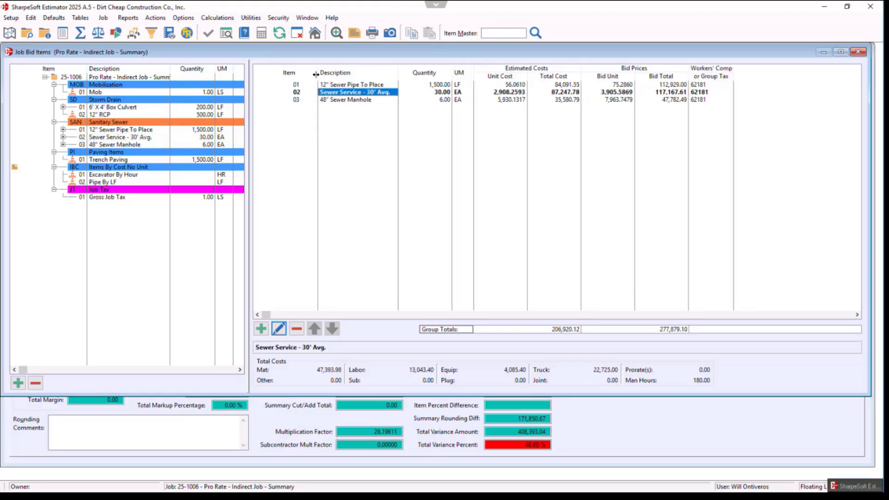
Step: Open the job's prorate items and delete the top-level Exc Lay Backfil item
click(104, 18)
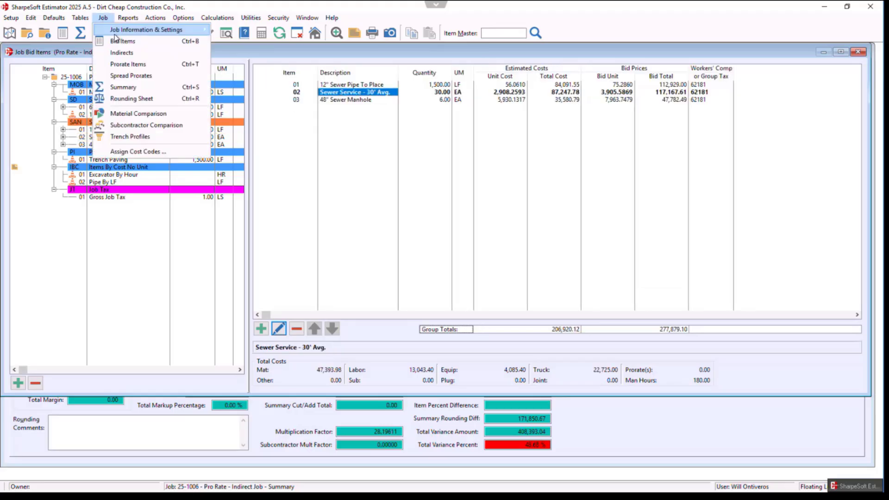
click(120, 64)
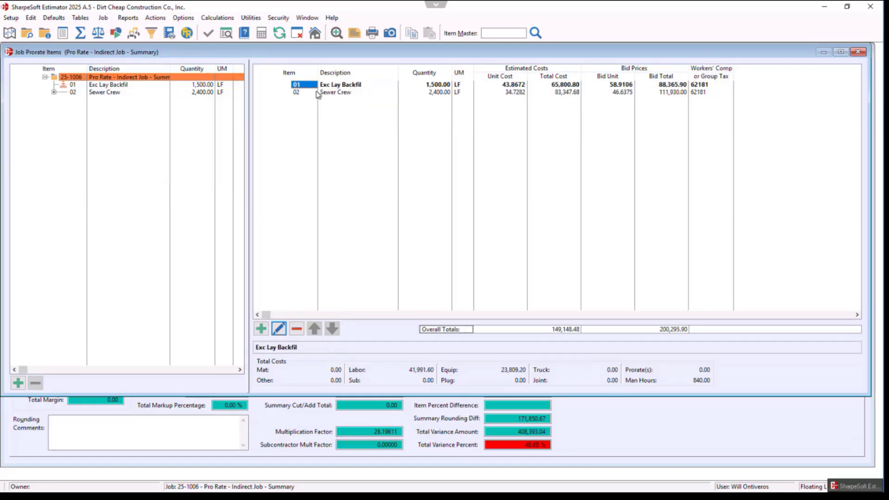
right_click(343, 90)
click(373, 114)
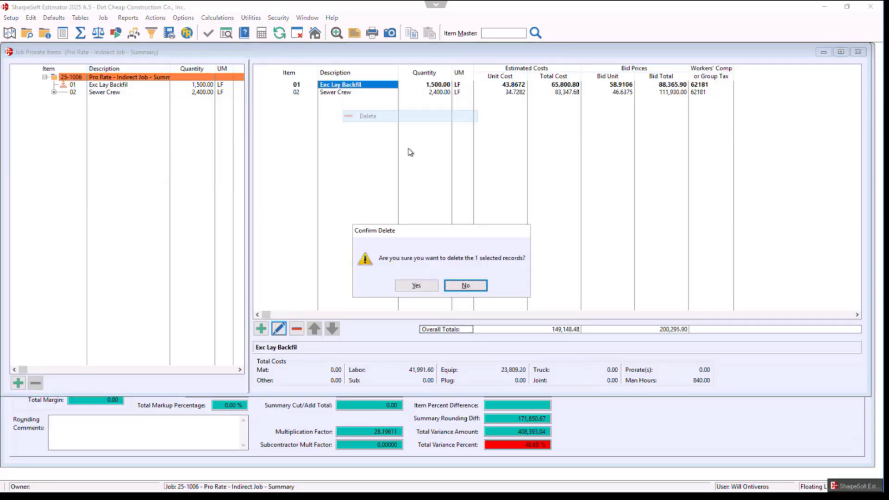
click(429, 285)
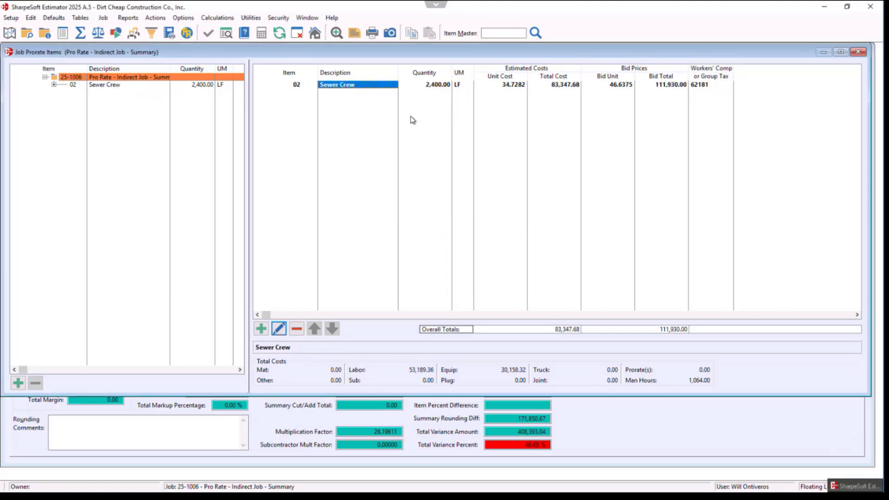
Step: Review the Sewer Crew prorate item's two sub-items and delete the second Exc Lay Backfil, the 900 LF one
double_click(339, 85)
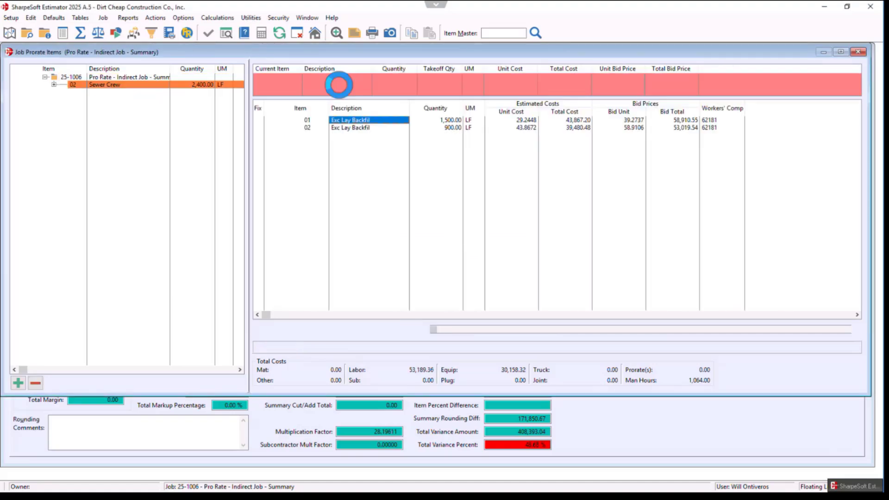
click(360, 128)
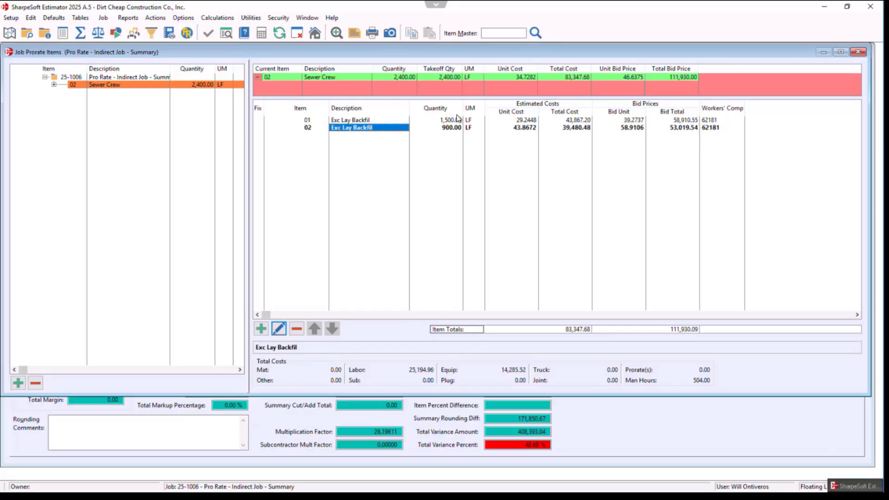
key(Escape)
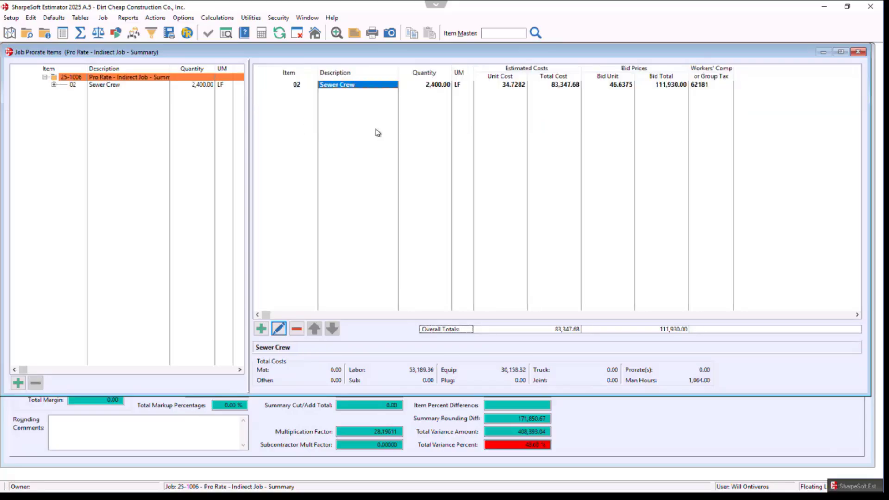
double_click(370, 88)
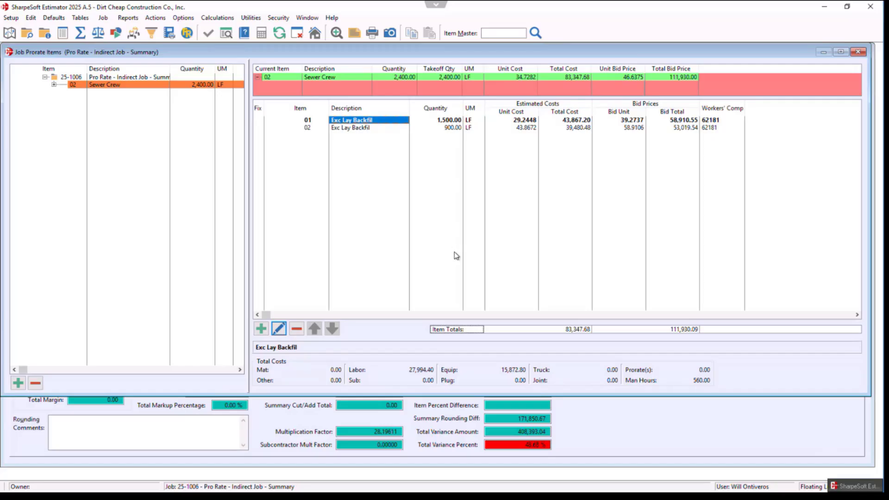
click(352, 128)
right_click(352, 128)
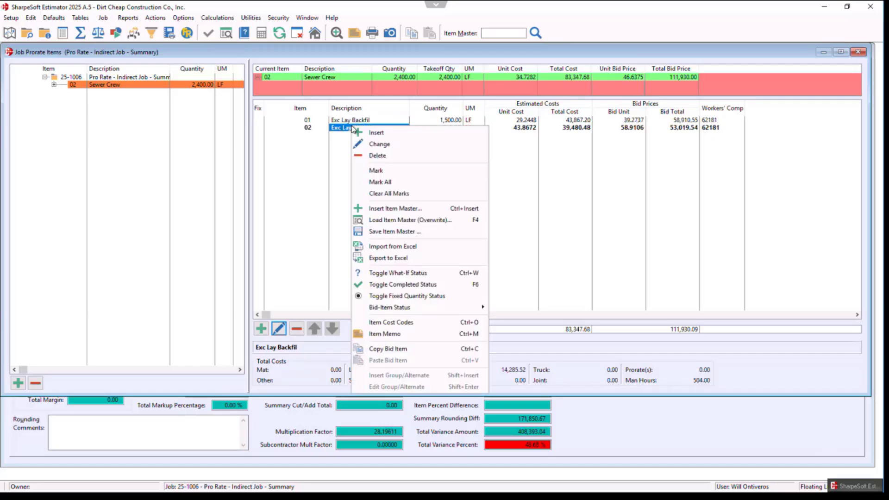
click(380, 156)
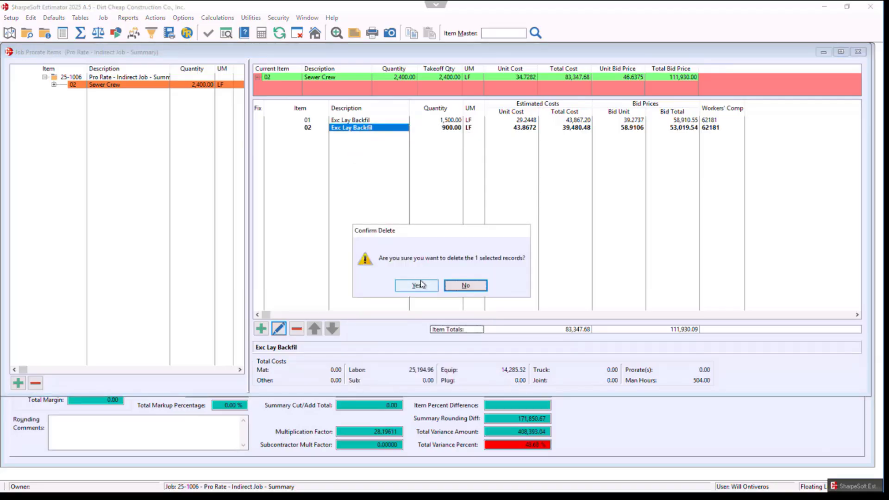
click(418, 285)
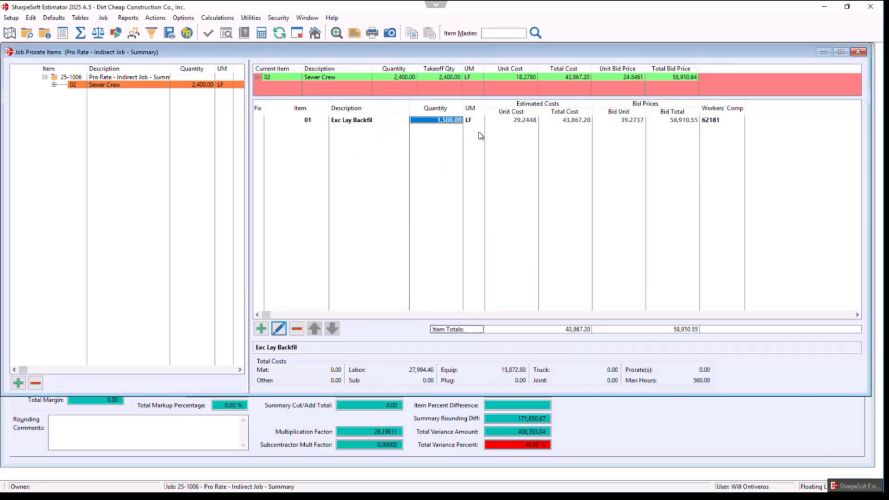
Step: Set the remaining Exc Lay Backfil sub-item's quantity to 2,400 LF and its production rate to 175 LF per day
text(2400)
key(Tab)
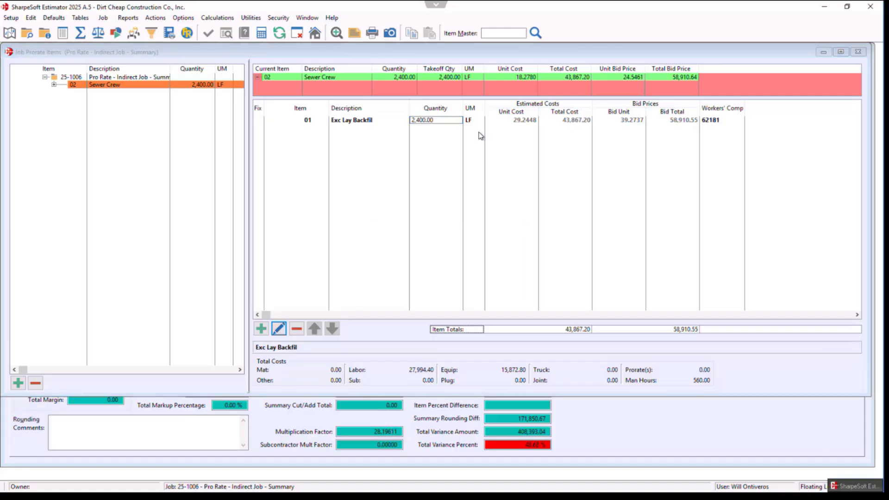
click(367, 120)
double_click(366, 120)
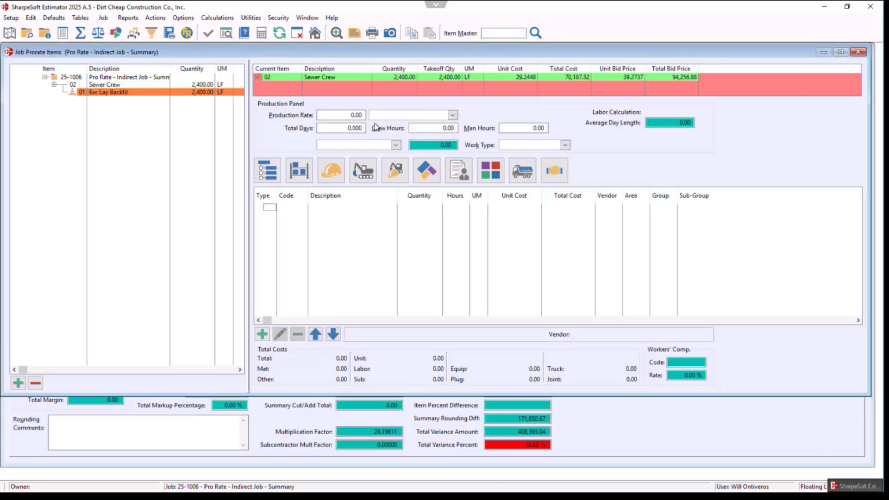
click(351, 115)
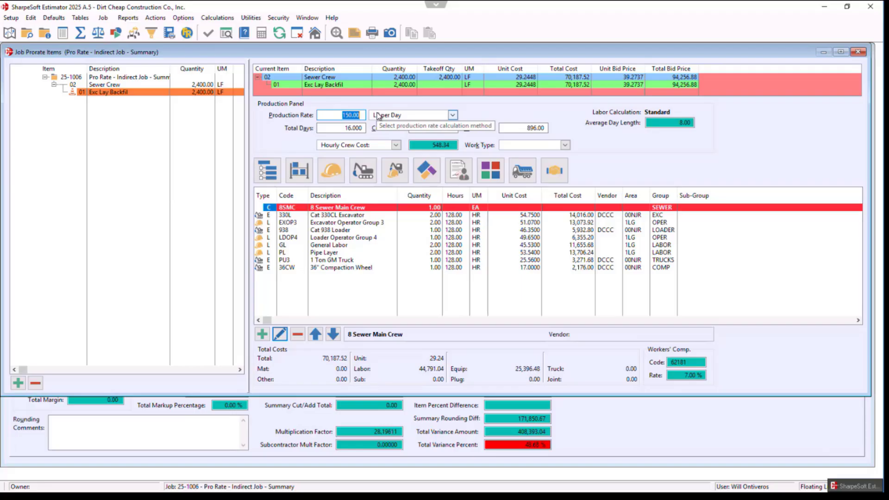
text(175)
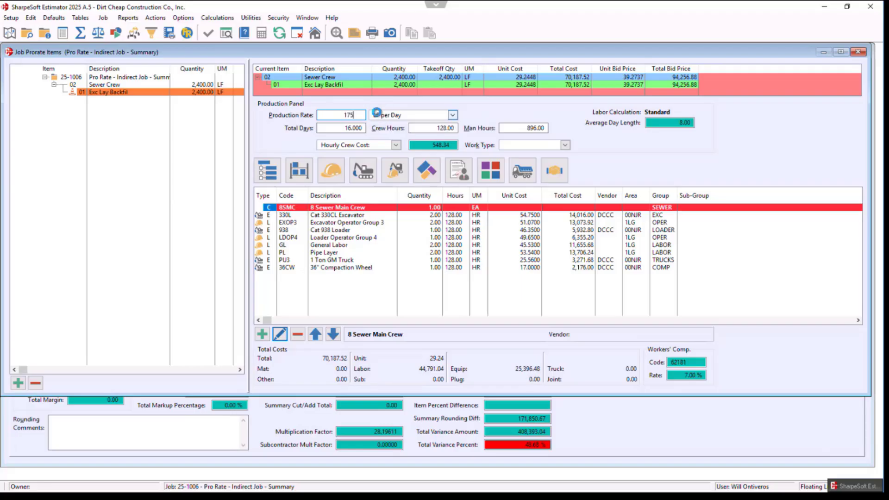
key(Return)
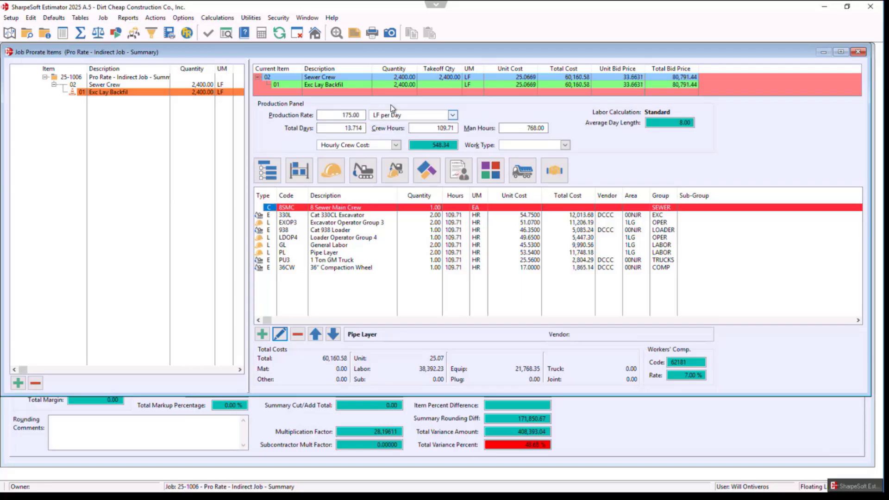
Step: Show the crew's resources in days instead of hours, set the total days to 14, and return to the Sewer Crew sub-items
click(346, 114)
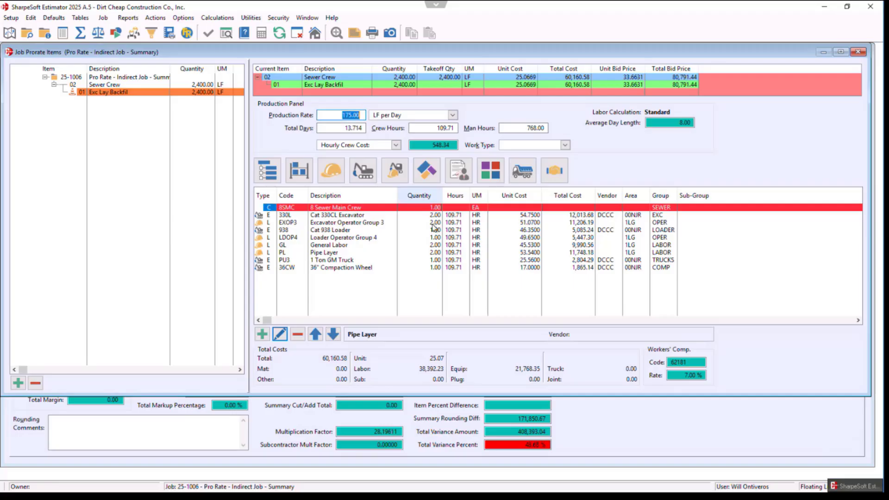
click(456, 195)
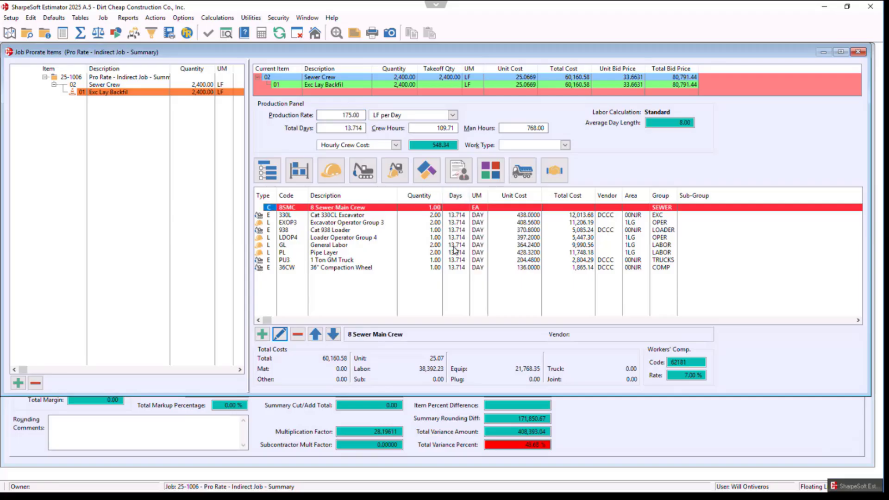
click(349, 128)
text(14)
key(Return)
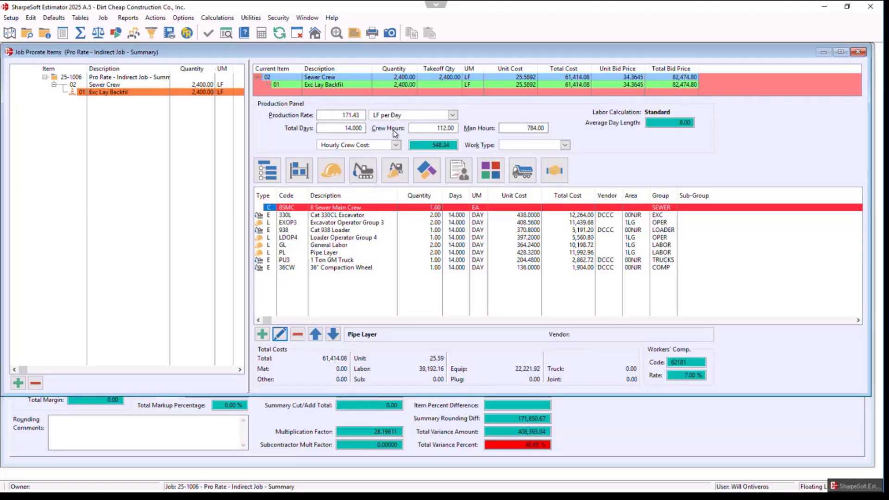
key(Escape)
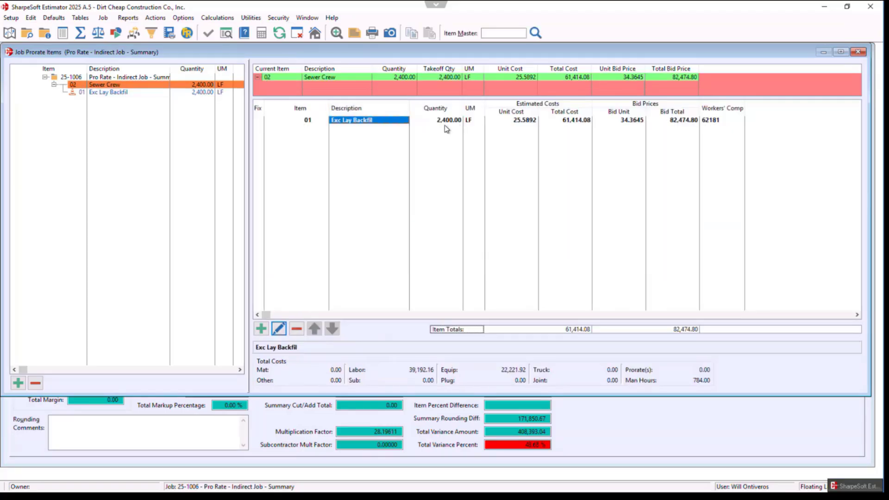
Step: Add Labor Foreman Group 1 from the Foremen labor group to Exc Lay Backfil's resources and return to the Sewer Crew sub-items
double_click(381, 122)
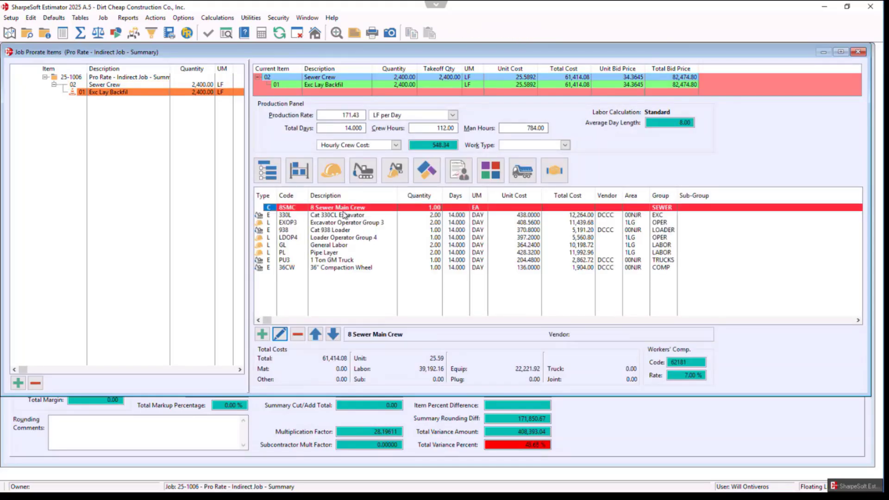
click(331, 172)
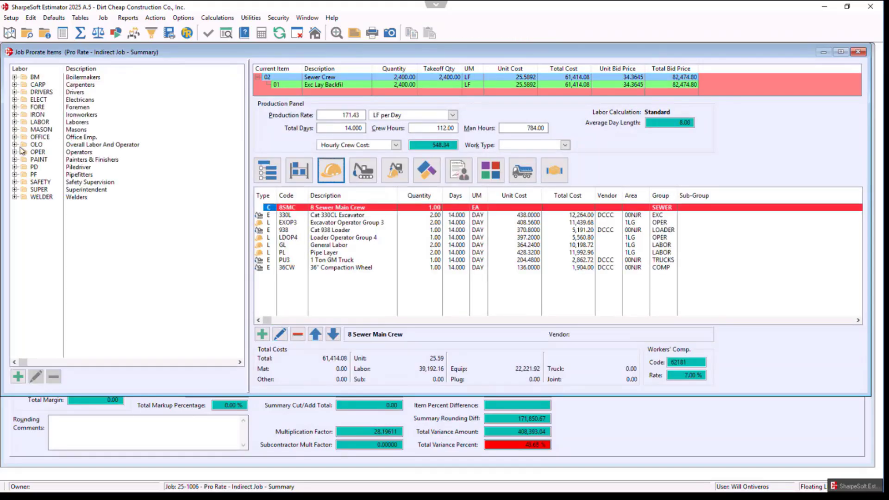
click(15, 122)
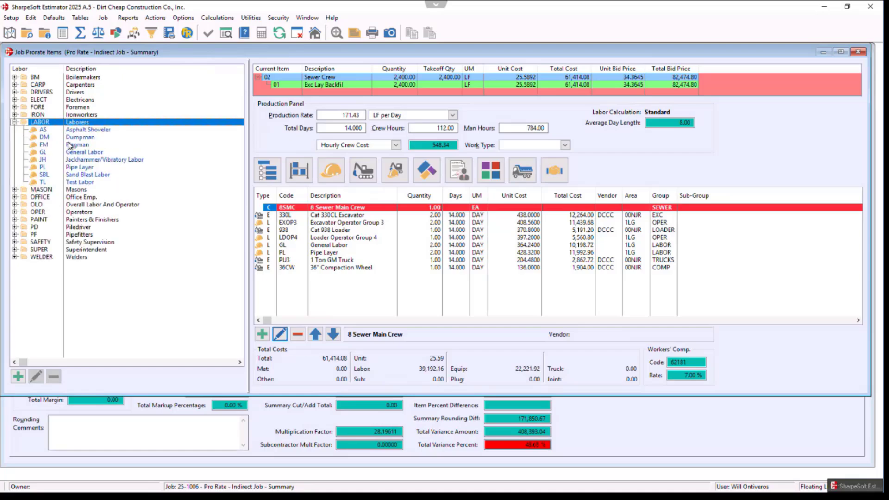
click(15, 108)
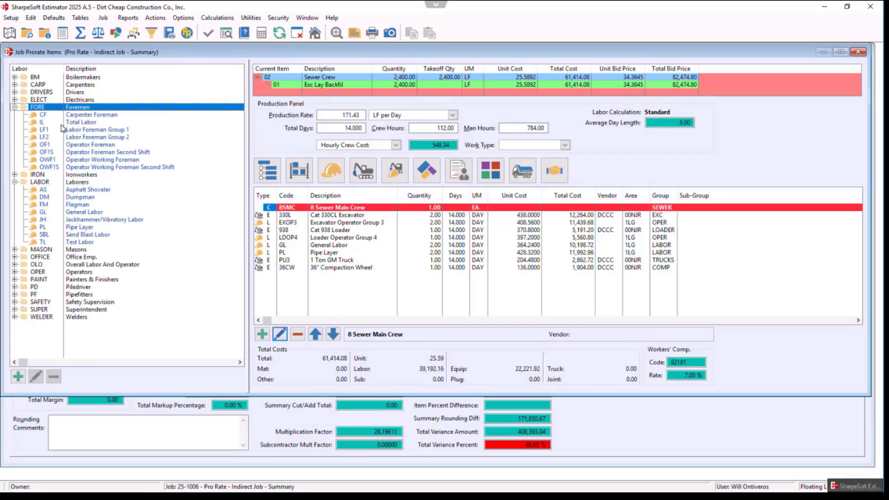
click(85, 132)
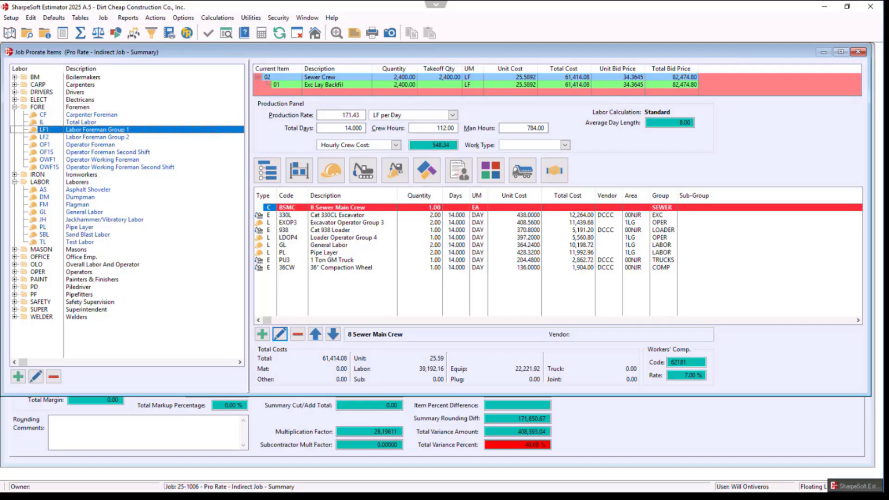
drag(85, 130, 340, 277)
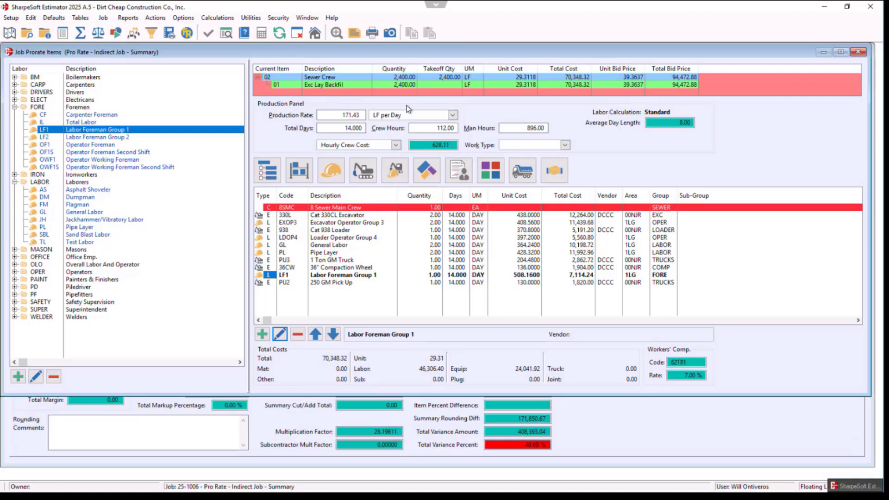
click(532, 78)
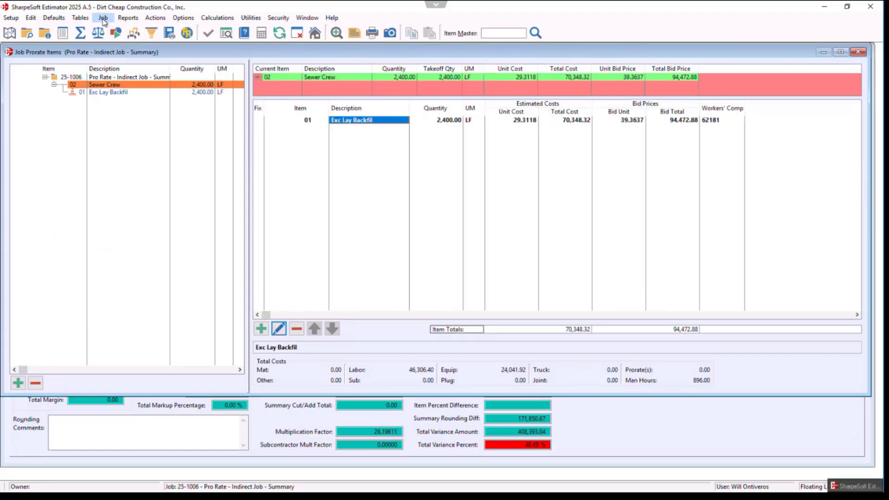
Step: Check the direct and indirect cost totals in the job summary, and close it
click(103, 21)
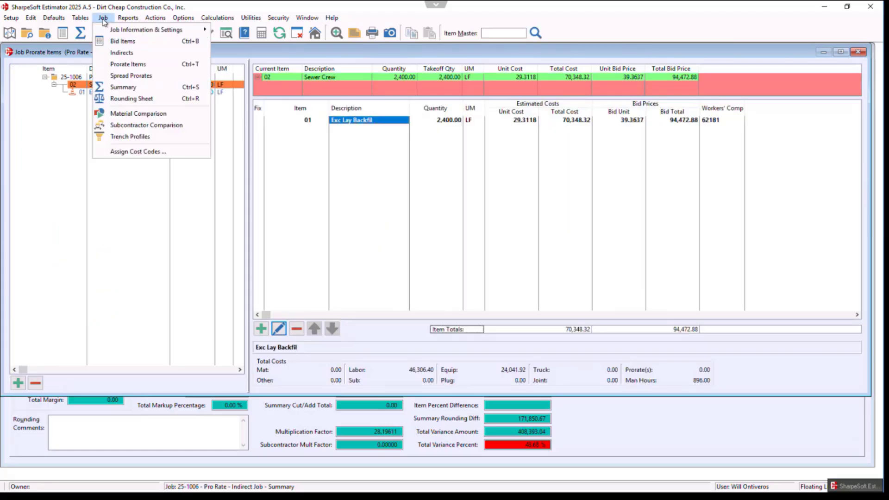
click(132, 87)
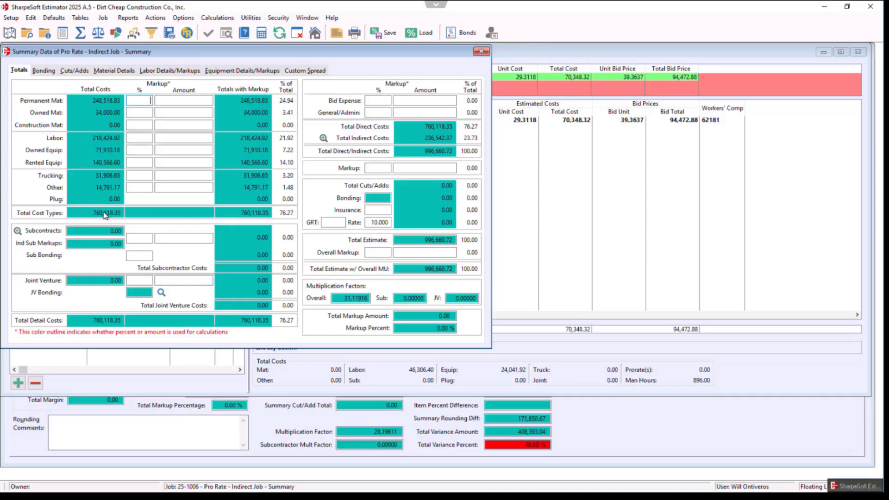
click(487, 52)
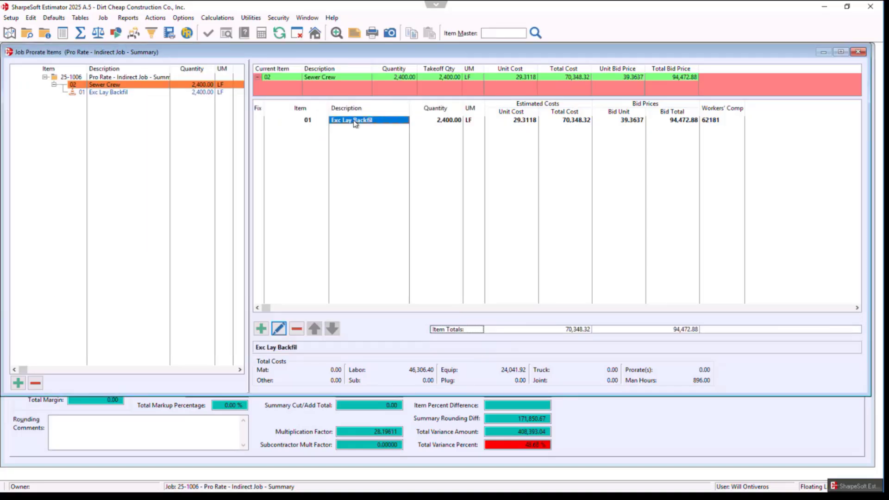
Step: Mark Exc Lay Backfil as what-if, check the job summary totals without it, and turn the what-if status off again
right_click(355, 124)
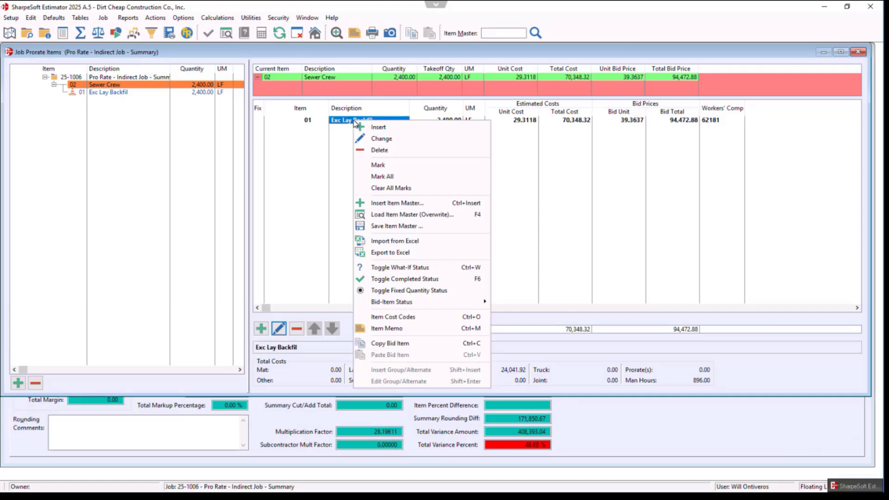
click(393, 268)
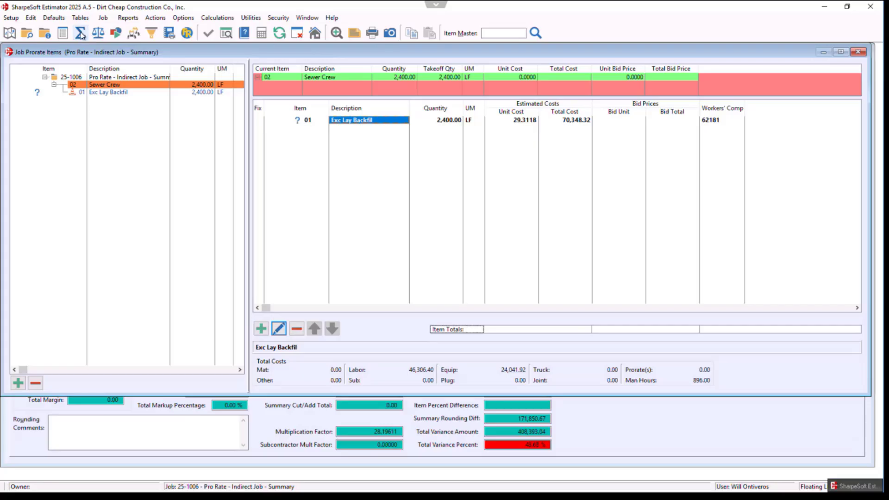
click(81, 35)
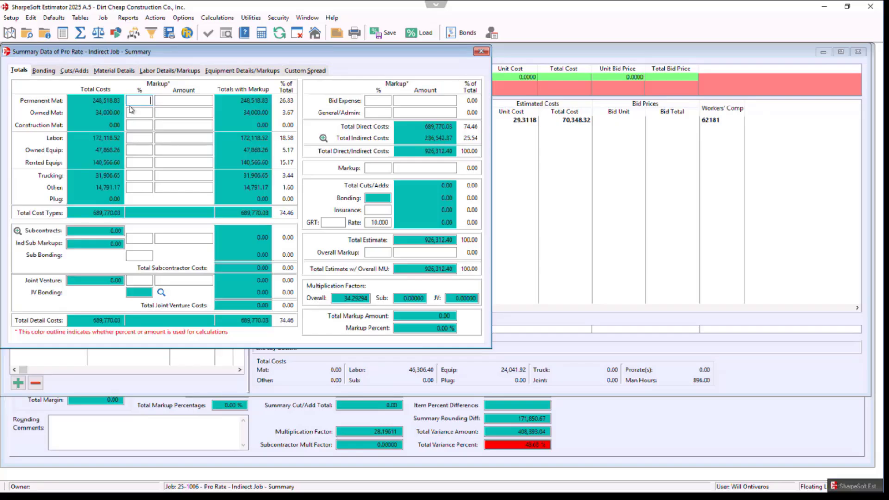
click(481, 52)
right_click(363, 121)
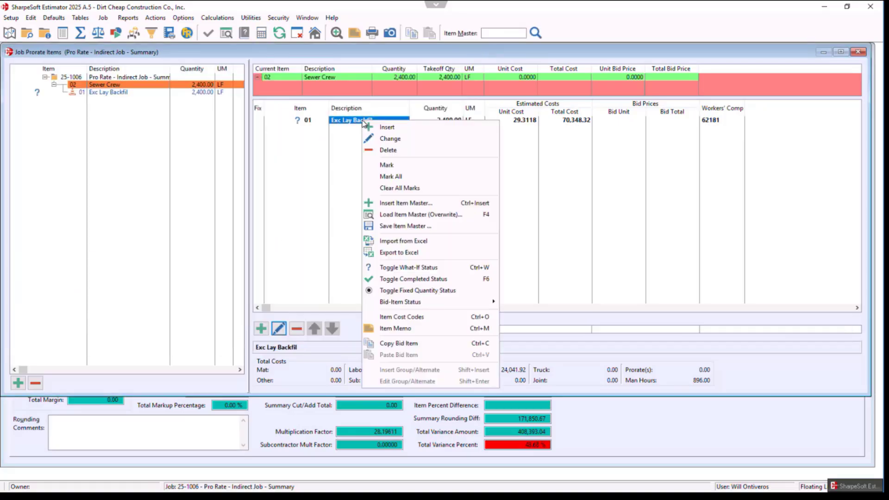
click(396, 268)
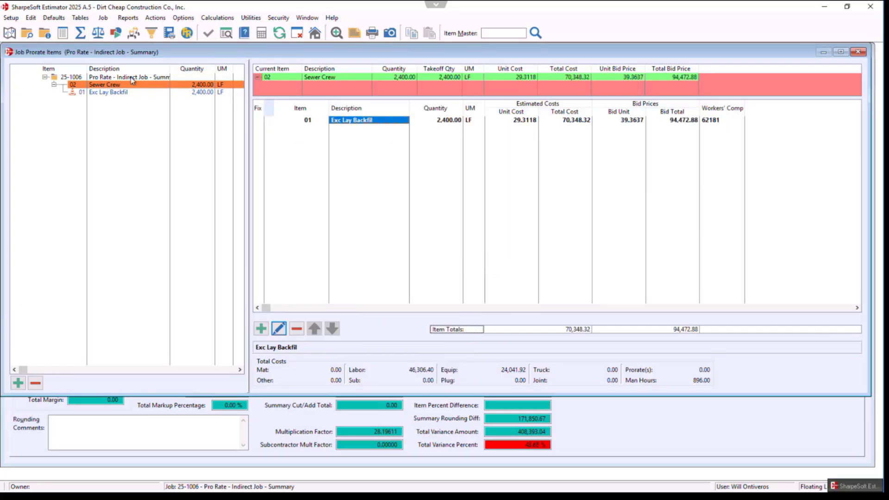
Step: In the job bid items, mark the Exc Lay Backfil sub-item of 12" Sewer Pipe To Place as what-if
click(102, 19)
click(123, 41)
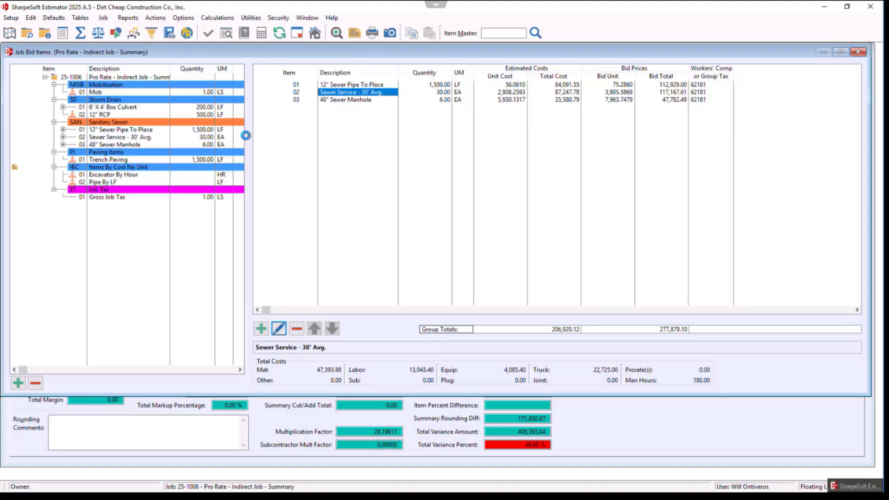
double_click(350, 85)
right_click(362, 130)
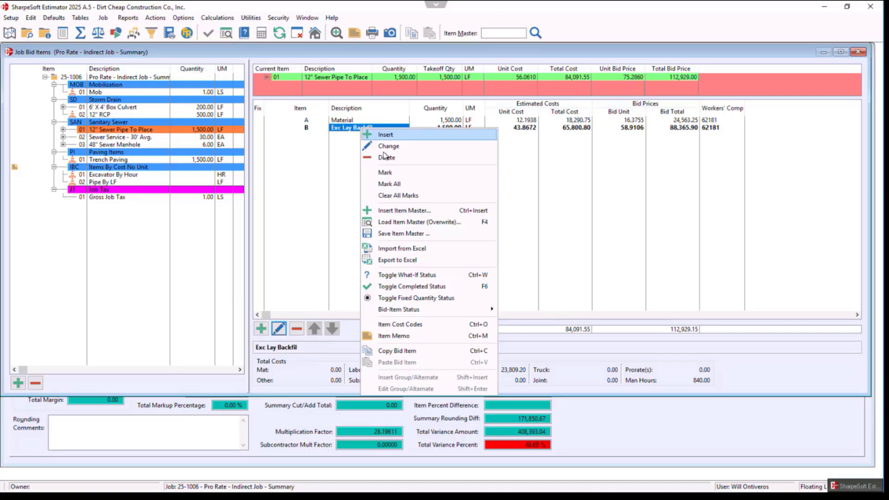
click(428, 278)
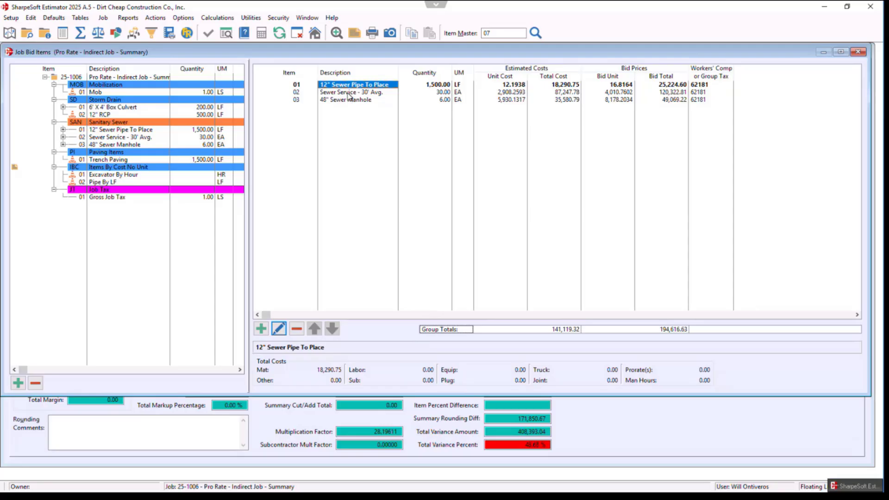
Step: Mark the Service Exc-Install- Backfill sub-item of Sewer Service - 30' Avg. as what-if
double_click(350, 93)
right_click(355, 131)
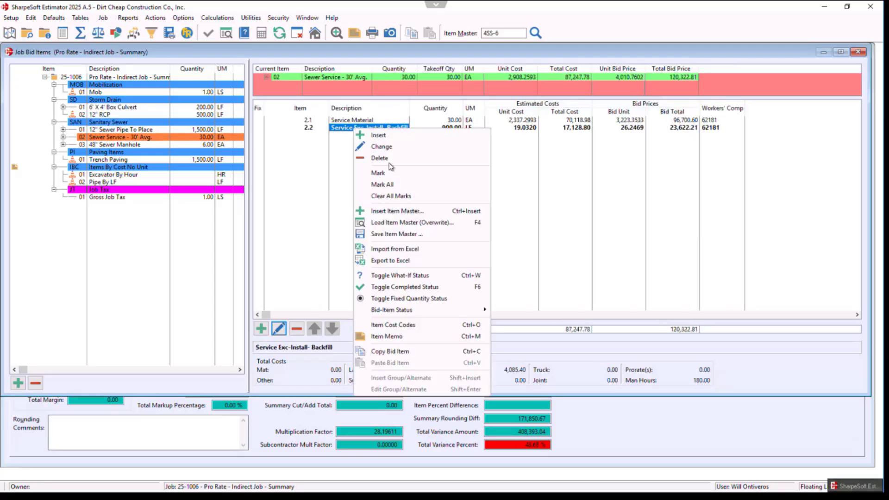
click(389, 277)
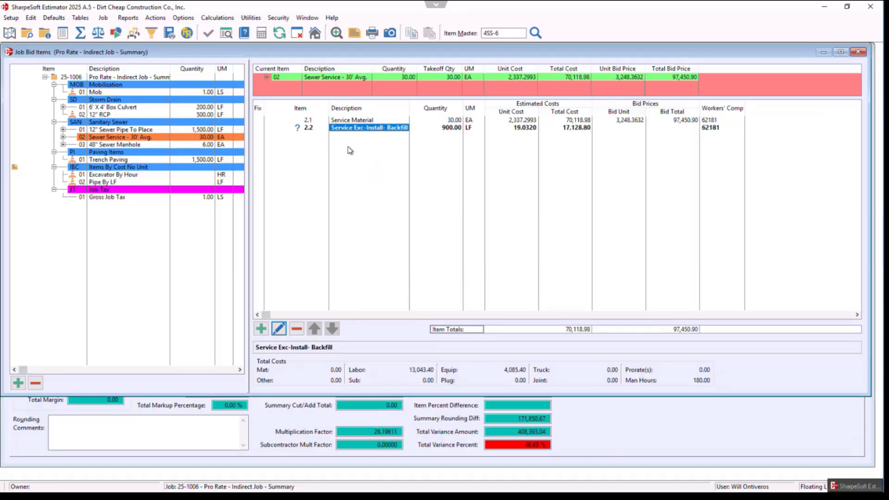
Step: Mark sub-items 9.02 through 9.10 of the 48" Sewer Manhole as what-if in one operation
double_click(338, 100)
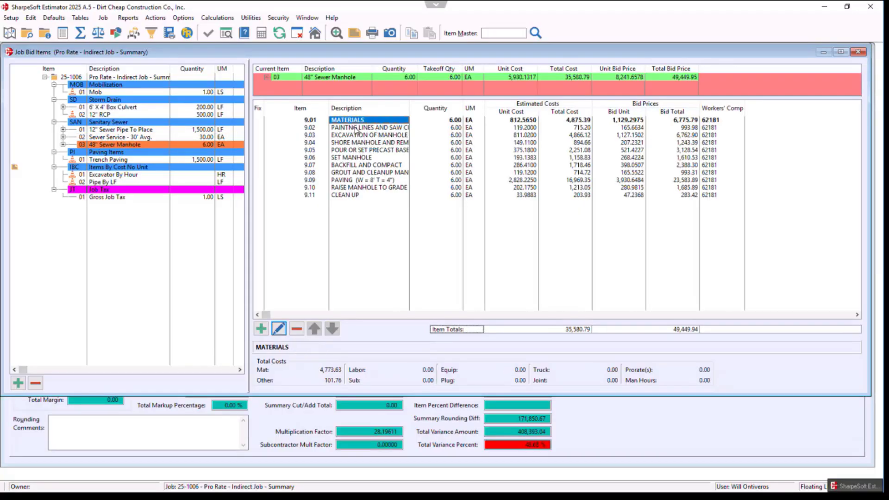
click(354, 128)
shift+click(354, 187)
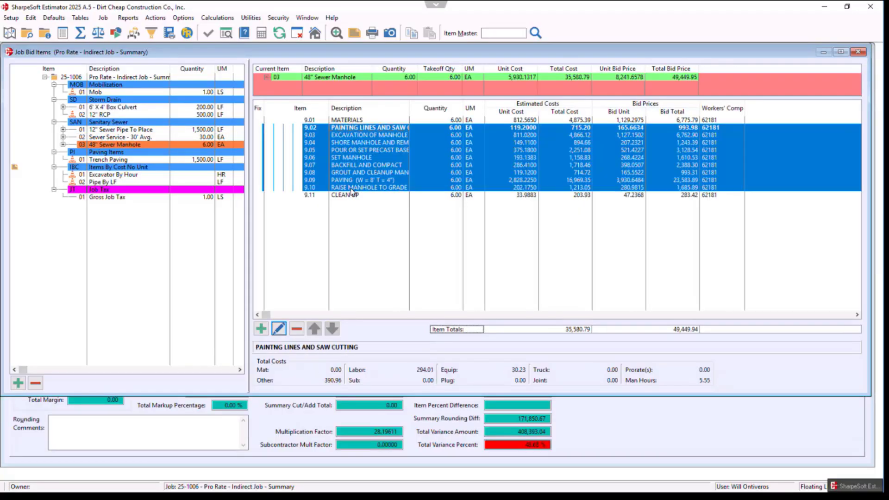
right_click(353, 191)
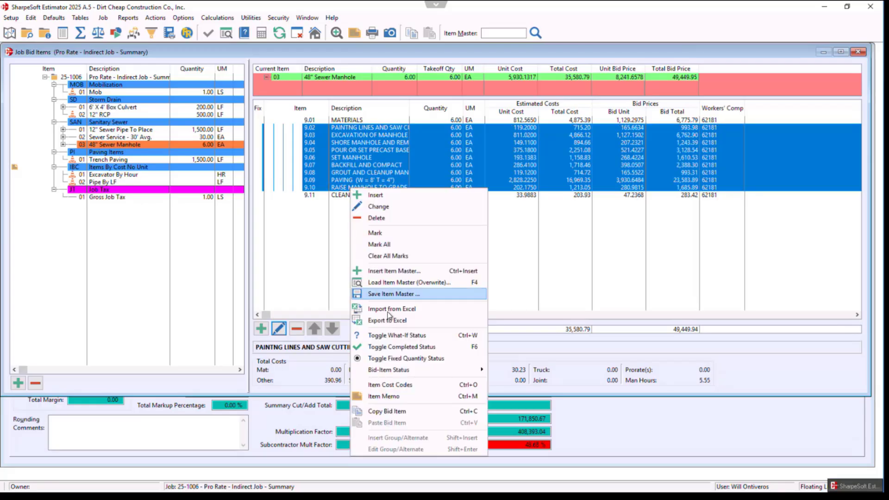
click(391, 336)
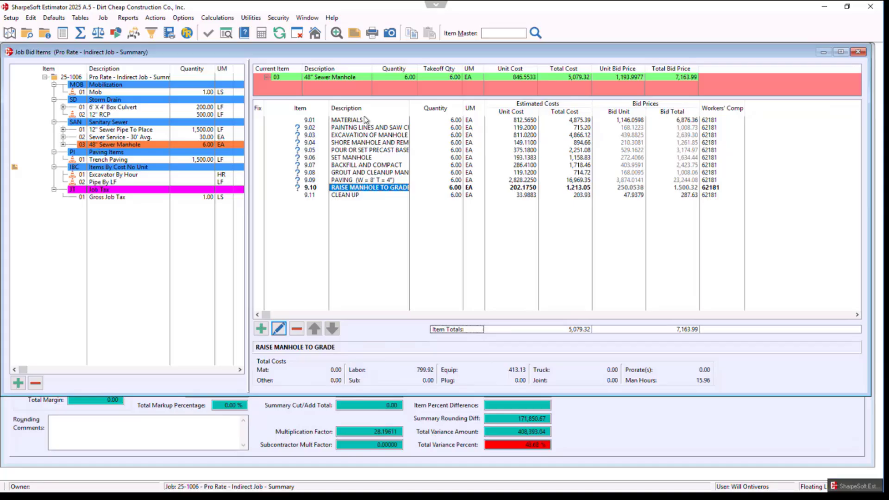
Step: Return to the Sanitary Sewer bid items, check the direct and indirect cost totals in the job summary, and close it
click(323, 90)
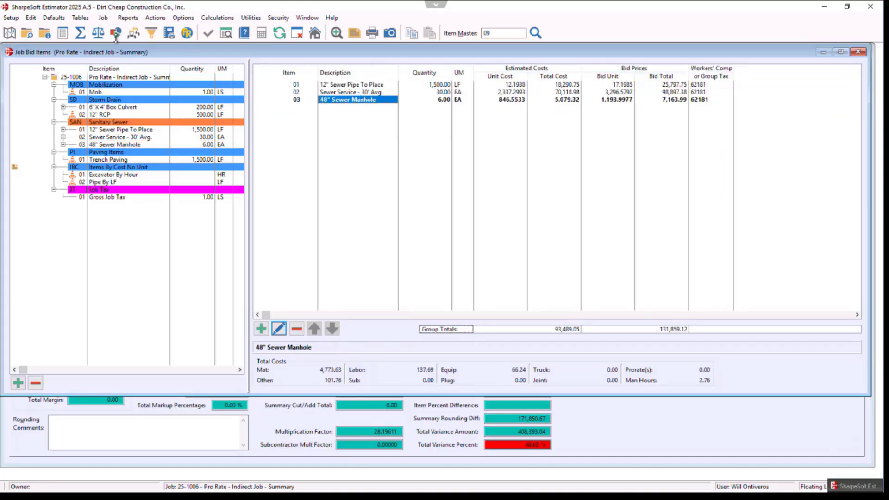
click(79, 35)
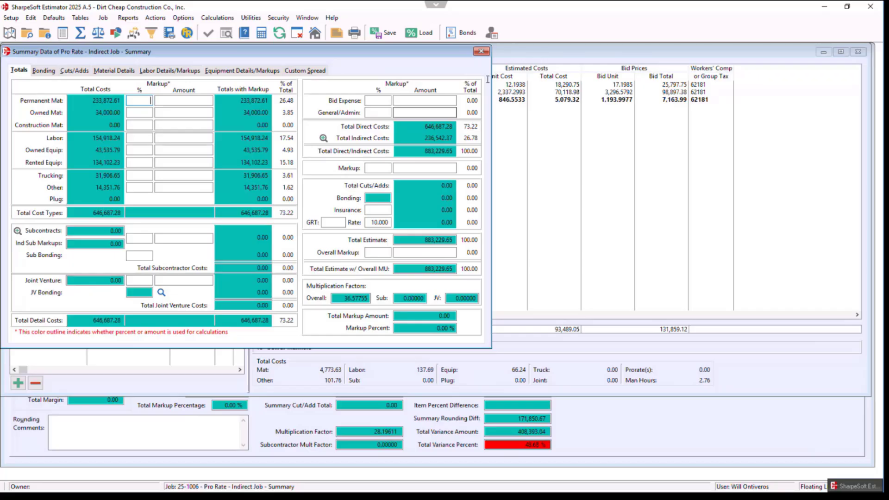
click(481, 51)
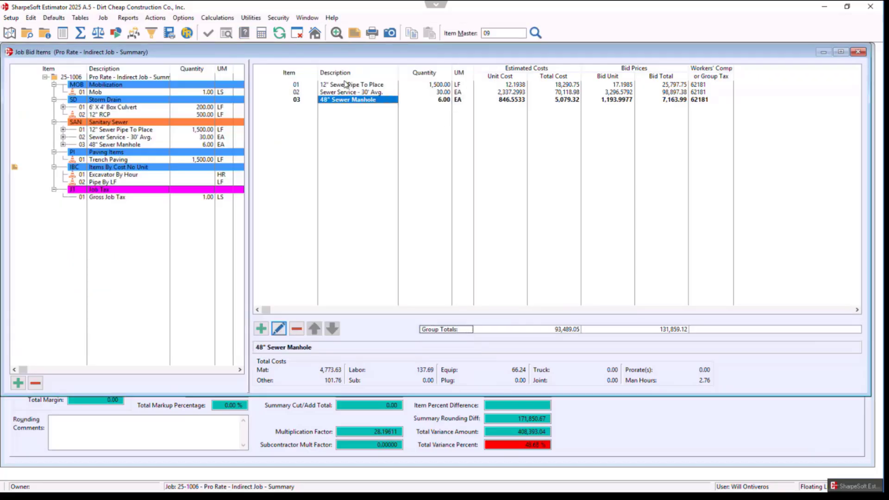
Step: In Spread Prorates, assign 12" Sewer Pipe To Place, Sewer Service - 30' Avg. and 48" Sewer Manhole to the Sewer Crew prorate item
click(104, 18)
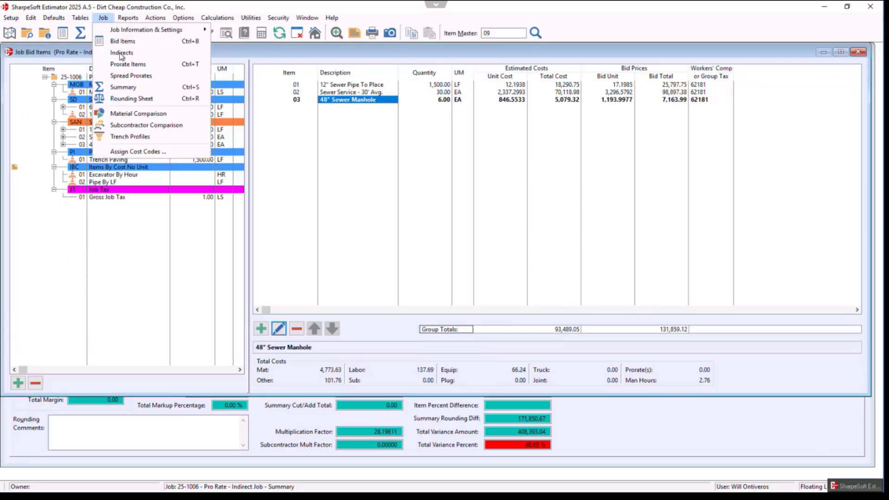
click(126, 75)
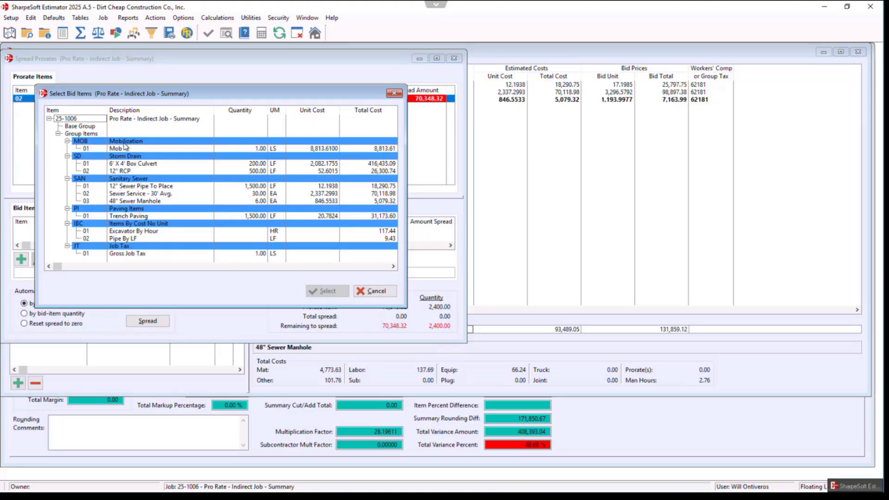
click(128, 187)
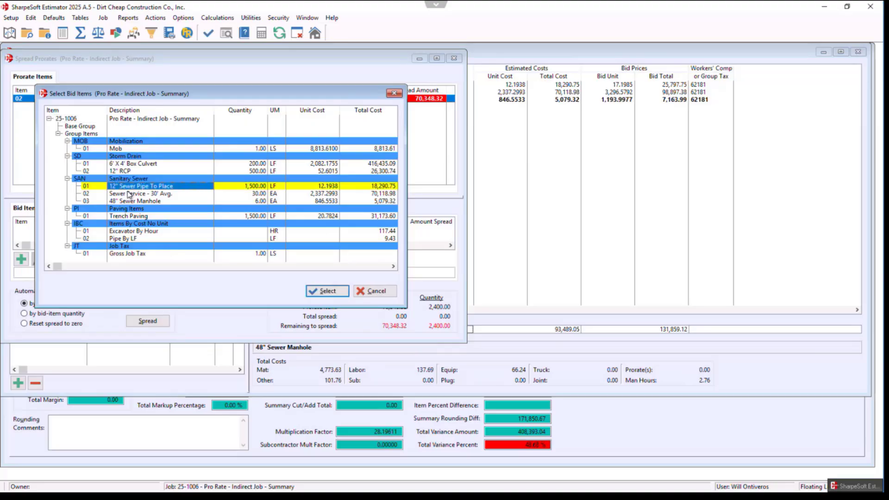
click(129, 193)
click(129, 202)
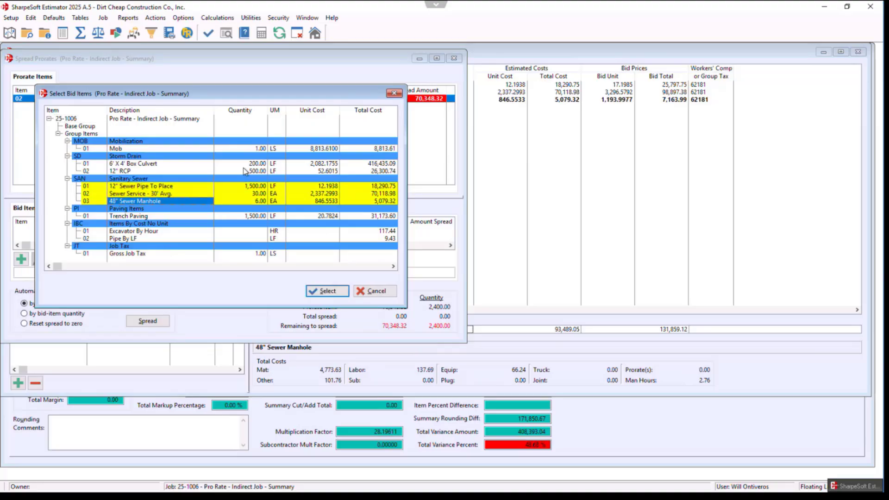
click(329, 291)
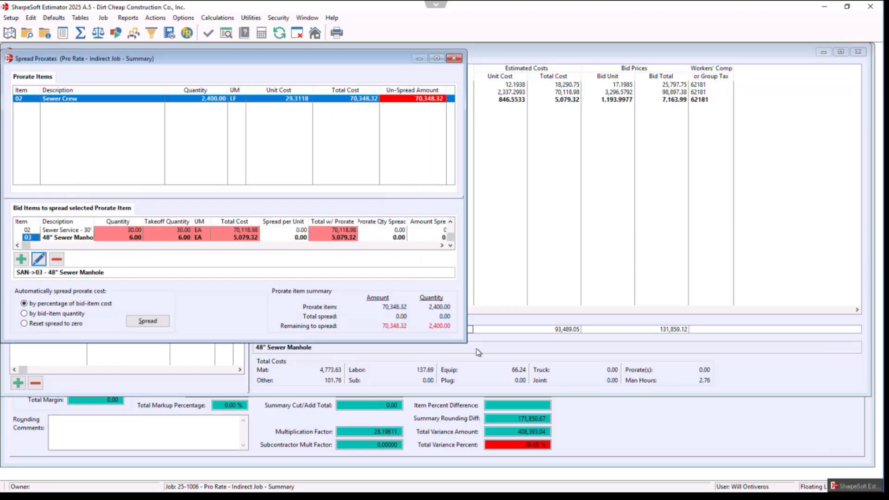
Step: Enlarge the Spread Prorates window, spread the Sewer Crew cost by percentage of bid-item cost, and close the window
drag(467, 341, 520, 396)
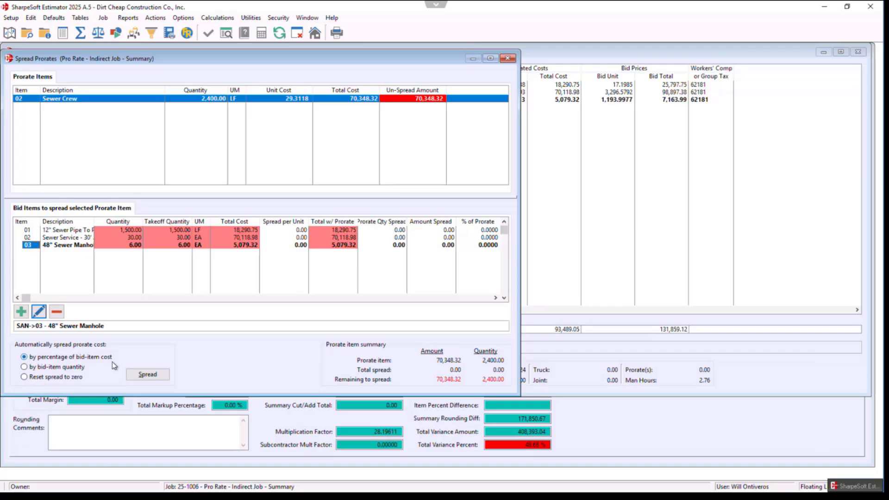
click(148, 374)
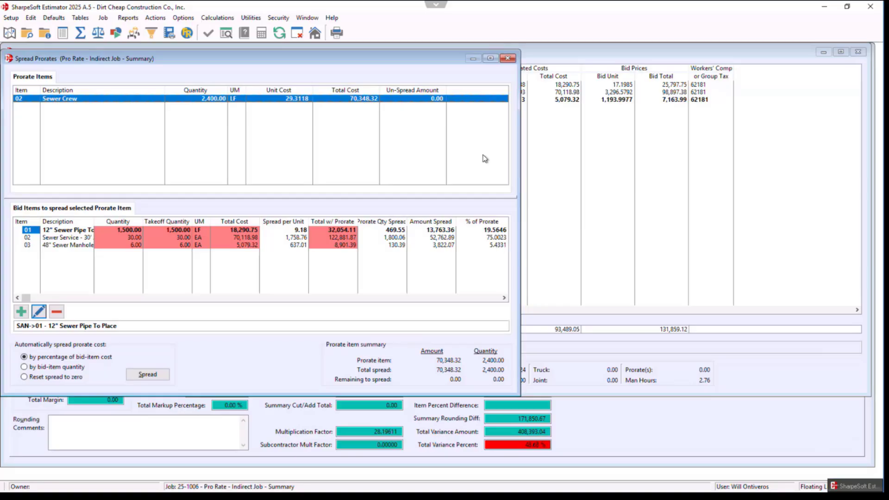
click(509, 59)
Step: Examine the resources of the Service Material sub-item in Sewer Service - 30' Avg., and return to the Sanitary Sewer bid items
double_click(370, 93)
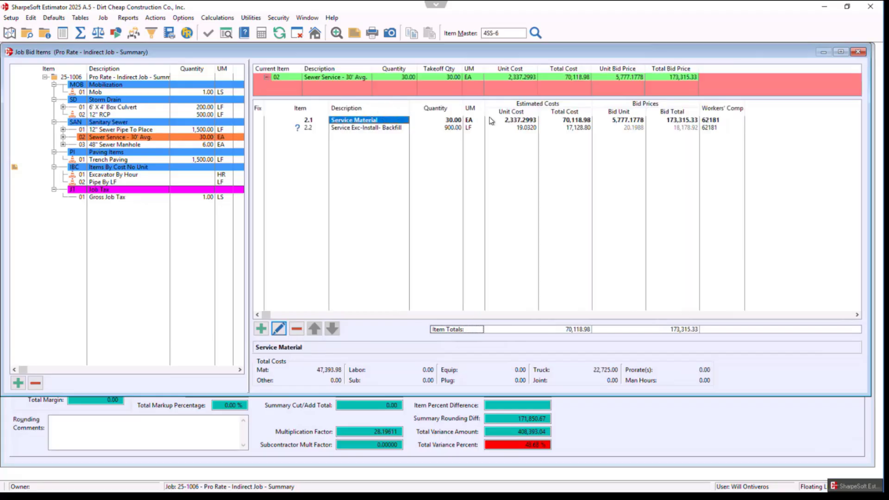
double_click(375, 121)
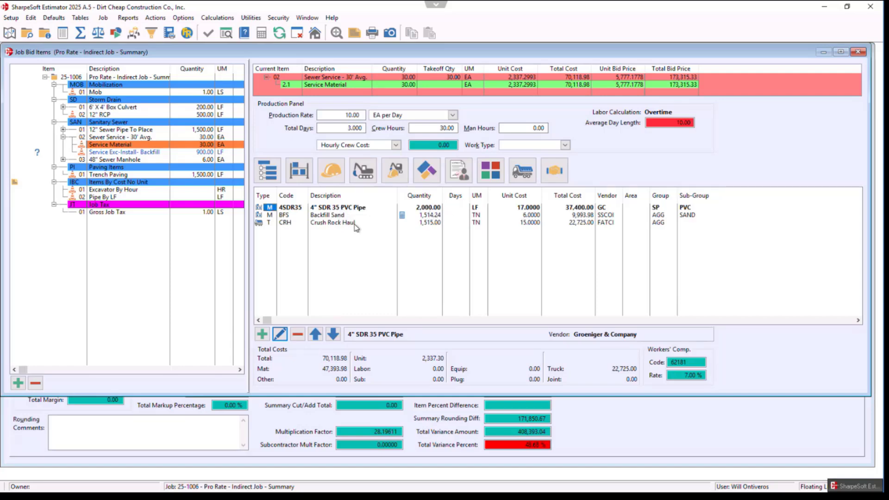
key(Escape)
key(Escape)
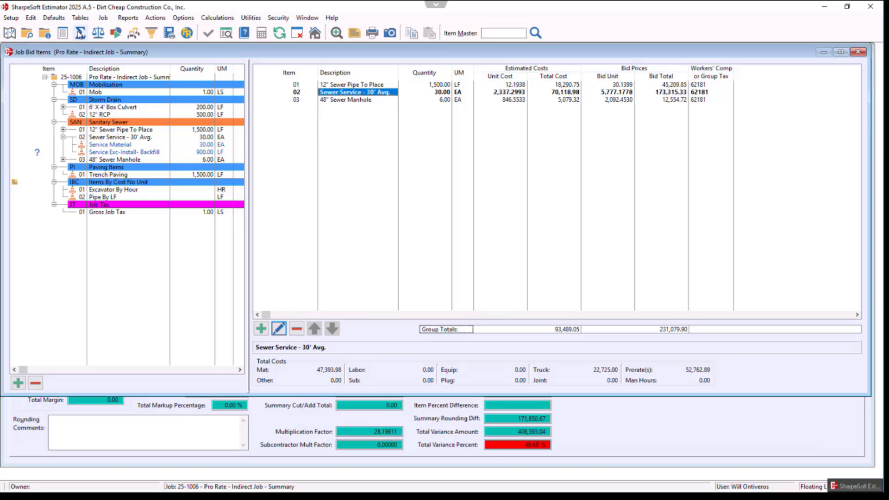
Step: Review how the Sewer Crew cost is spread over the three sewer bid items, and close Spread Prorates
click(102, 19)
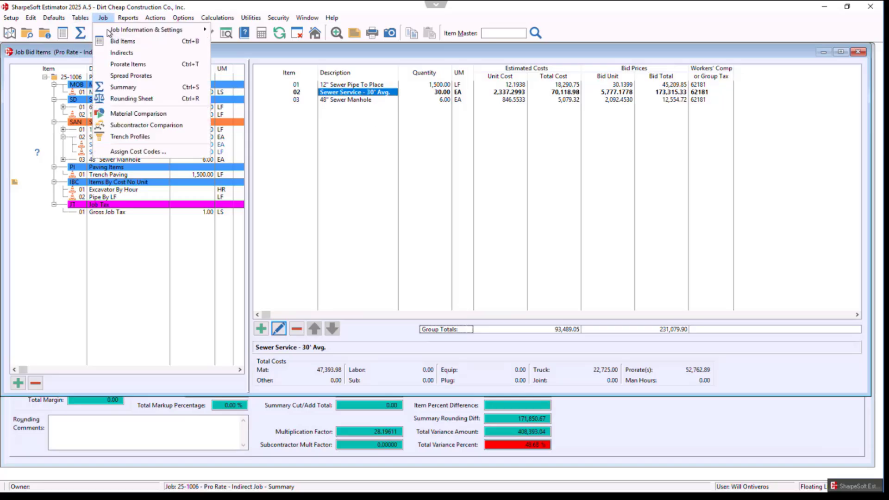
click(116, 74)
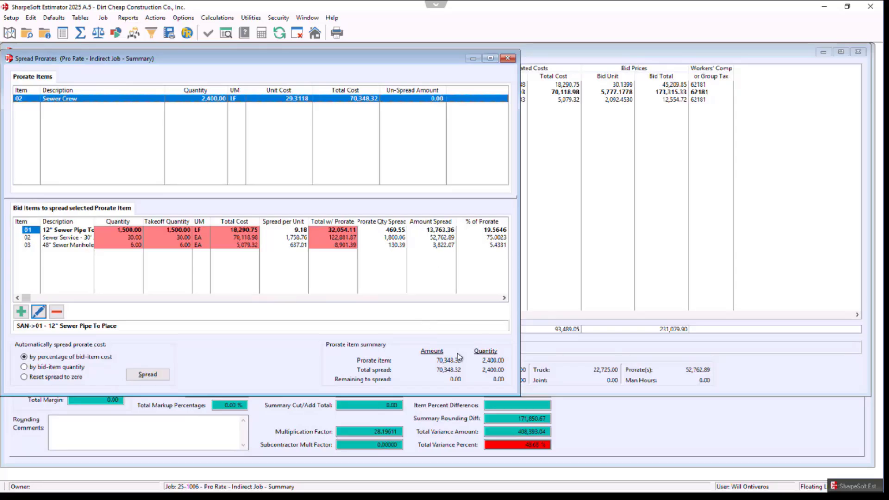
click(507, 58)
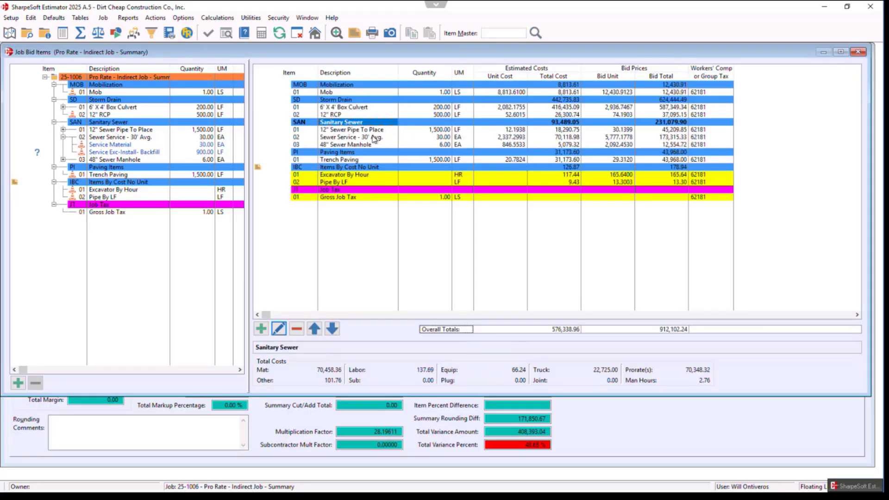
Step: Compare the prorate amounts carried by the sewer pipe, sewer service and manhole items in the full bid item list
key(Down)
key(Down)
key(Down)
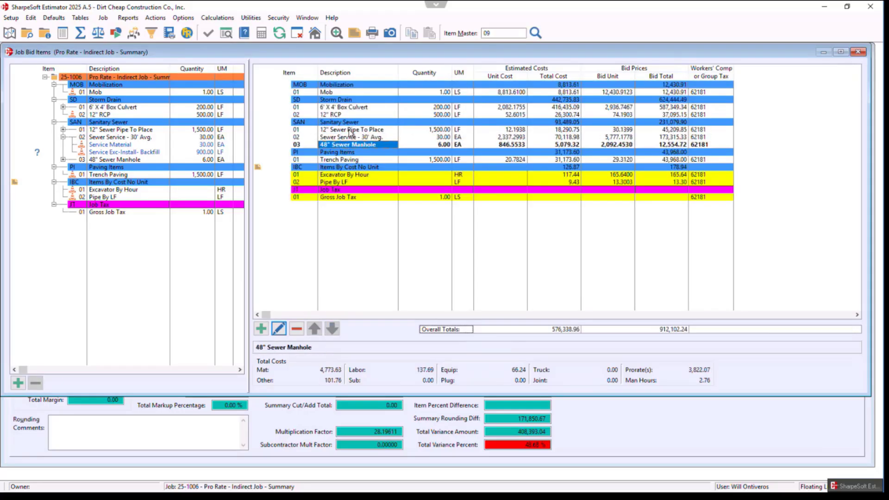
click(349, 131)
click(349, 138)
click(348, 144)
click(356, 130)
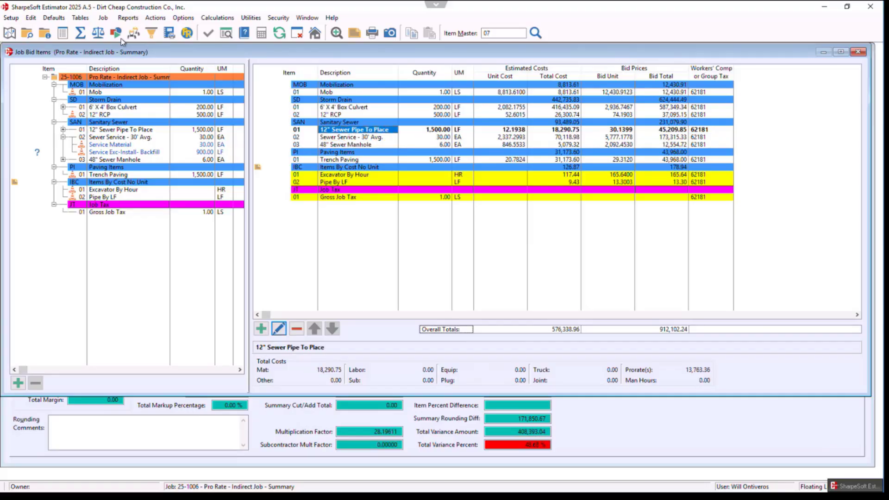
Step: Recheck the Sewer Crew distribution in Spread Prorates, and switch to the job's prorate items
click(103, 17)
click(124, 76)
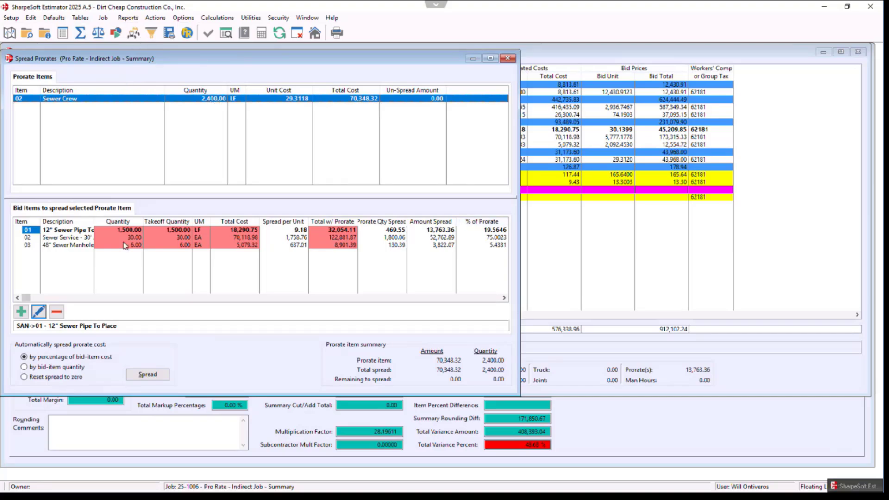
click(105, 18)
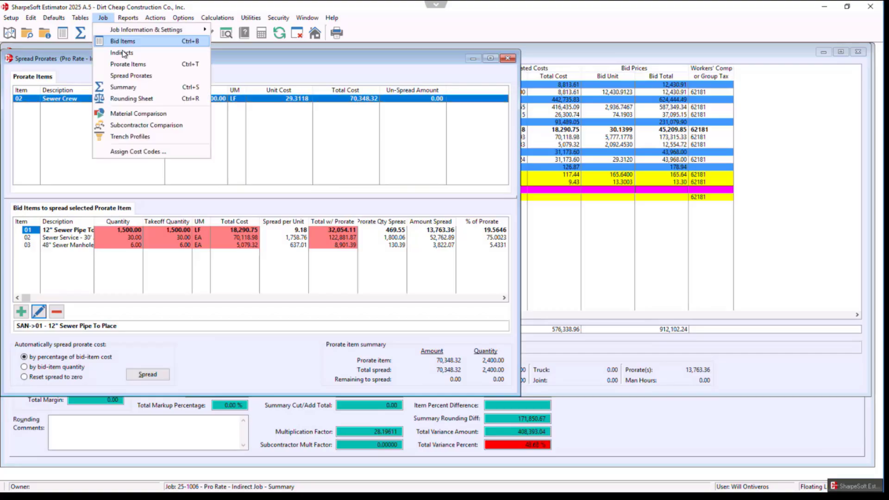
click(124, 61)
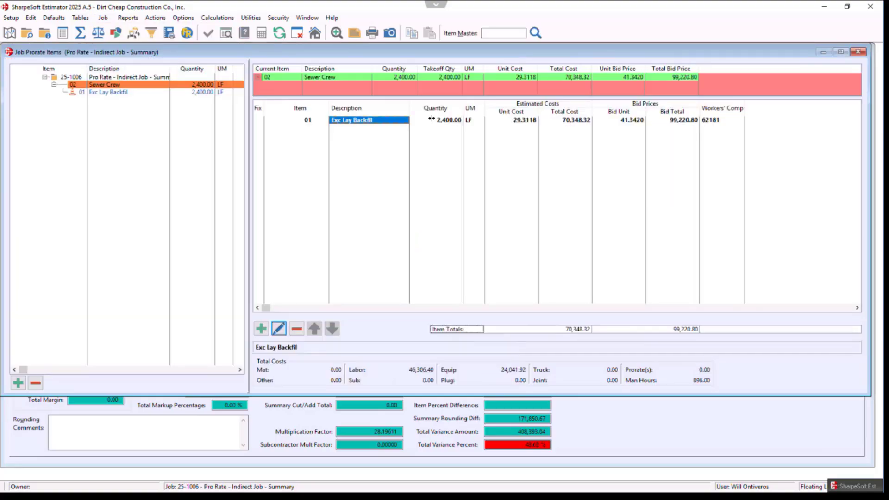
Step: Set the total days of the Sewer Crew's Exc Lay Backfil sub-item to 17
double_click(446, 121)
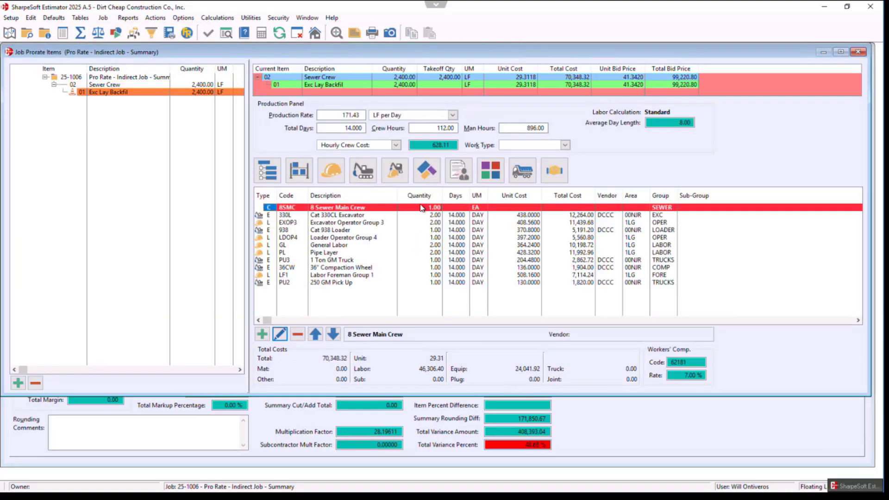
double_click(353, 128)
text(17)
key(Tab)
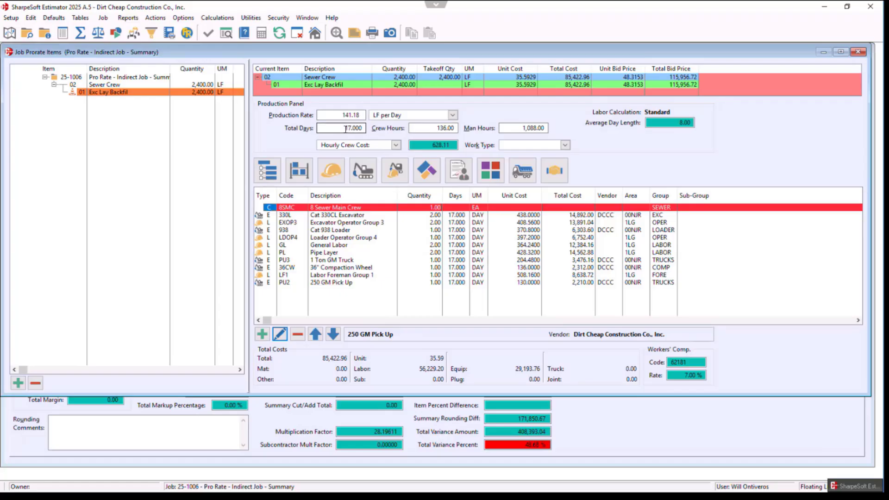
Step: Check how the revised Sewer Crew cost is distributed in Spread Prorates, and return to the job's prorate items
click(103, 18)
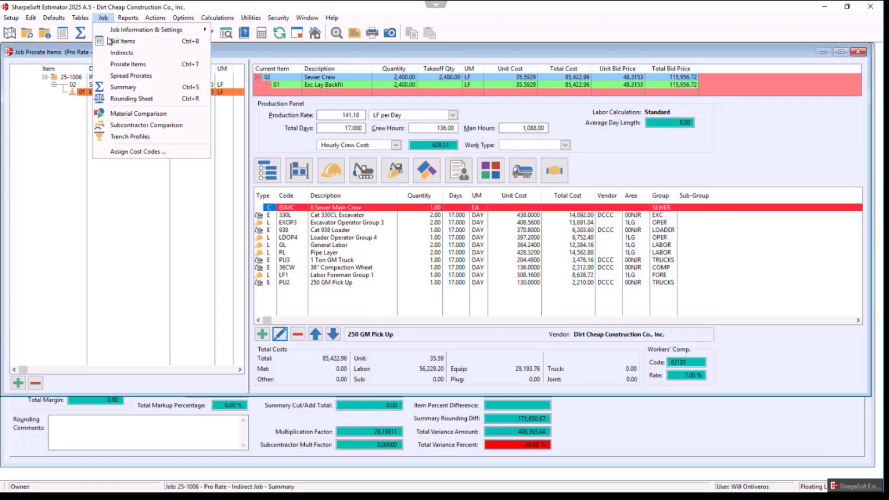
click(119, 77)
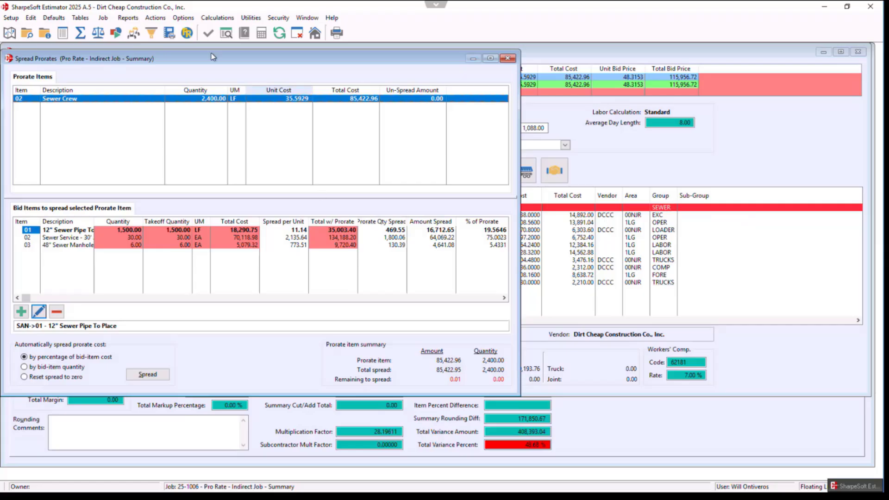
click(104, 19)
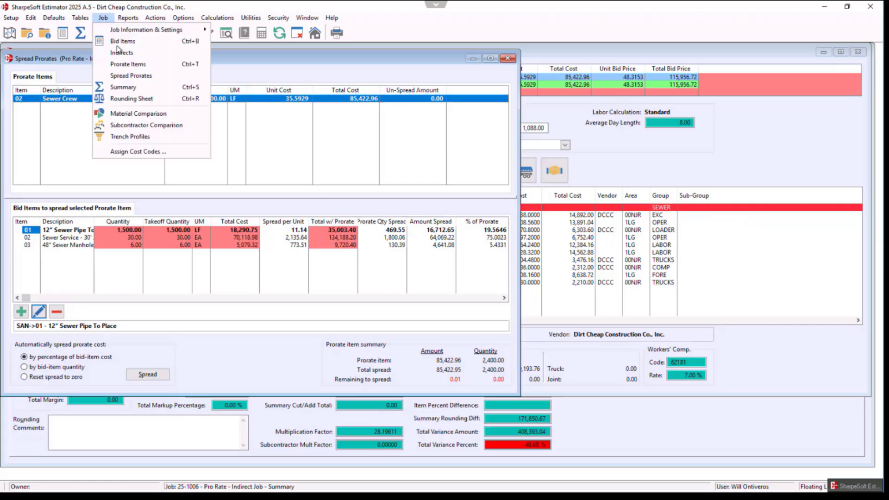
click(122, 77)
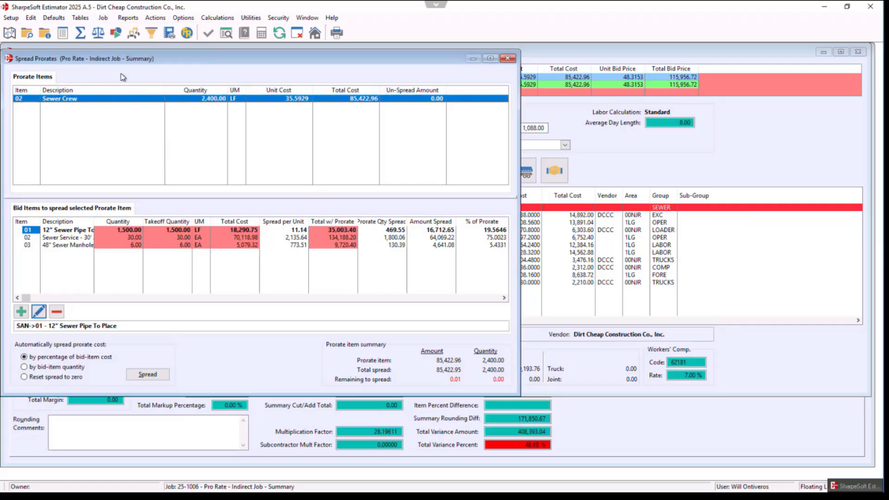
click(104, 19)
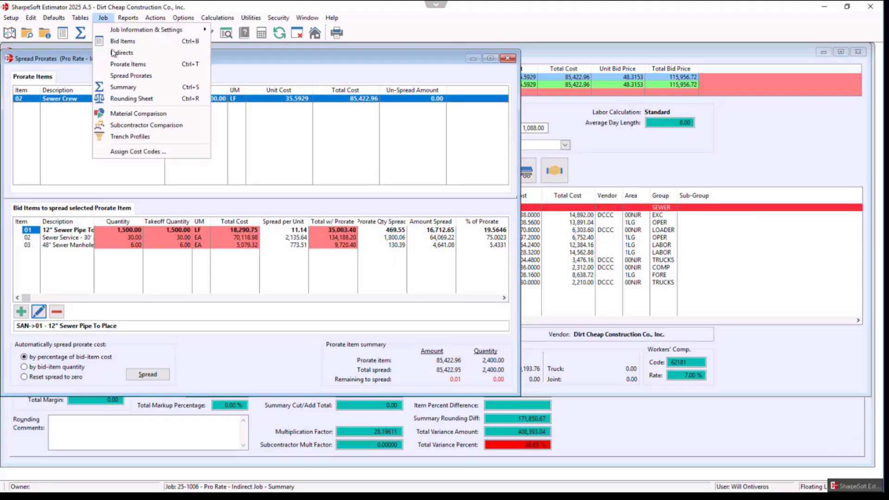
click(117, 67)
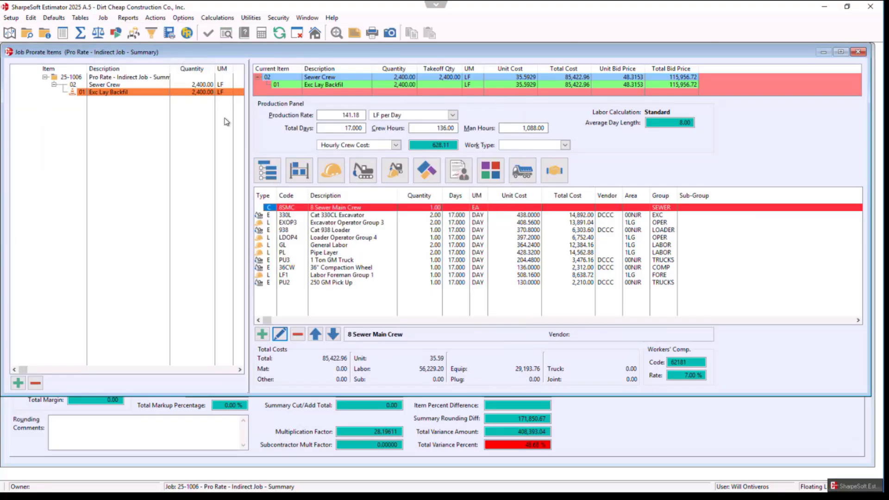
Step: Reopen the Exc Lay Backfil sub-item and set its total days to 12
click(267, 163)
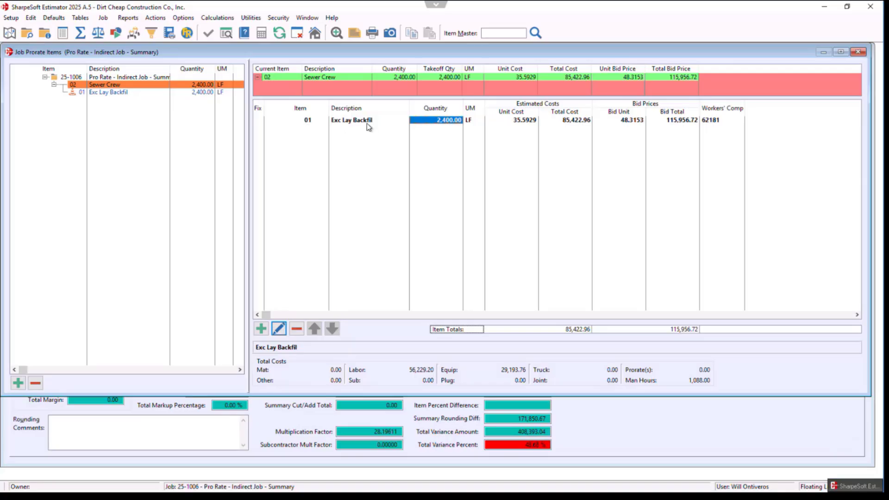
double_click(369, 123)
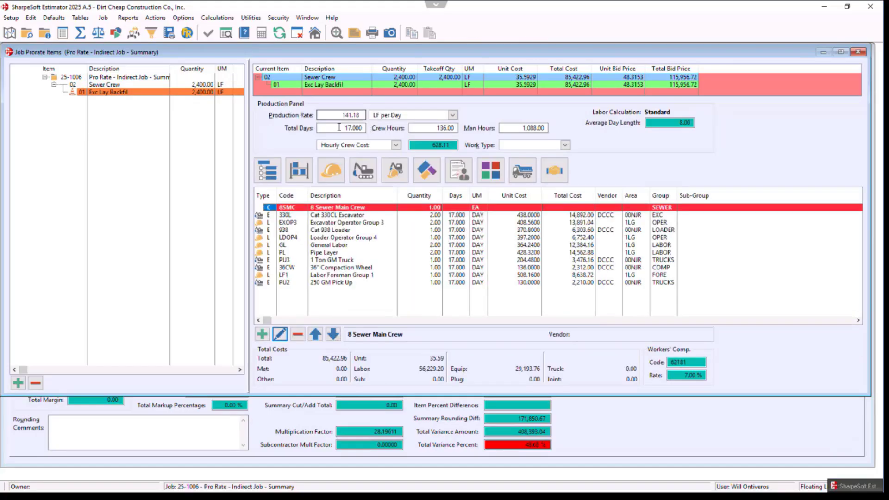
click(364, 128)
text(12)
key(Return)
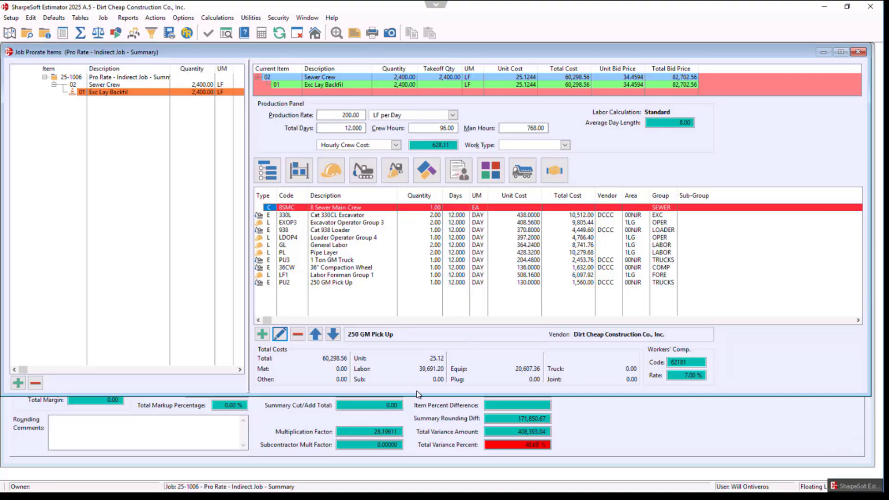
Step: Reset the Sewer Crew spread to zero in Spread Prorates, and close the window
click(103, 18)
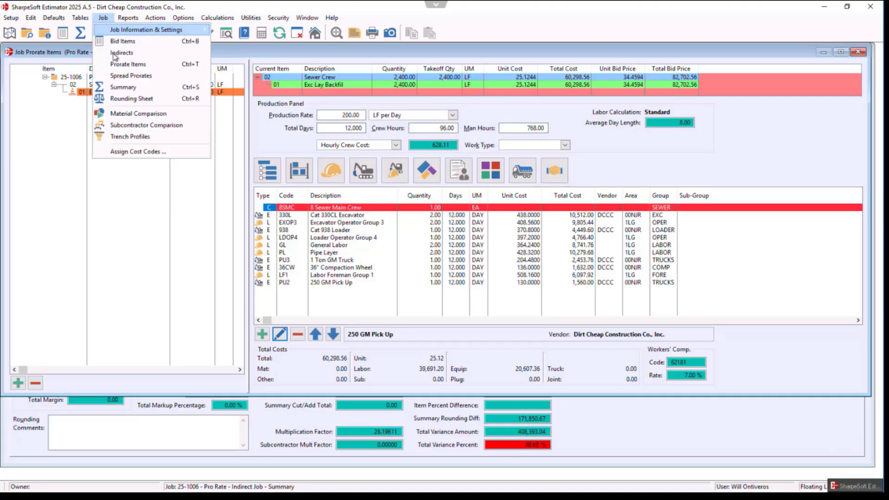
click(118, 75)
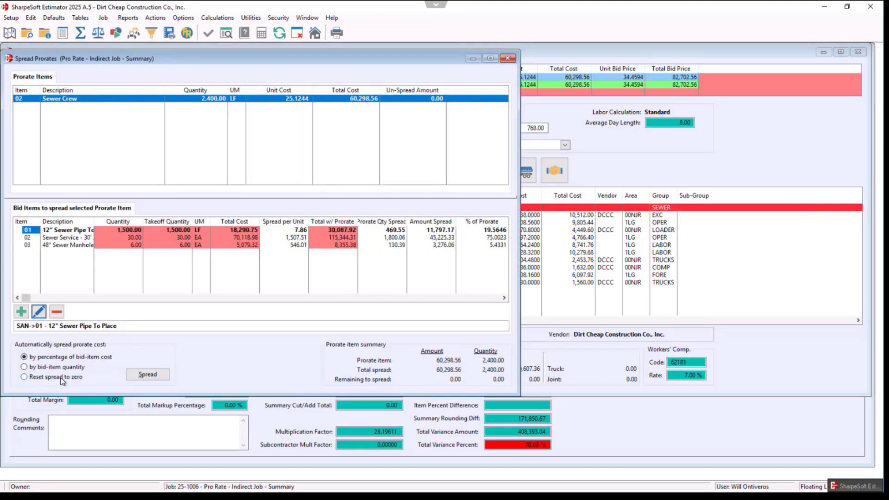
click(53, 376)
click(150, 374)
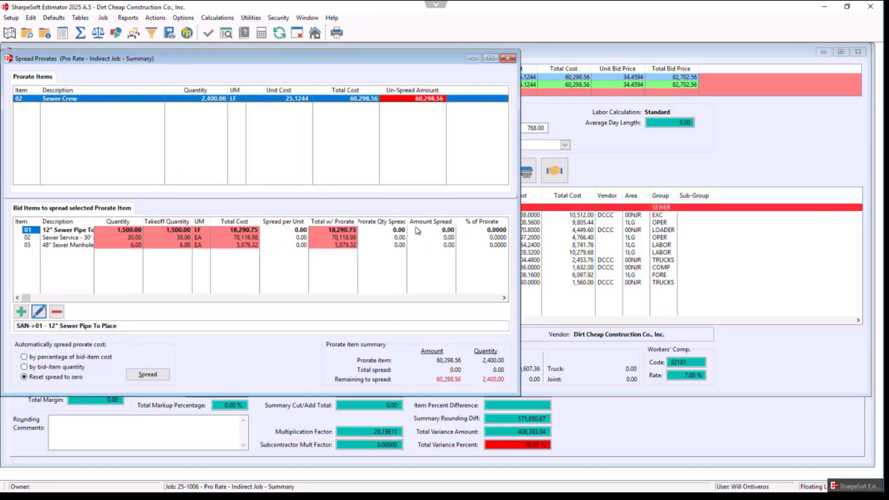
click(508, 59)
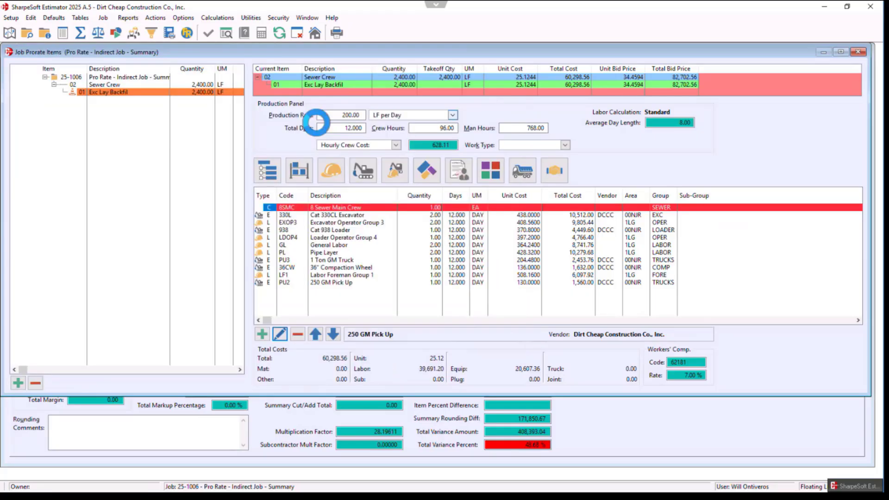
Step: Open the unspread prorates from the Rounding Sheet, spread the Sewer Crew cost by percentage of bid-item cost, and close Spread Prorates
click(86, 36)
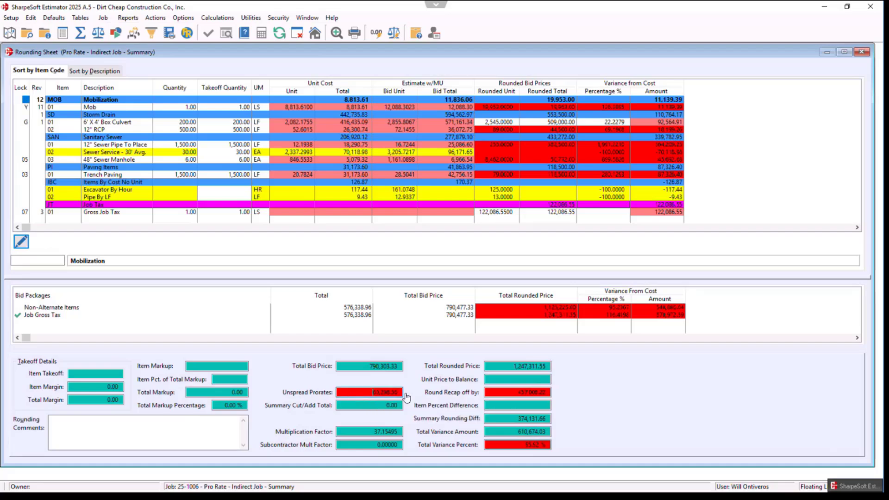
double_click(354, 392)
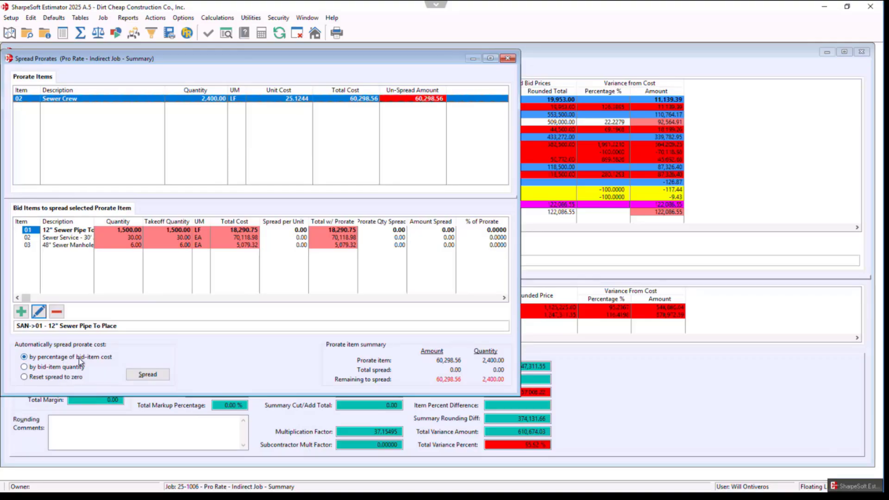
click(161, 379)
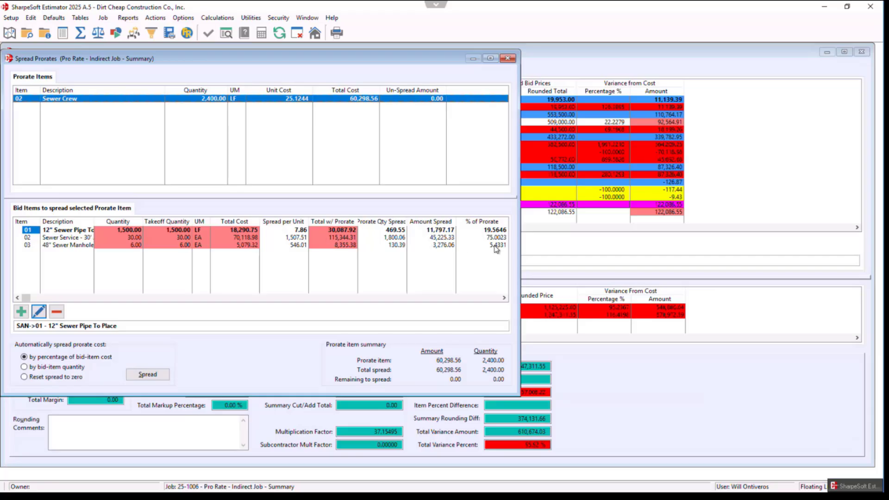
click(508, 59)
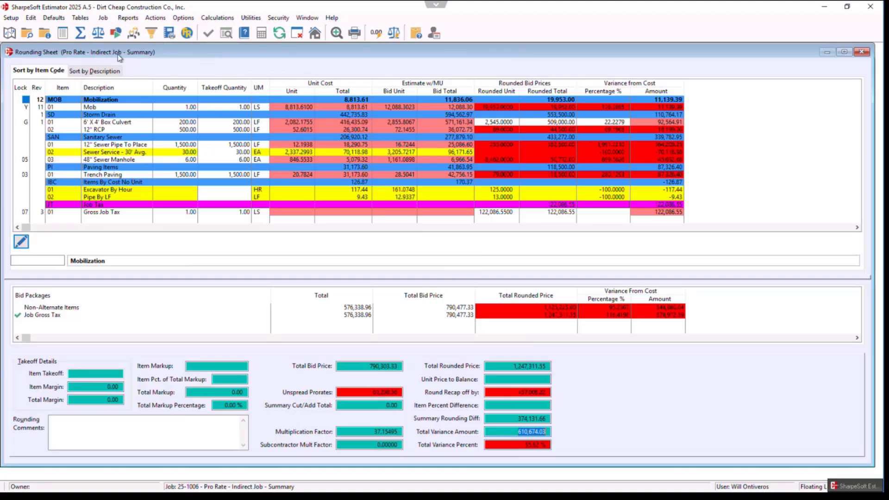
Step: Compare the total indirect costs in the job Summary with the job's indirect items, and close the Summary
click(83, 34)
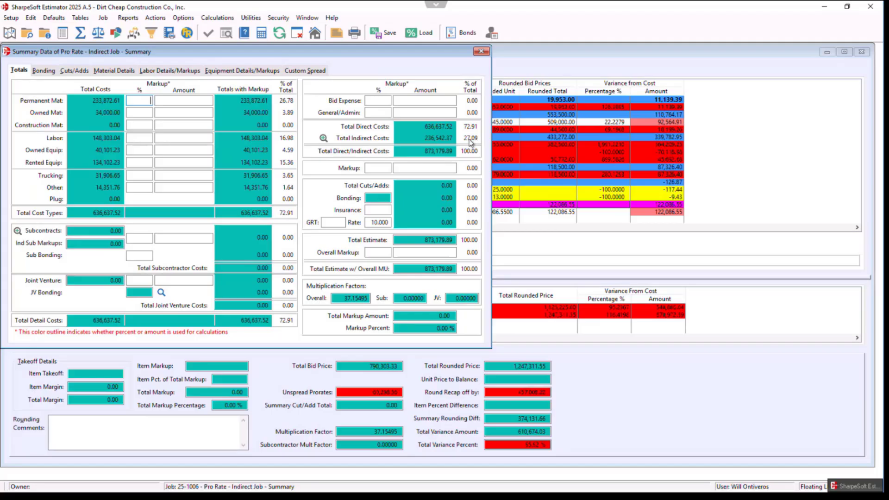
click(105, 18)
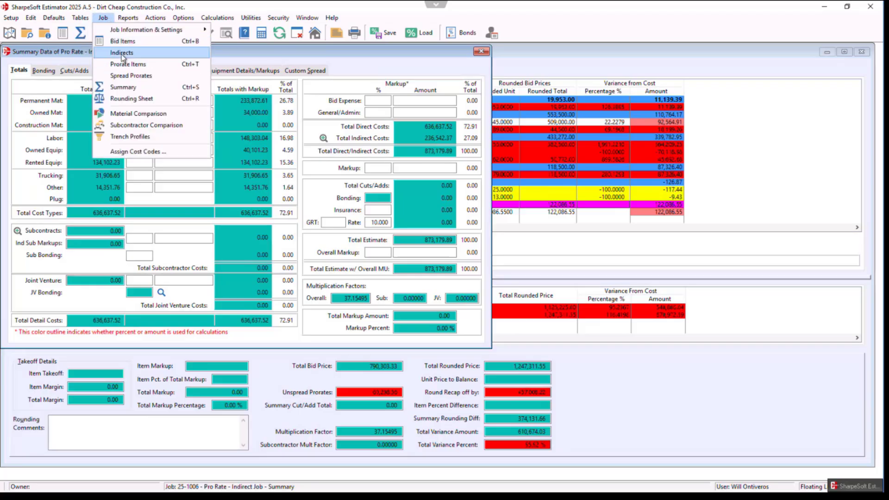
click(121, 53)
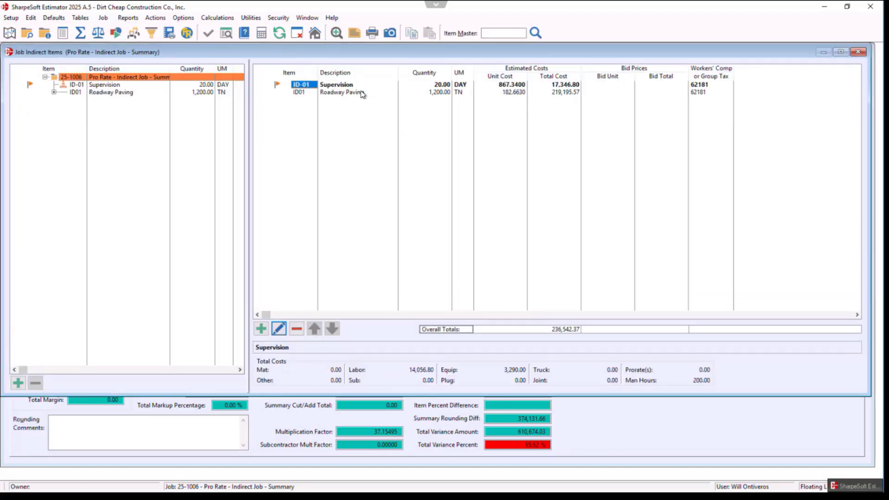
click(80, 33)
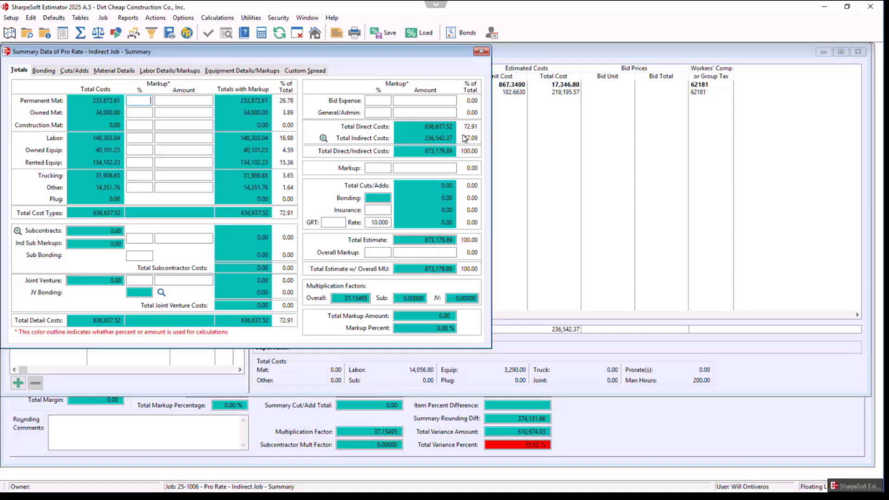
click(482, 52)
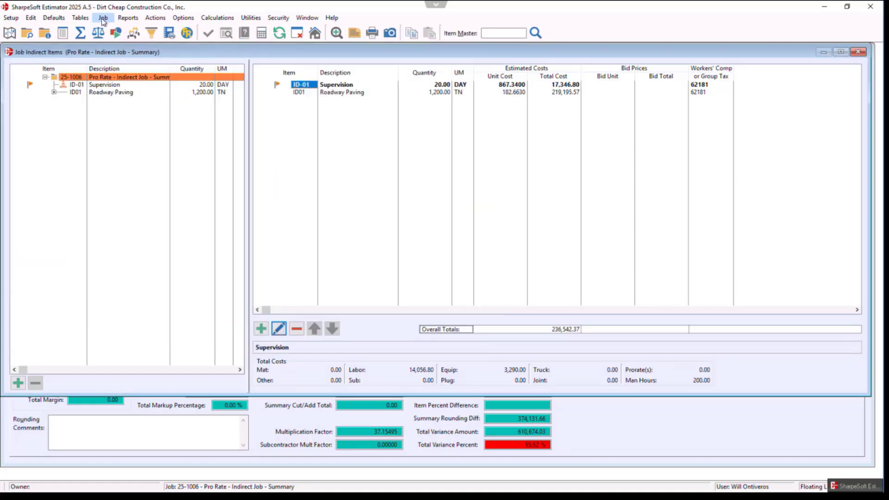
Step: Examine the sub-items of the Roadway Paving indirect item, and return to the indirect items list
click(103, 18)
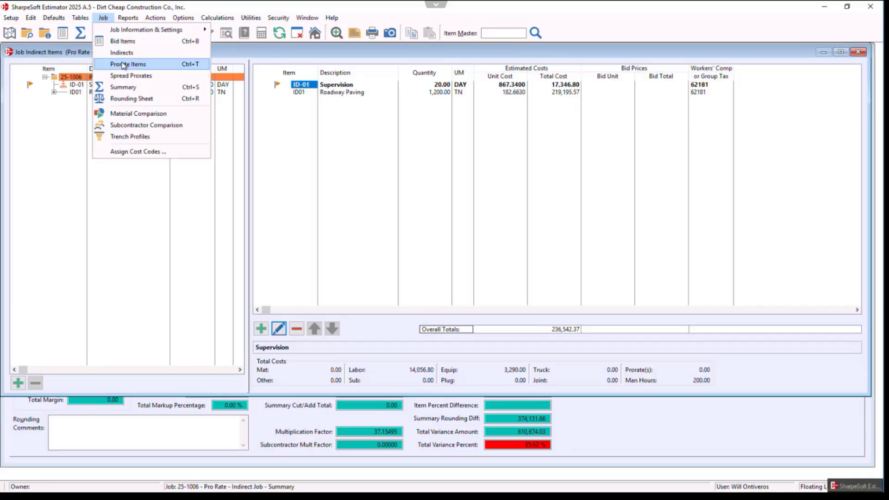
click(348, 93)
double_click(348, 94)
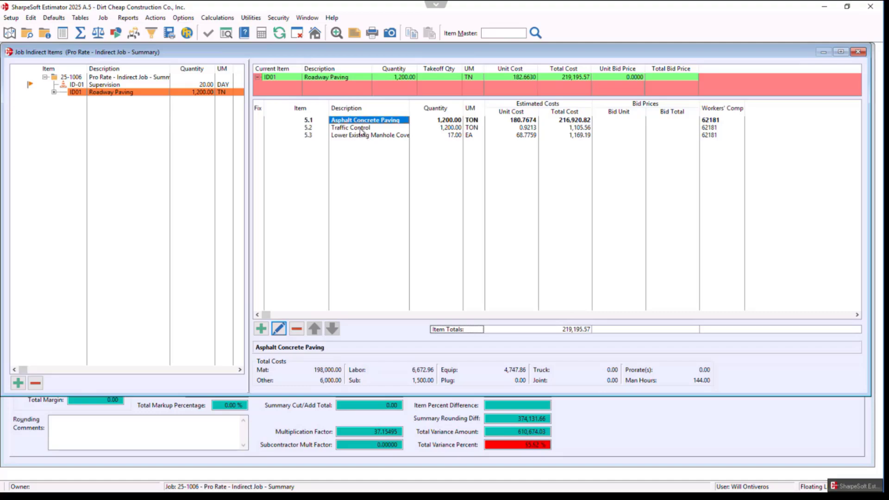
key(Escape)
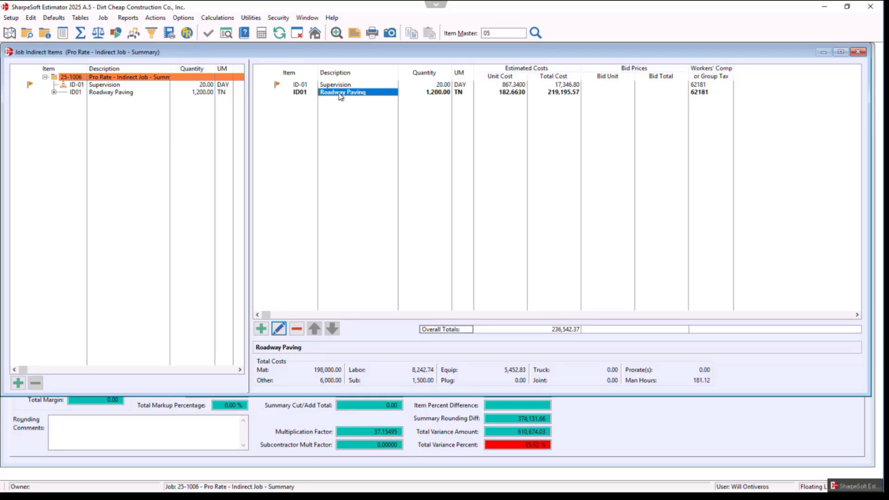
double_click(341, 93)
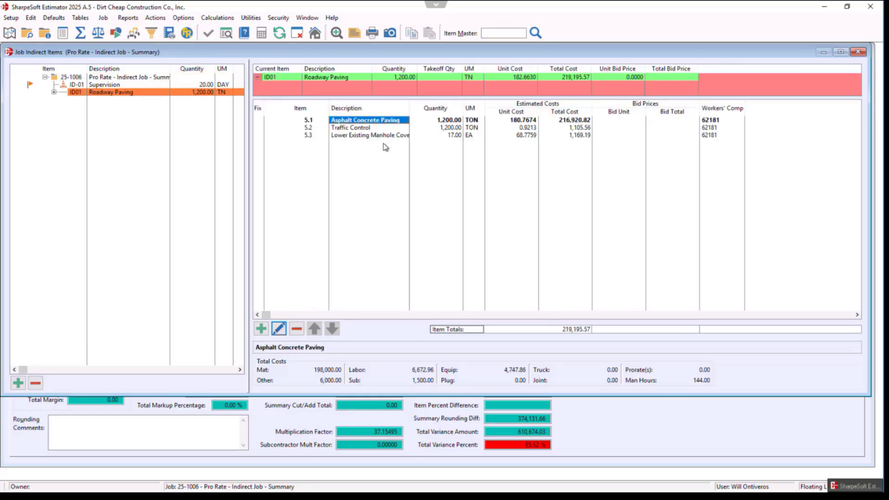
right_click(370, 160)
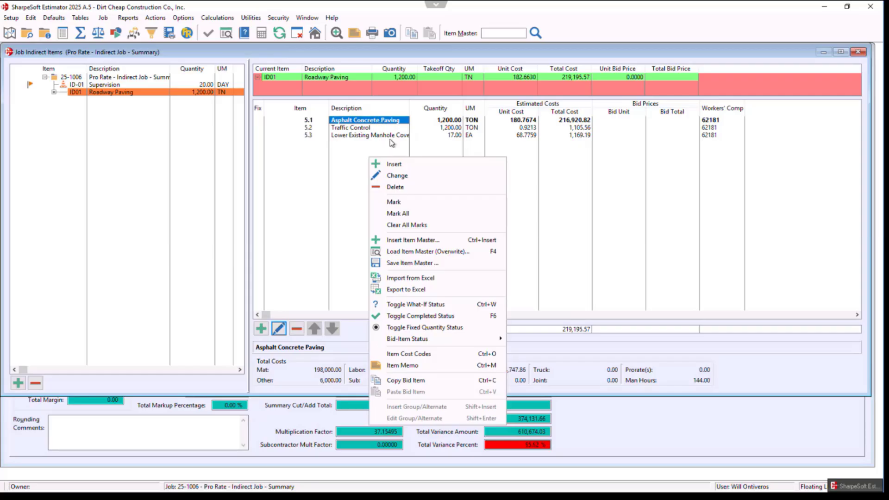
click(356, 153)
double_click(330, 94)
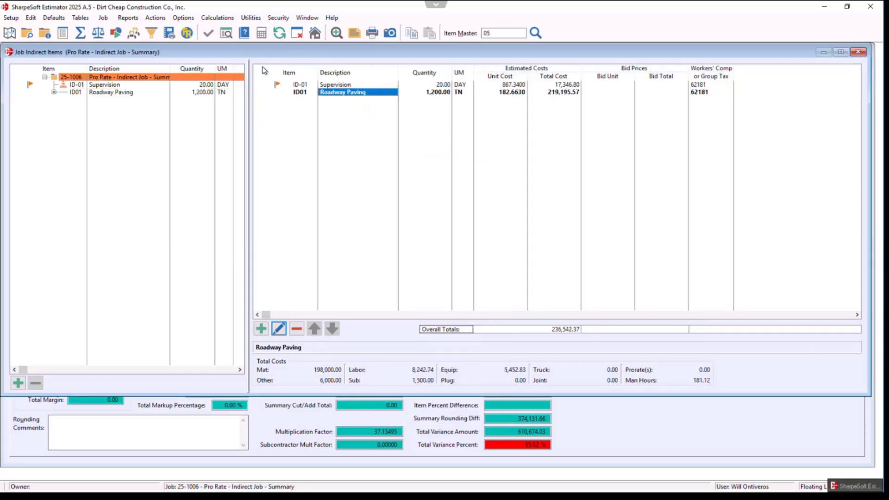
Step: Review the Sewer Crew allocation in Spread Prorates, and close it together with the indirect items and the Rounding Sheet
click(101, 17)
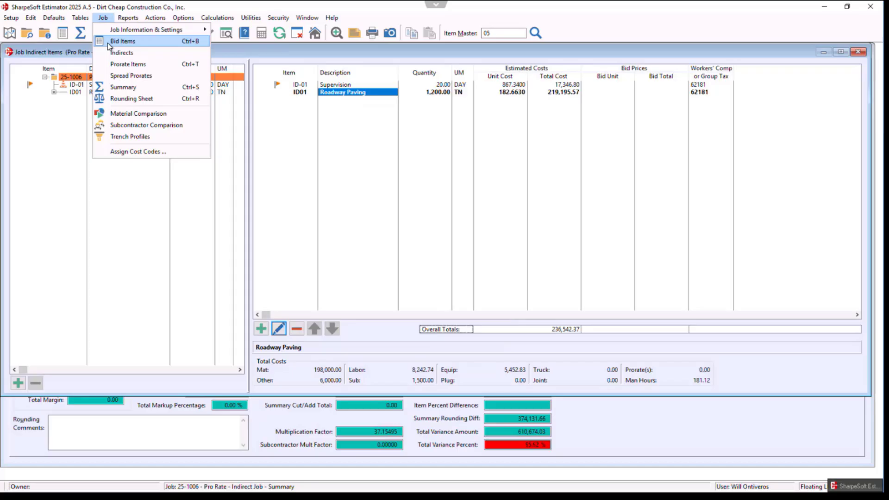
click(118, 76)
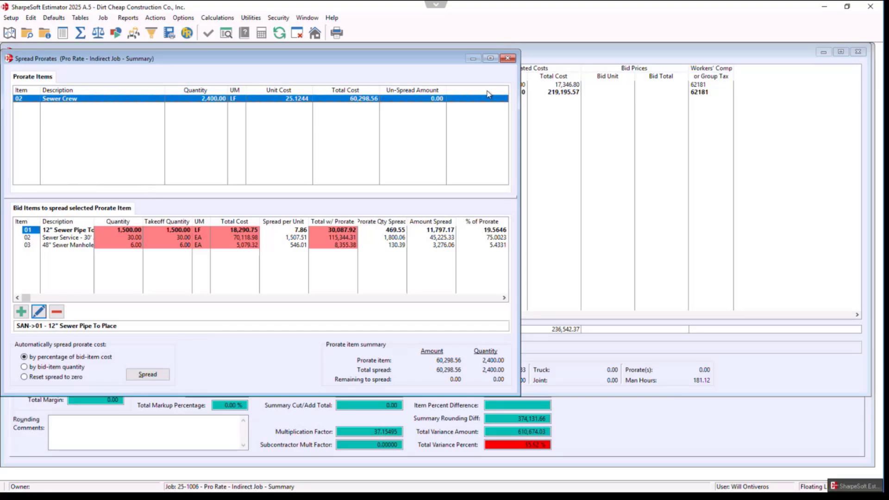
click(509, 59)
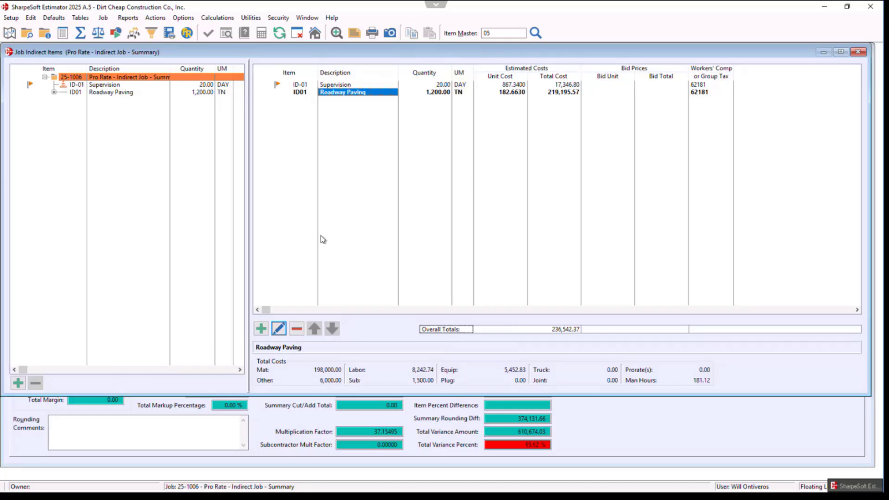
click(861, 53)
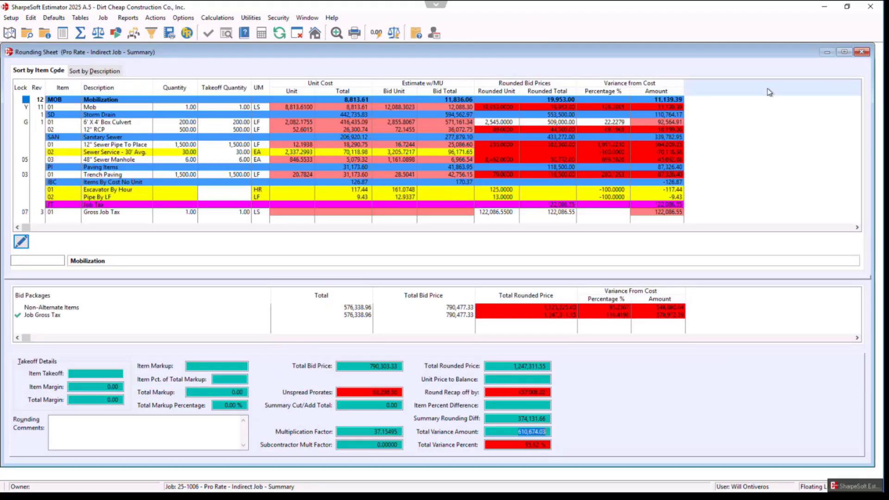
click(861, 52)
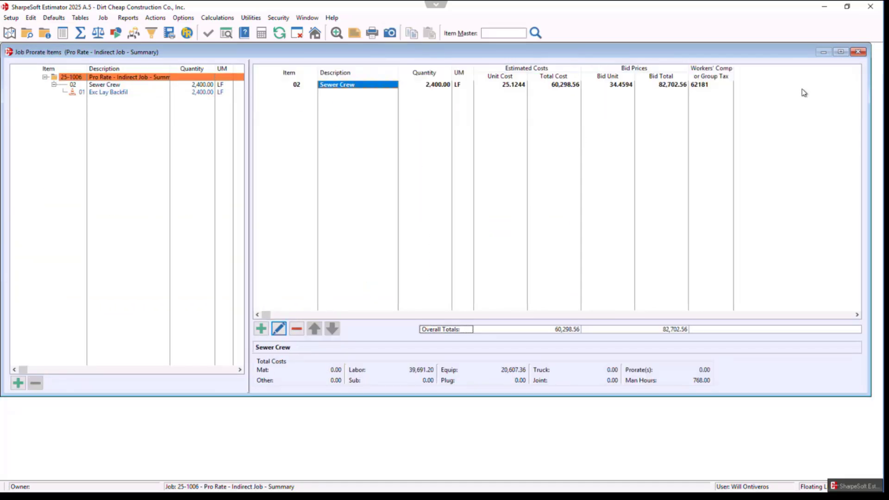
Step: Close the job prorate items and view the trench profile behind the 1 1/2" Crushed Rock quantity in the 6' X 4' Box Culvert's MATERIAL sub-item
click(858, 52)
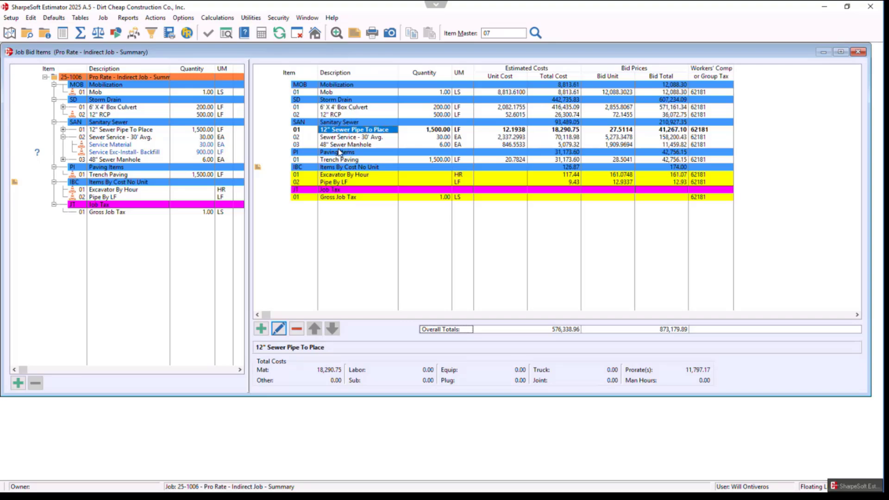
click(342, 108)
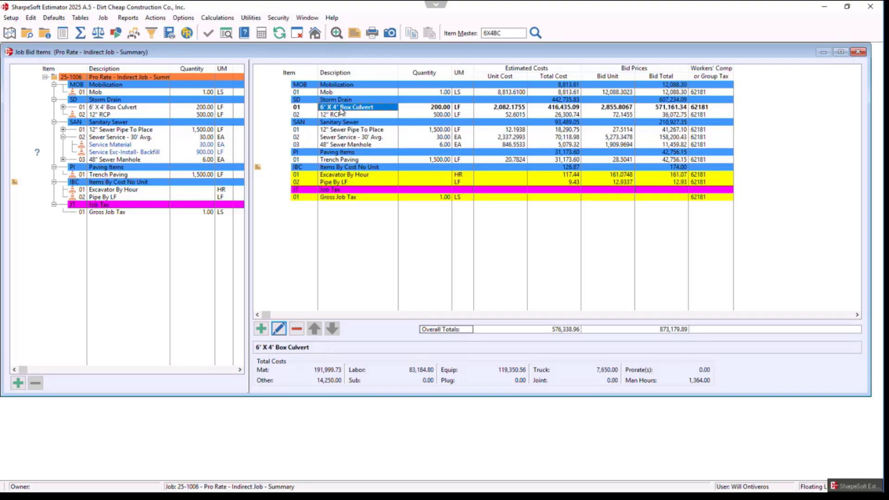
double_click(343, 109)
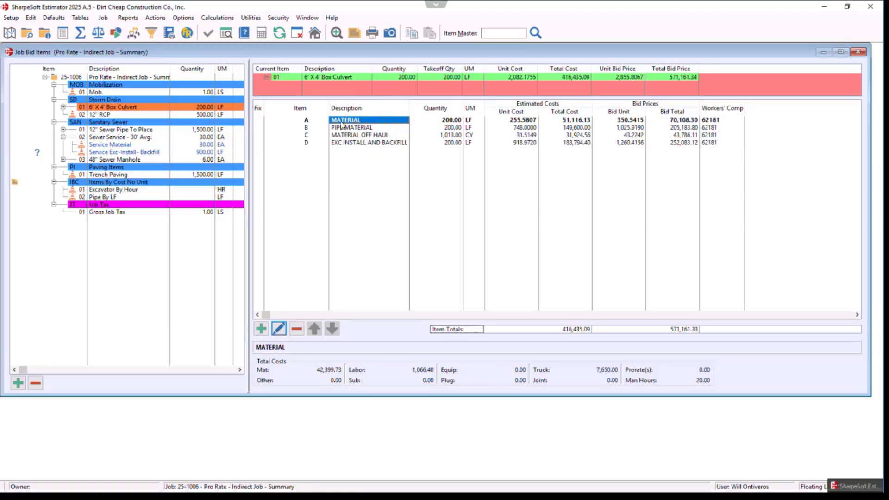
double_click(342, 121)
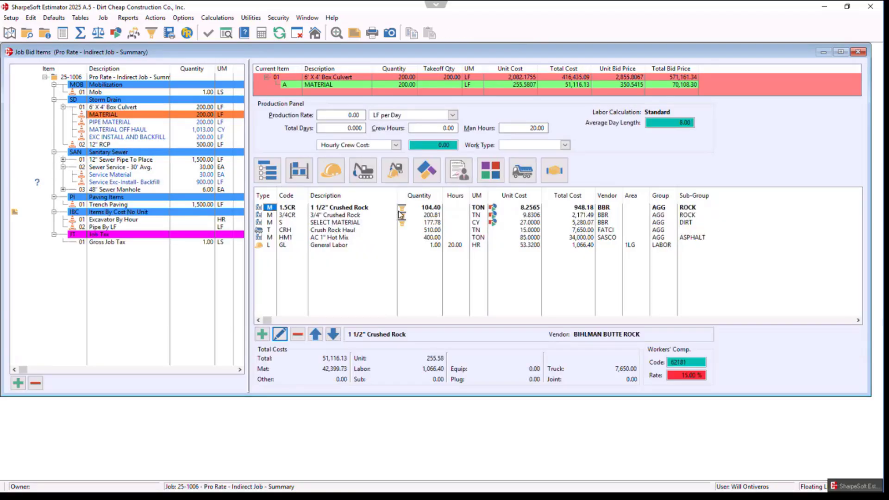
click(402, 208)
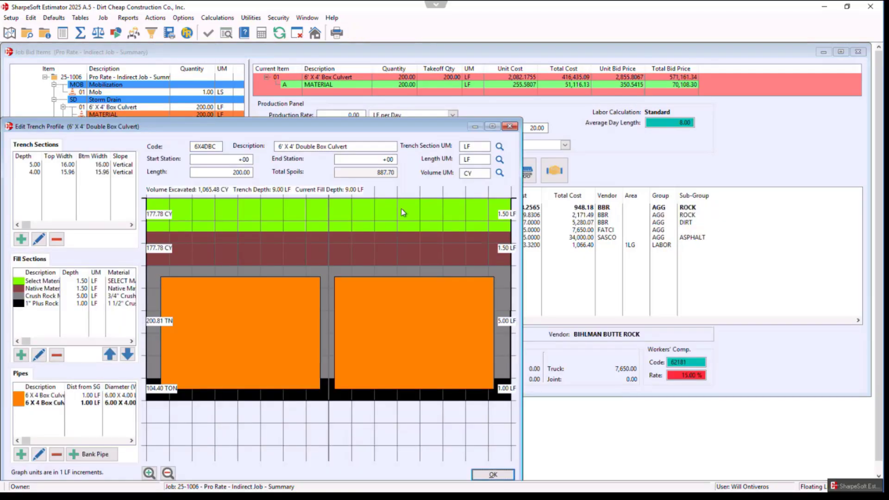
key(Escape)
key(Escape)
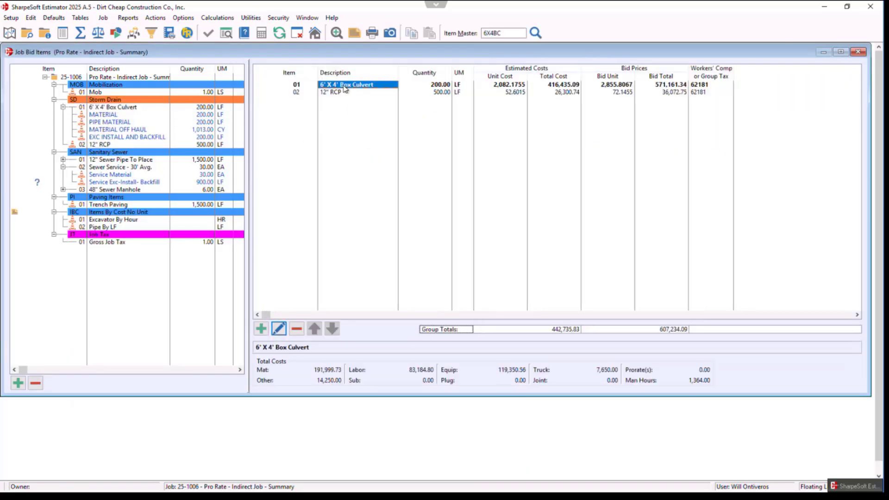
Step: Reopen the 6' X 4' Double Box Culvert trench profile from the MATERIAL sub-item and reposition its window for a clear view
click(342, 85)
double_click(343, 84)
double_click(351, 119)
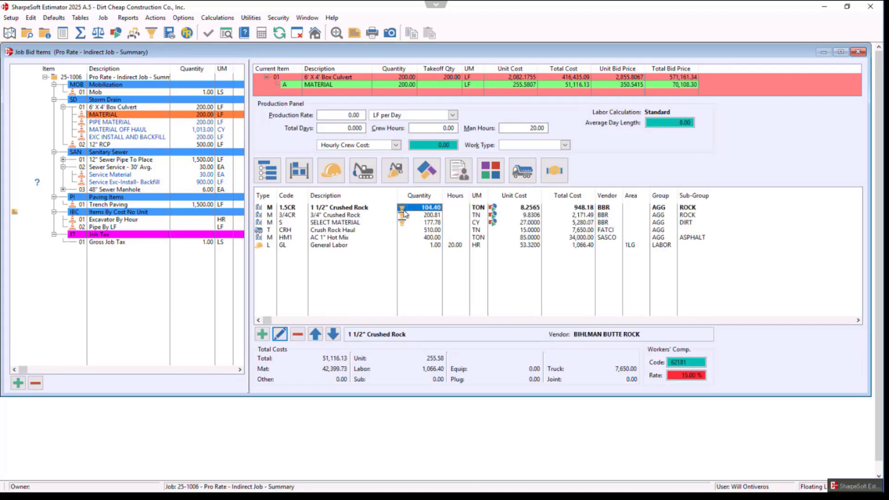
mouse_move(403, 212)
double_click(402, 212)
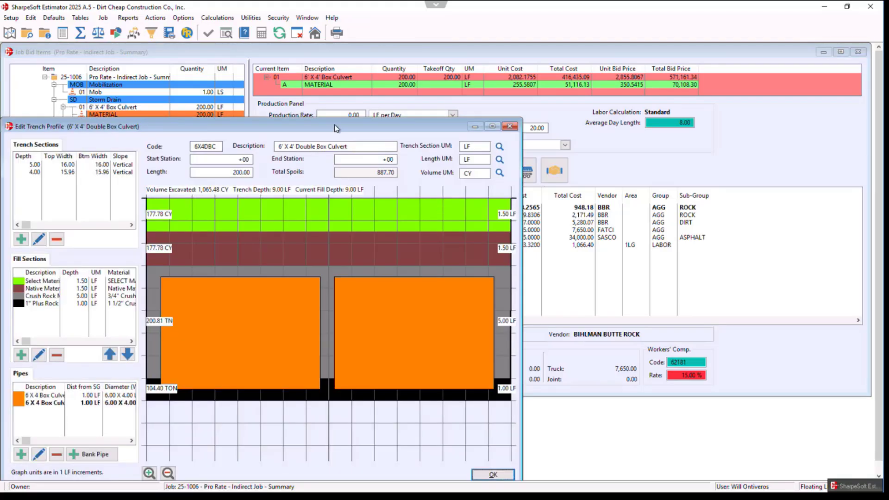
drag(337, 129, 446, 72)
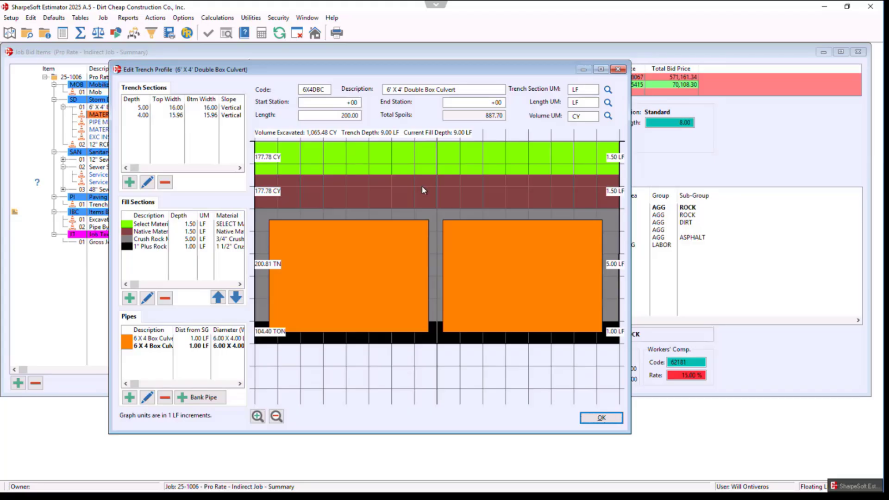
Step: Widen the 4 ft deep trench section of the double box culvert profile to 16 ft, save it, and return to the bid items list
click(620, 277)
mouse_move(621, 277)
mouse_down()
mouse_move(633, 278)
mouse_move(632, 268)
mouse_up()
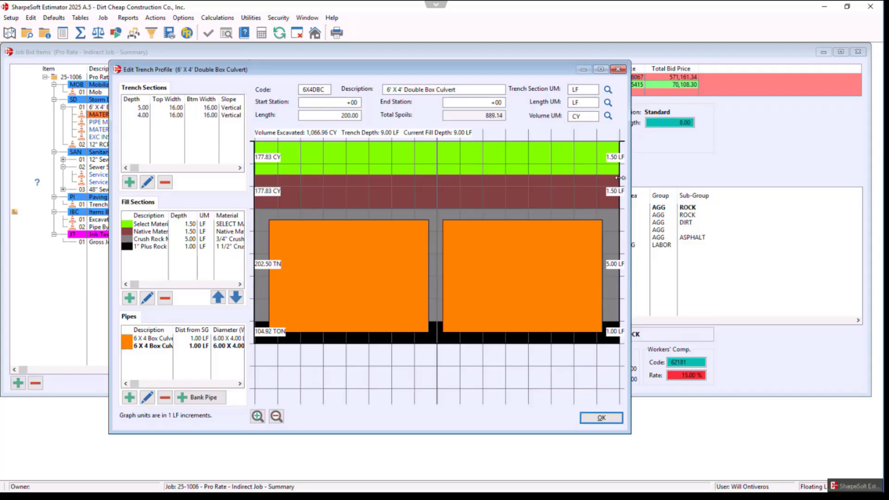
drag(620, 179, 621, 179)
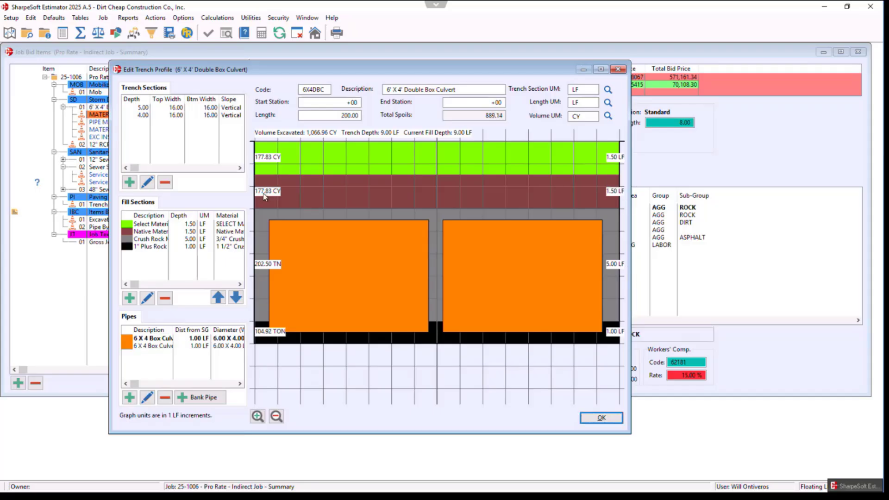
click(601, 418)
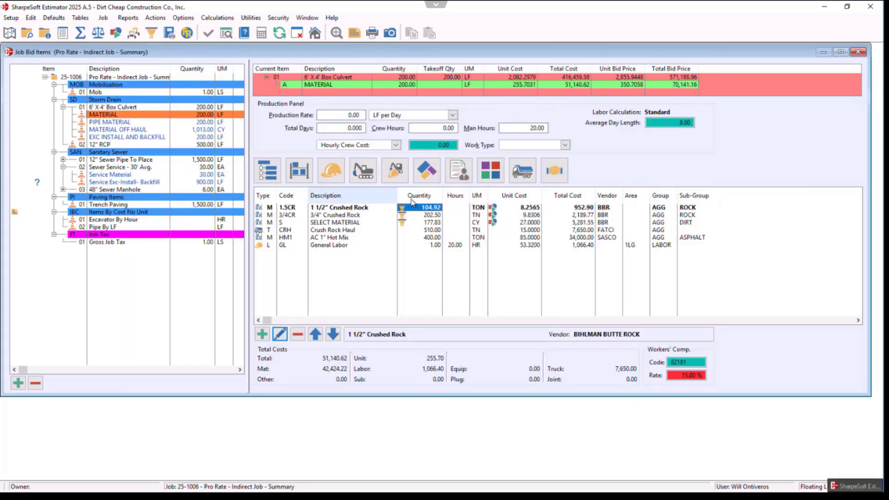
key(Escape)
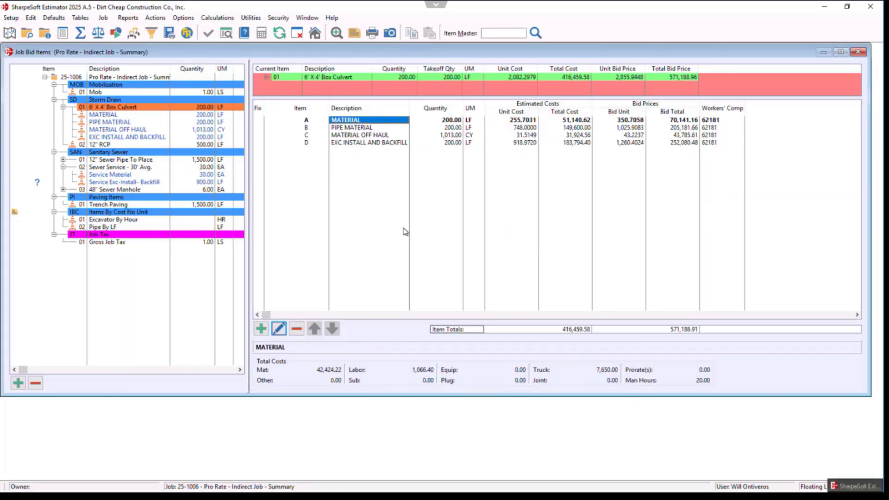
key(Escape)
key(Escape)
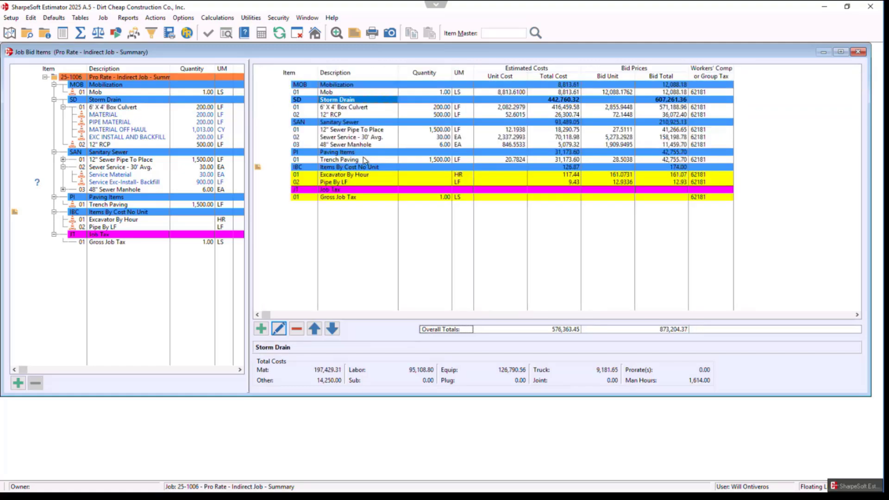
Step: View the Material sub-item of 12" Sewer Pipe To Place, and open the 8" SS Main profile from the job's trench profiles
click(345, 131)
double_click(345, 131)
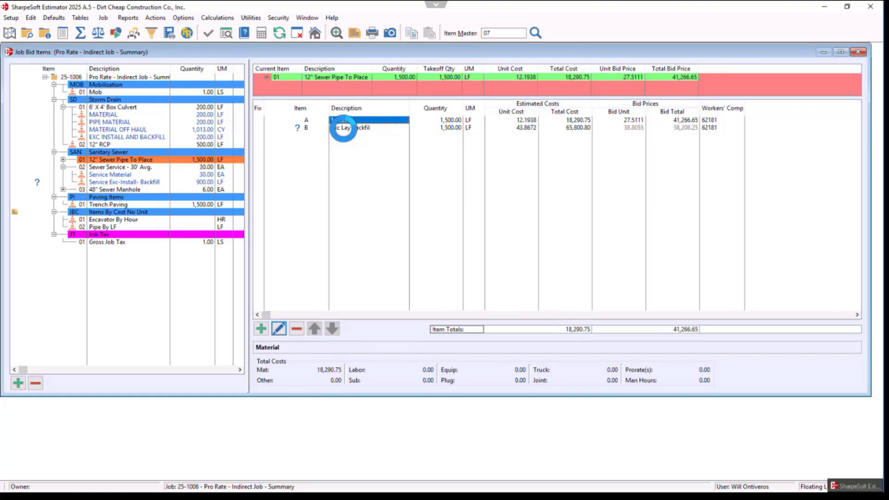
click(345, 121)
double_click(346, 121)
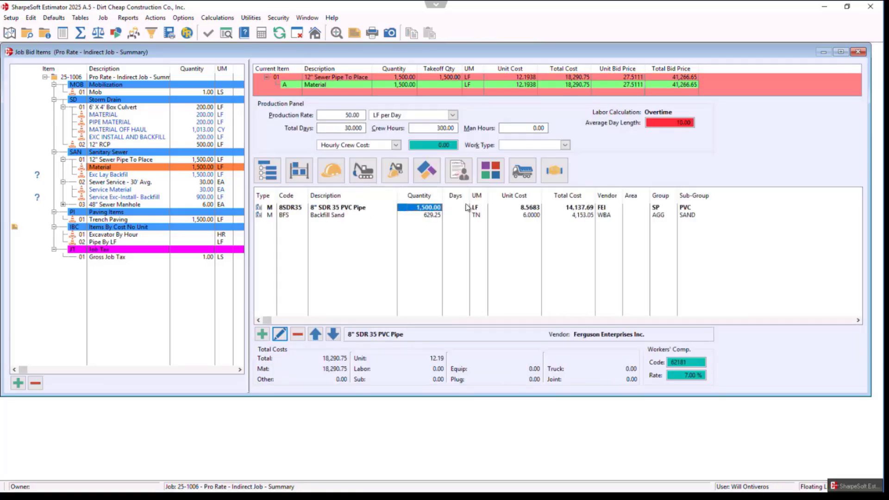
click(152, 36)
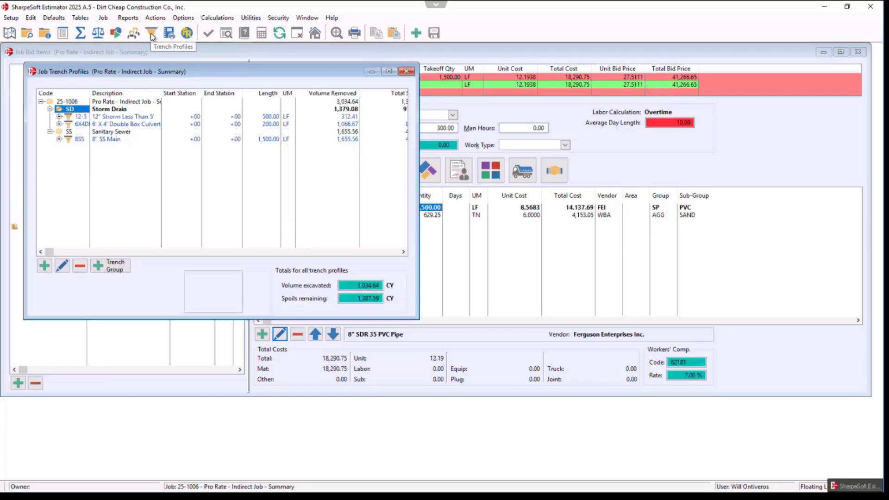
double_click(110, 141)
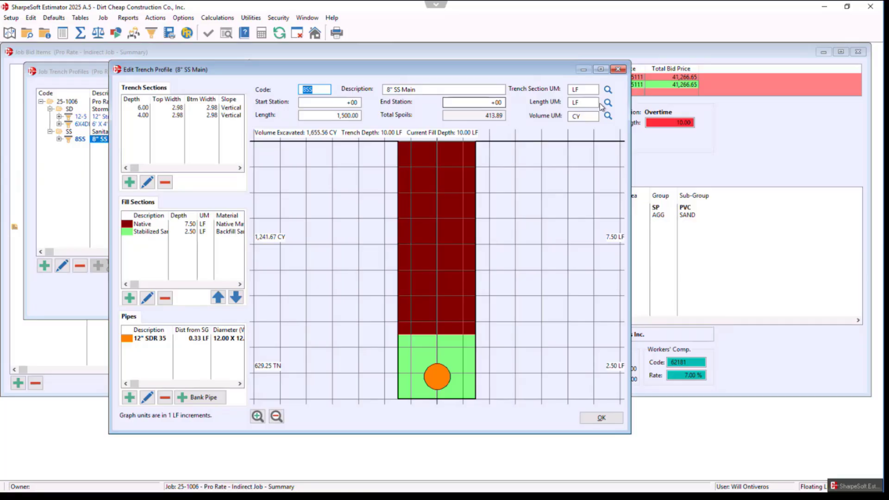
Step: Insert a trench section 0.25 ft deep and 10 ft wide in the 8" SS Main profile, and start a new fill section
click(129, 182)
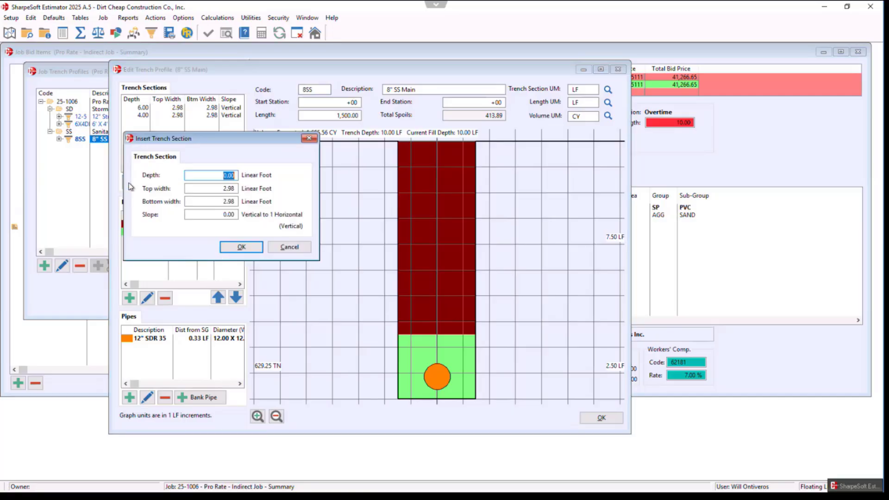
text(0.25)
key(Tab)
text(10)
key(Tab)
click(234, 250)
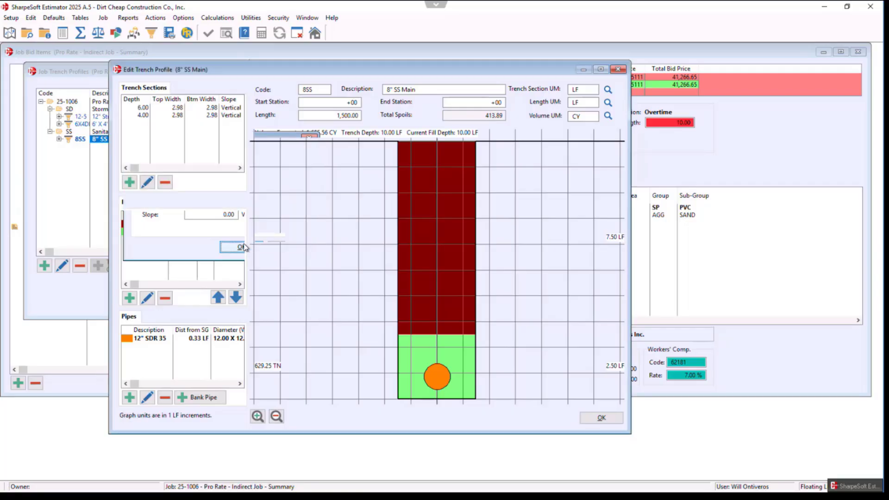
click(130, 299)
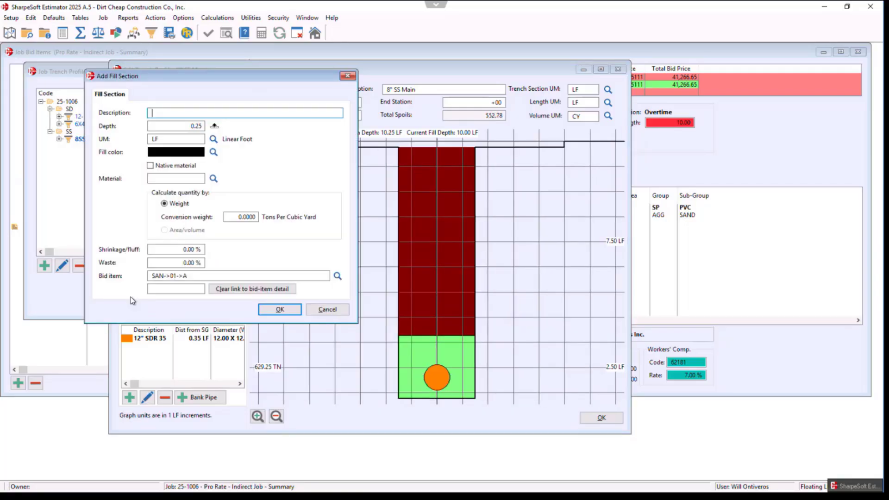
click(338, 276)
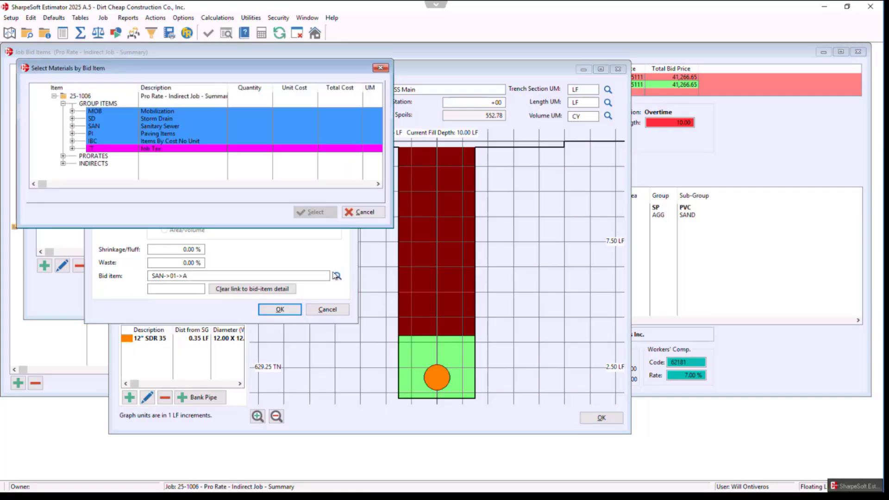
click(72, 134)
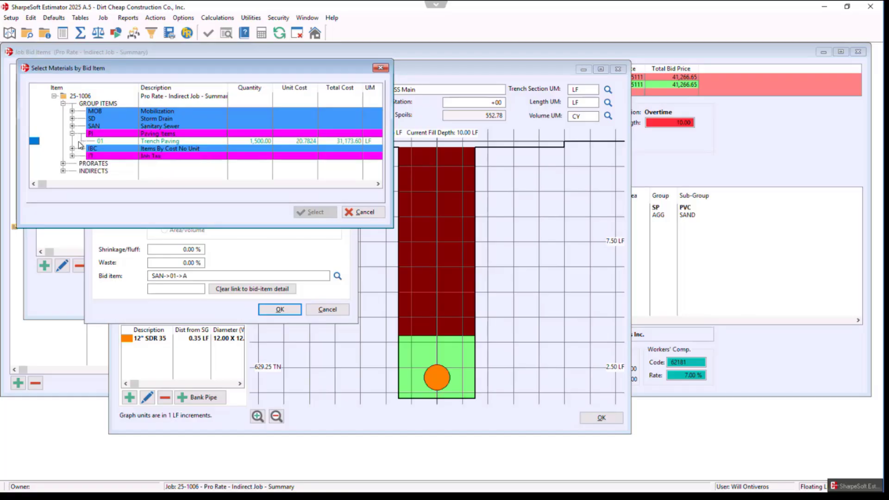
click(149, 142)
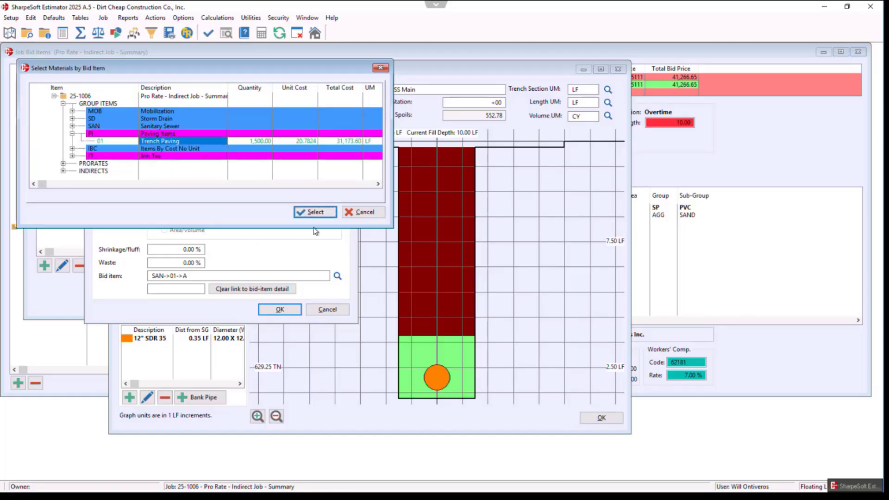
click(315, 213)
click(440, 284)
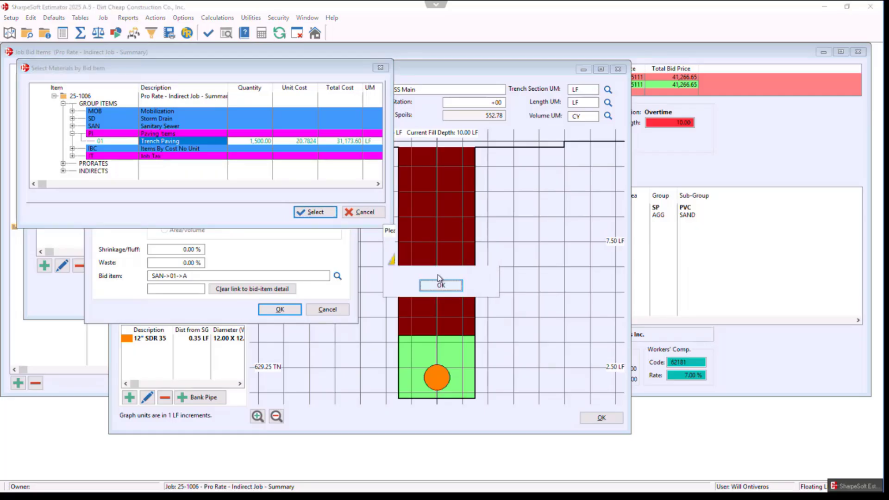
click(99, 141)
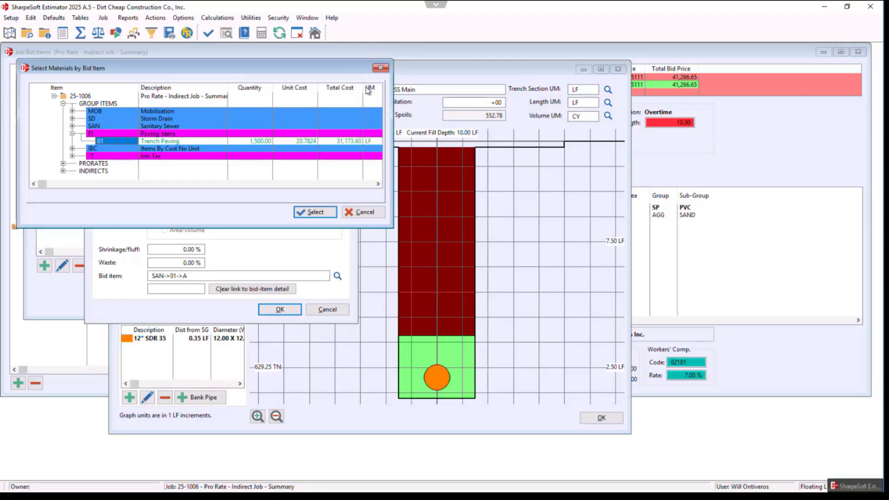
click(381, 68)
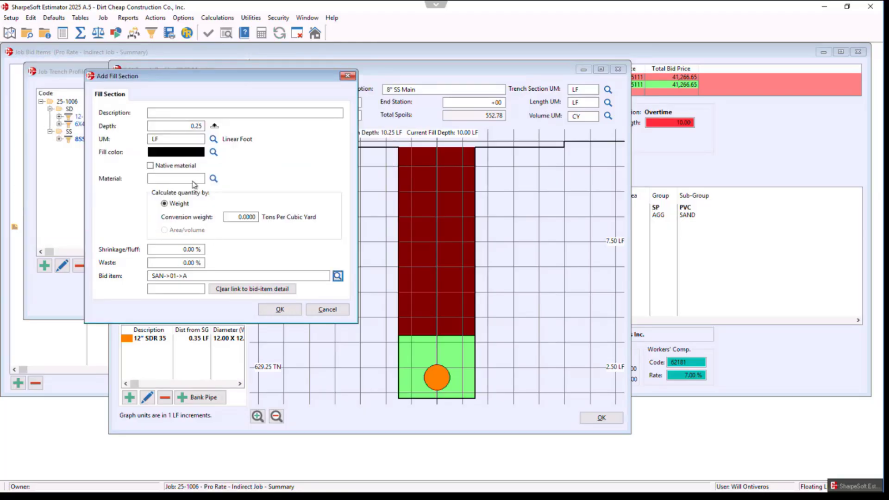
Step: Describe the fill section as 3/4 AC and assign it the HM3/4 AC 3/4" Hot Mix material from the Aggregates group's Asphalt sub-group
click(163, 115)
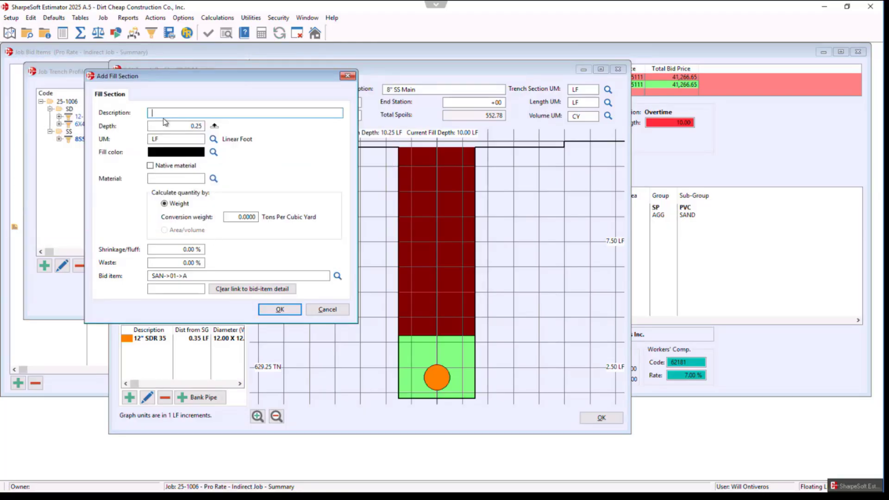
text(3/4 AC)
click(213, 179)
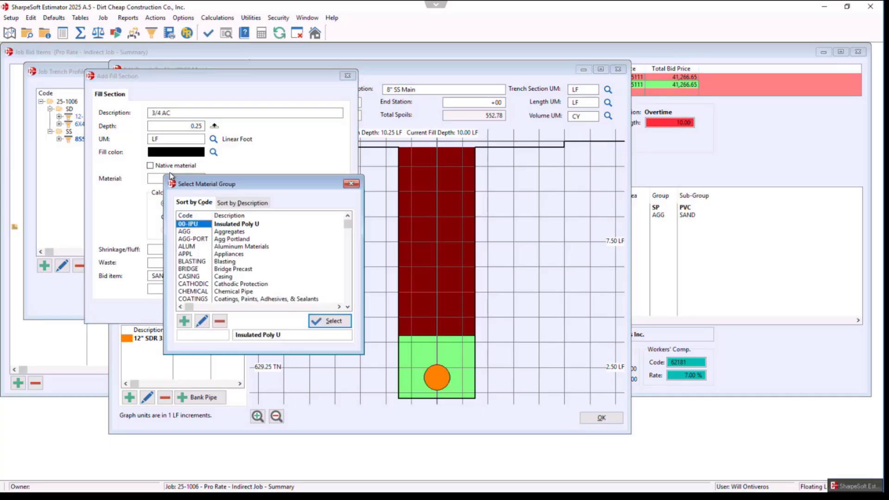
double_click(204, 232)
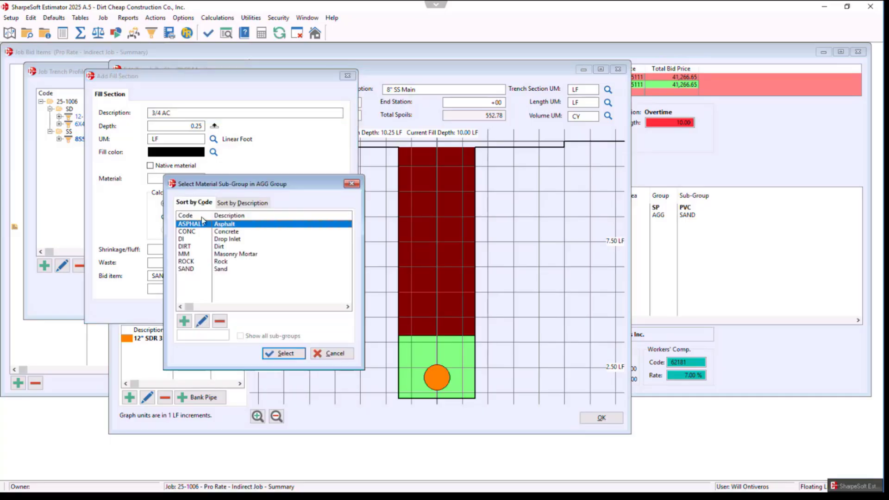
double_click(199, 225)
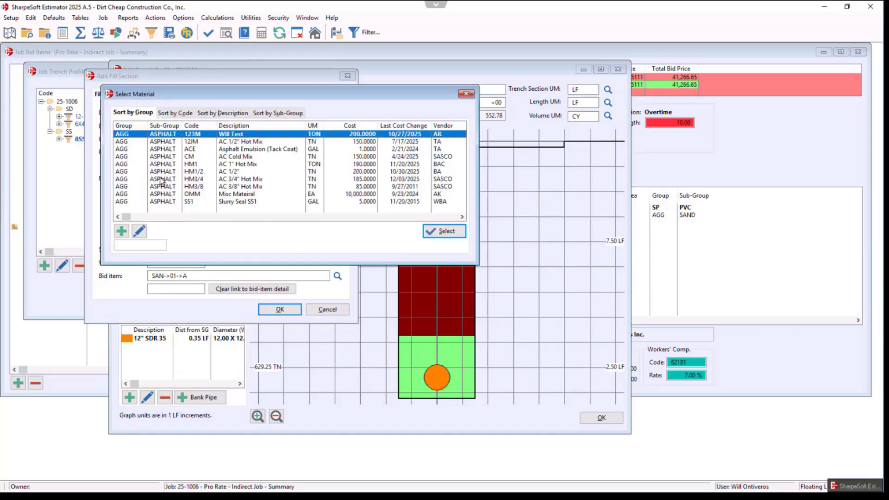
double_click(194, 179)
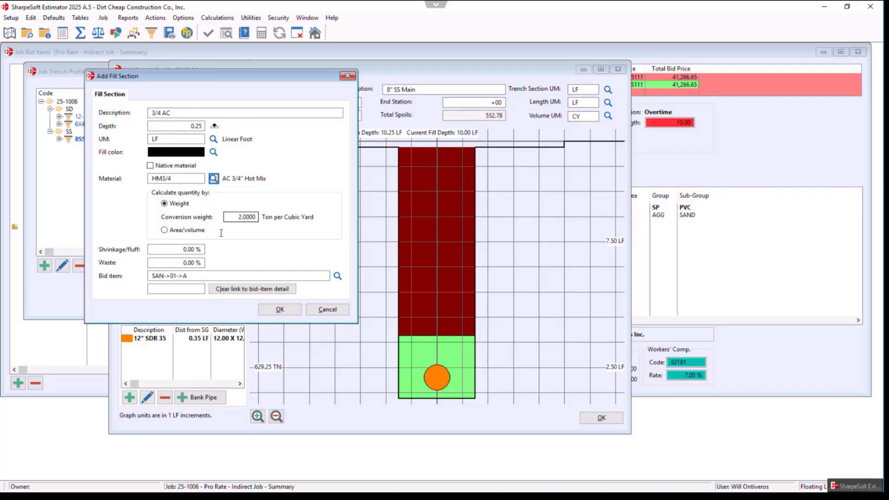
Step: Set the 3/4 AC fill section's shrinkage/fluff to 5% and its waste to 5%
click(184, 249)
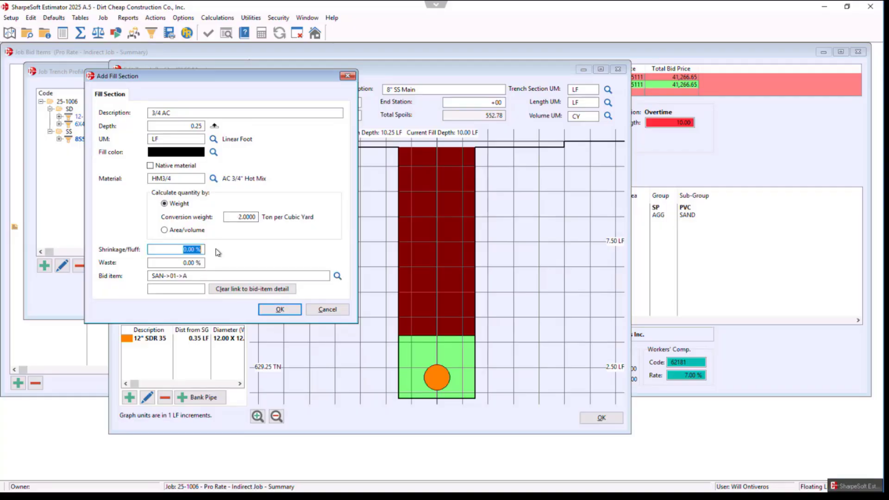
text(5)
click(193, 262)
text(5)
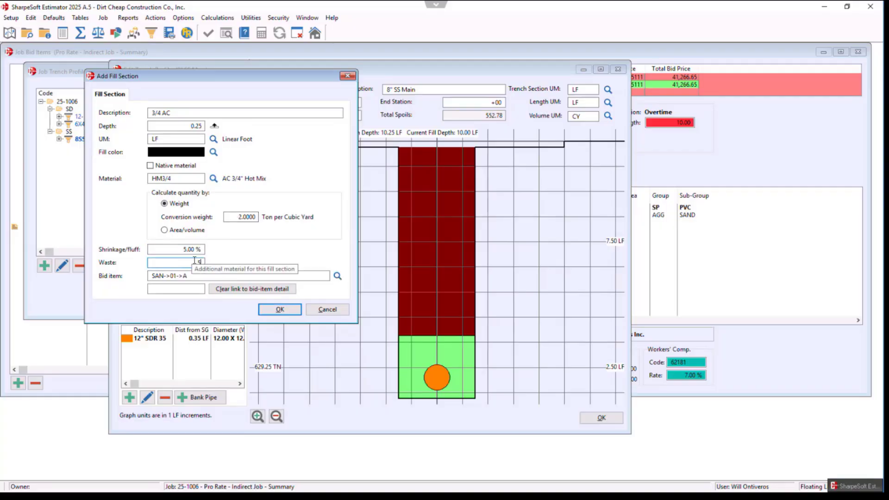
key(Tab)
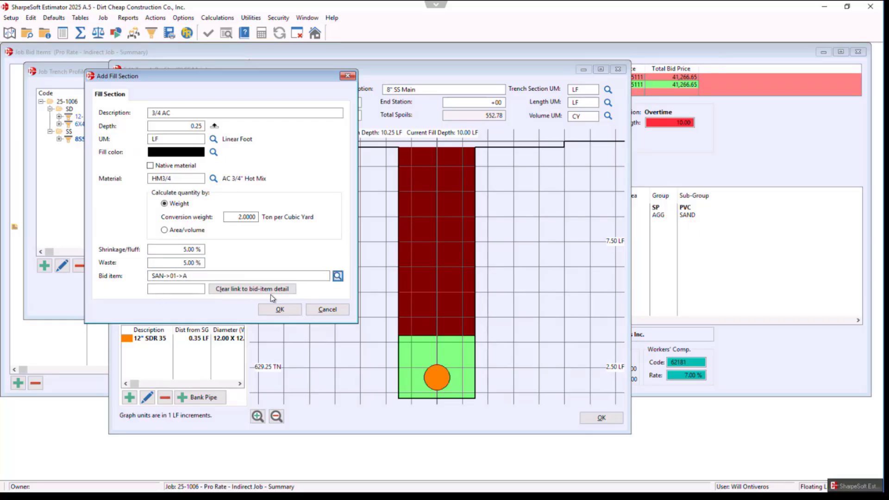
Step: Save the 3/4 AC fill section with the Default Vendor Code (DFC) price for its AC 3/4" Hot Mix material
click(280, 310)
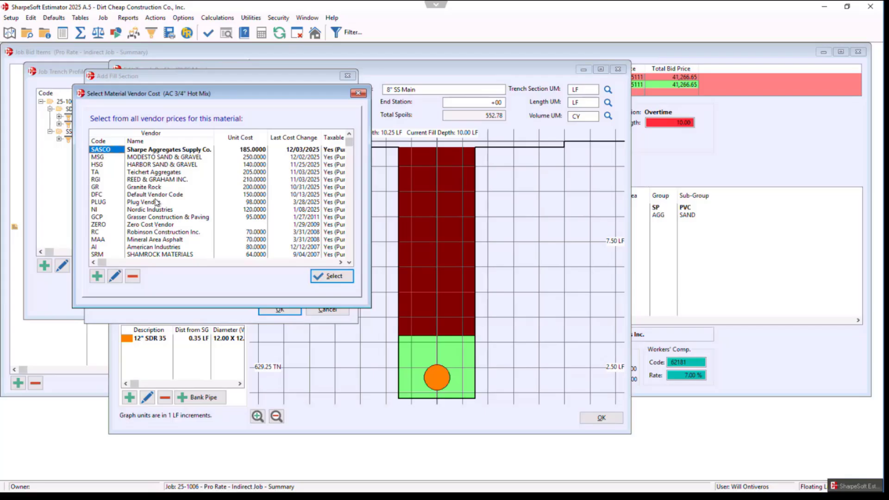
double_click(155, 199)
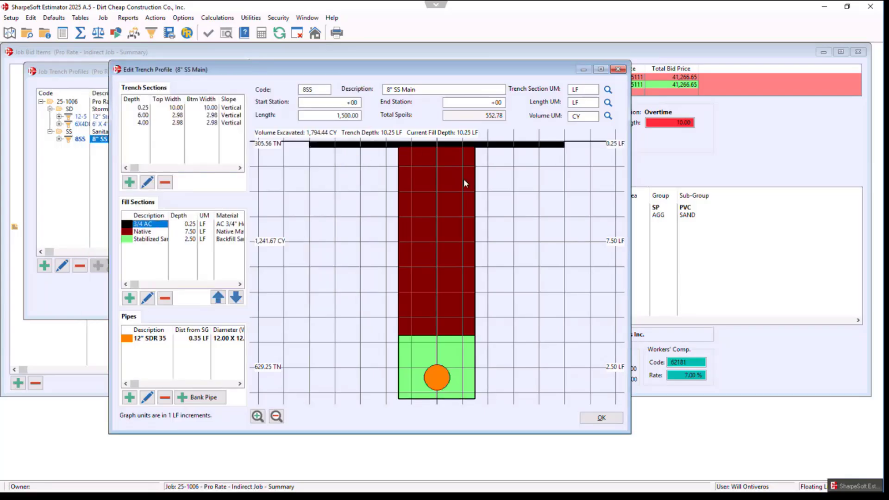
Step: Change the material of the profile's 12" SDR 35 pipe to 8SDR35
click(158, 340)
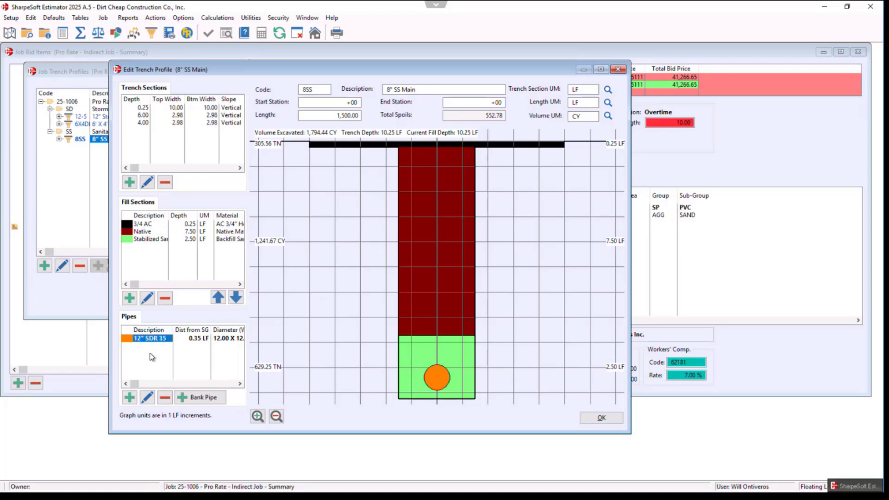
double_click(173, 357)
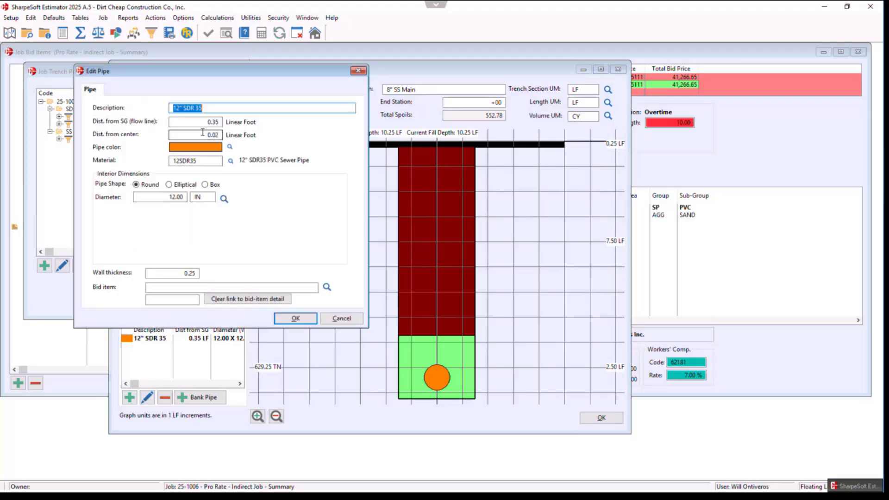
double_click(202, 161)
text(8)
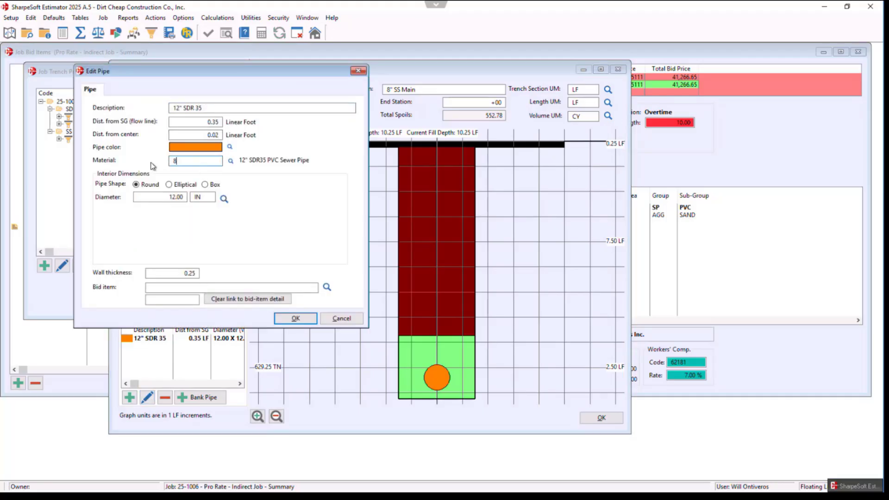
text(SDR35)
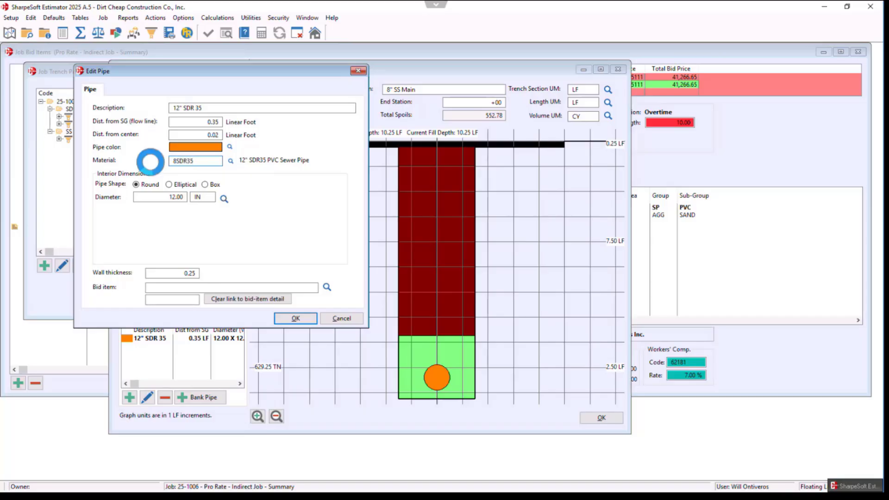
key(Tab)
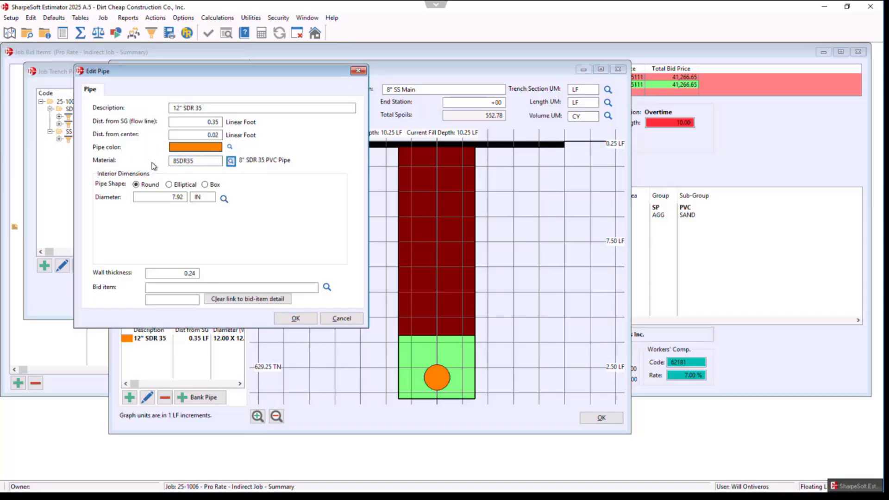
click(170, 200)
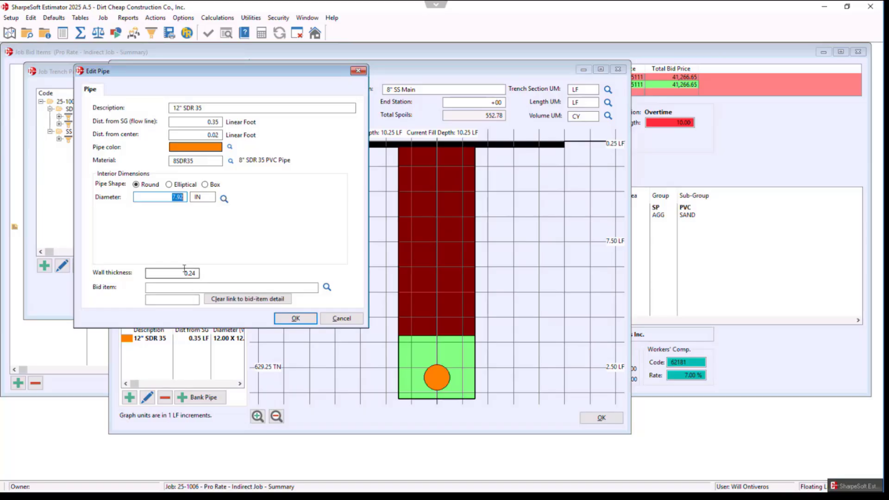
Step: Link the pipe to the Material sub-item of 12" Sewer Pipe To Place under Sanitary Sewer, using its existing 8SDR35 material
click(327, 288)
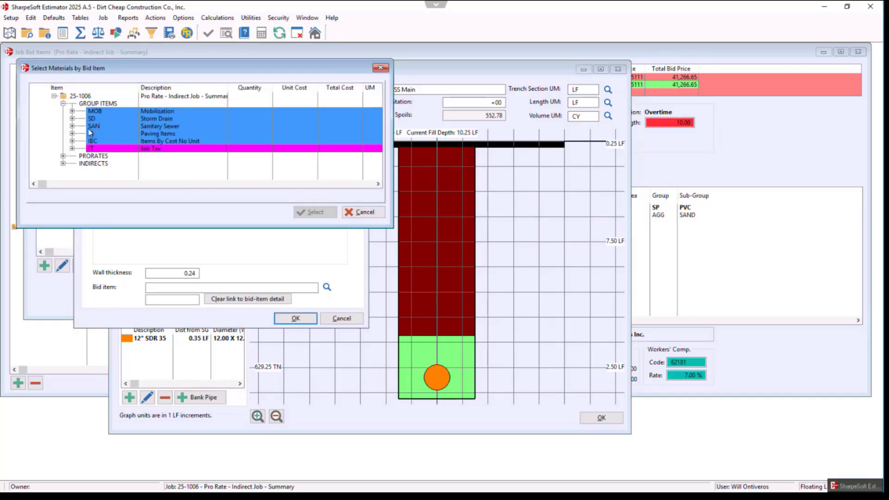
click(73, 126)
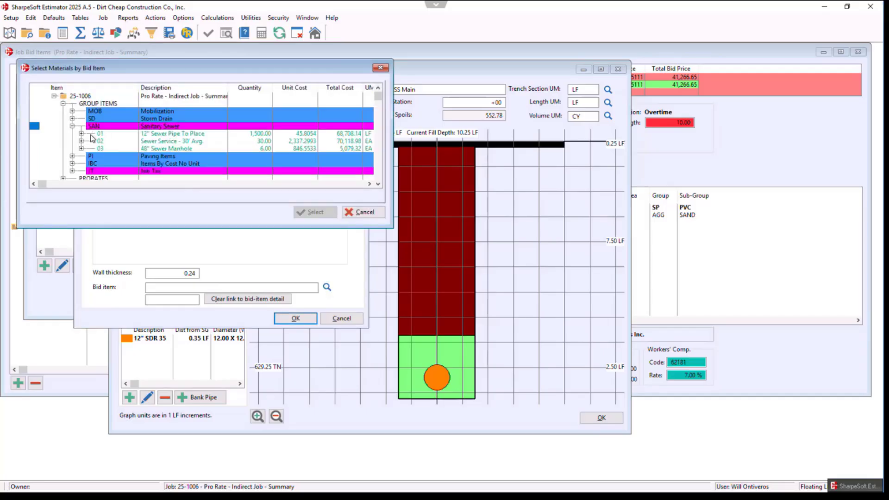
click(81, 133)
click(111, 140)
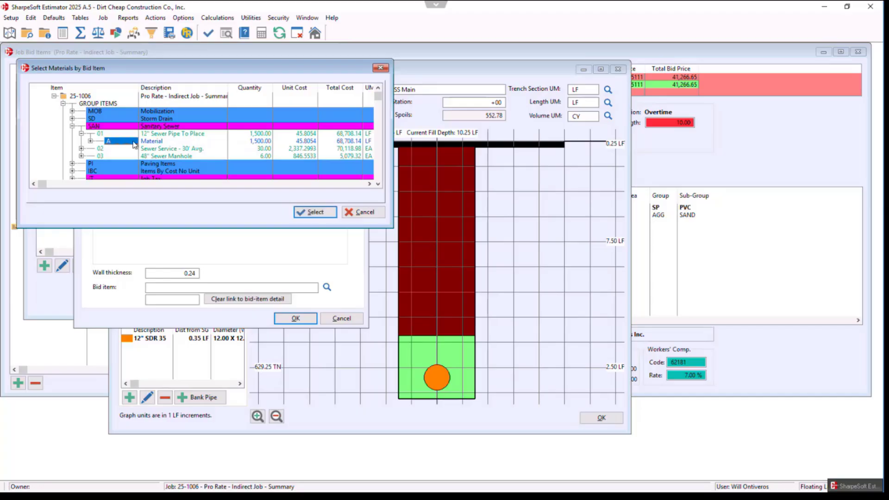
click(304, 210)
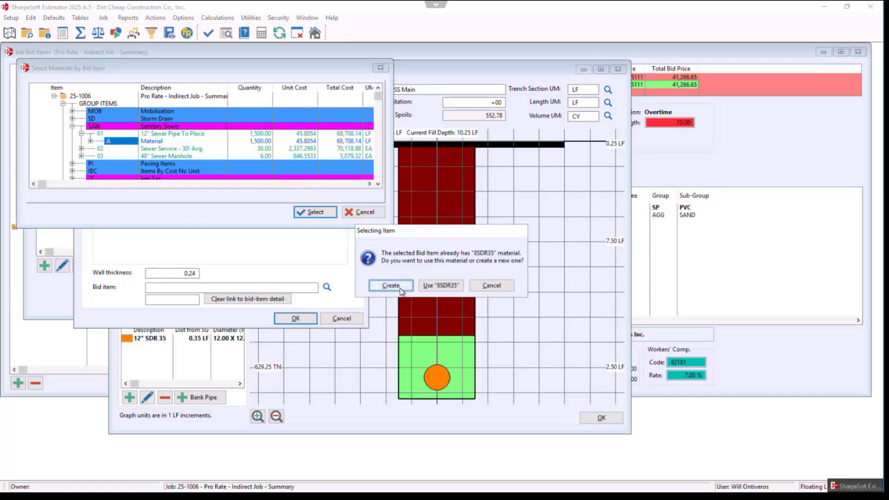
click(439, 286)
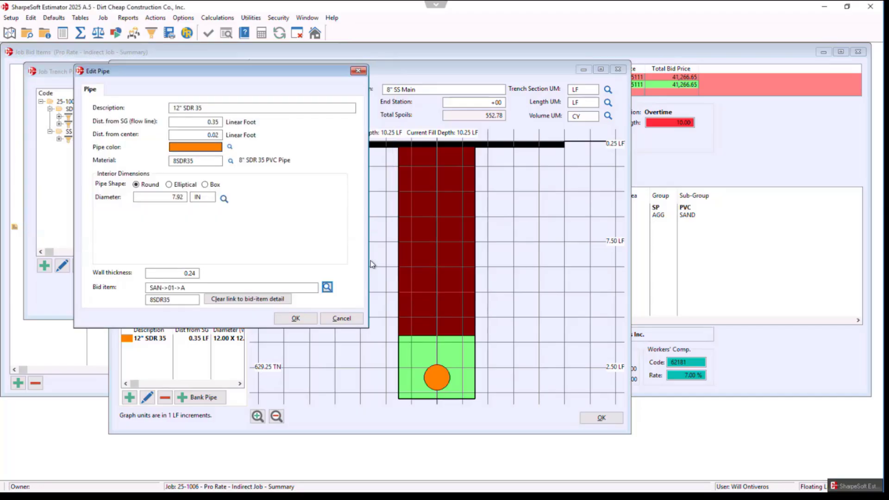
click(296, 319)
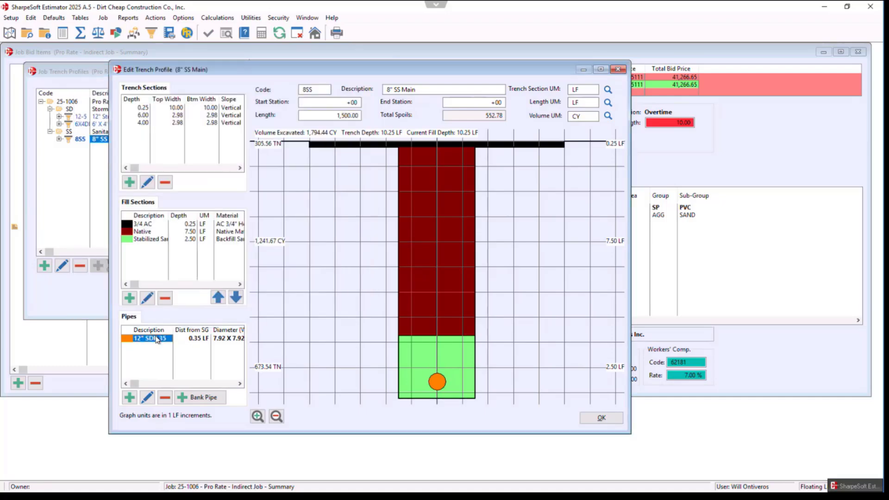
Step: Rename the pipe's description to 8" SDR 35
click(147, 397)
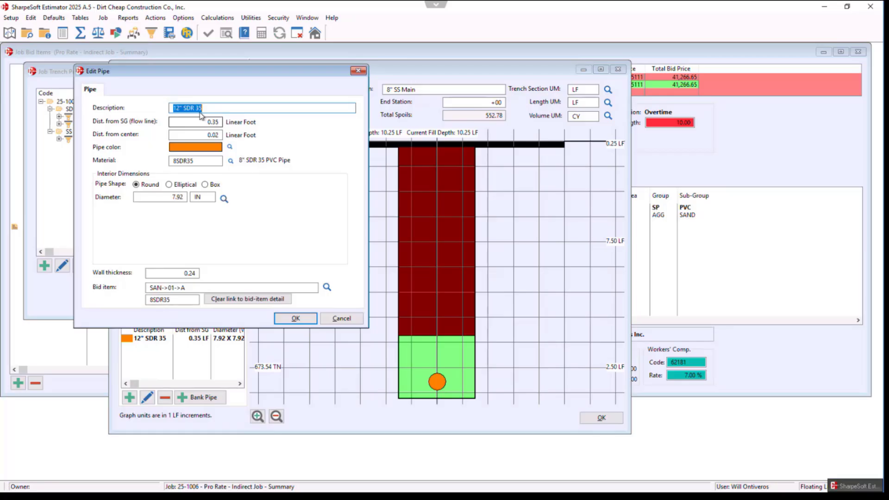
click(181, 109)
text(8)
click(296, 319)
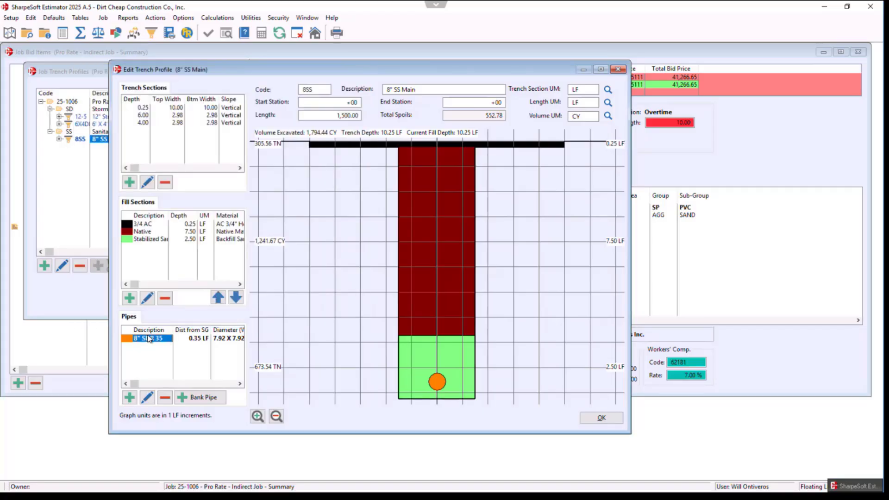
Step: Link the Stabilized Sand fill section to the BFS Backfill Sand record in the Material sub-item of 12" Sewer Pipe To Place
click(146, 240)
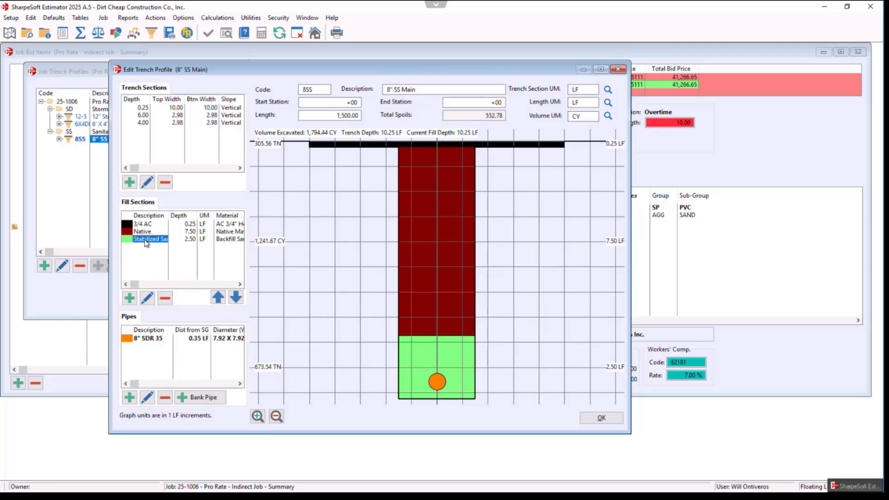
double_click(146, 240)
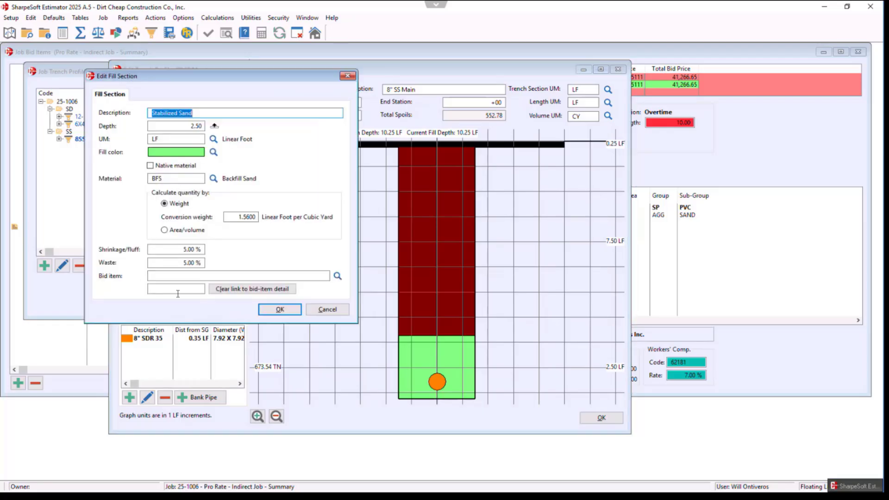
click(338, 276)
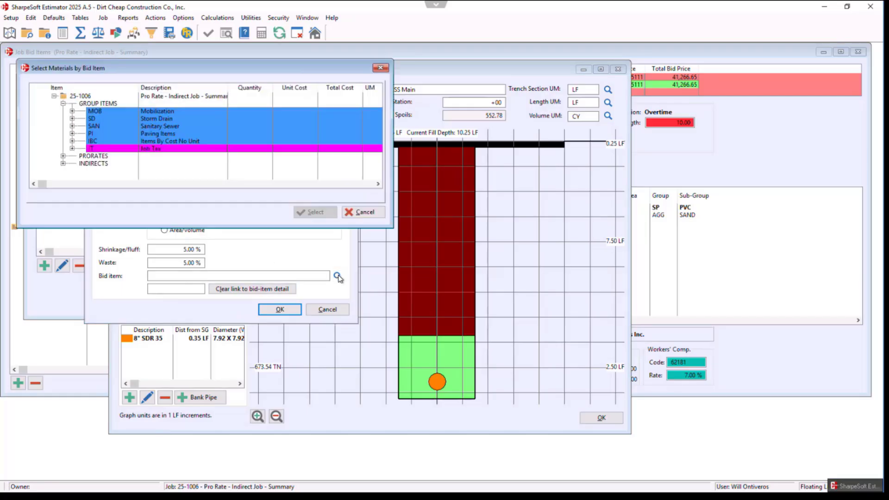
click(71, 126)
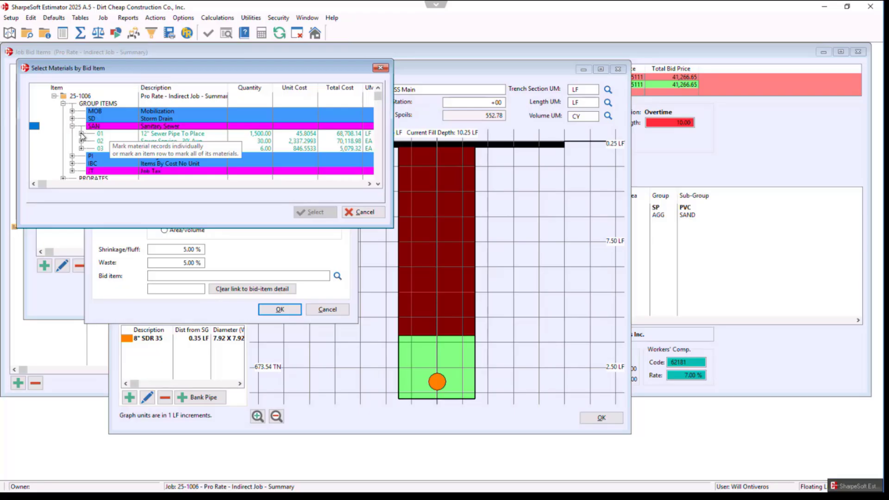
click(82, 134)
click(110, 141)
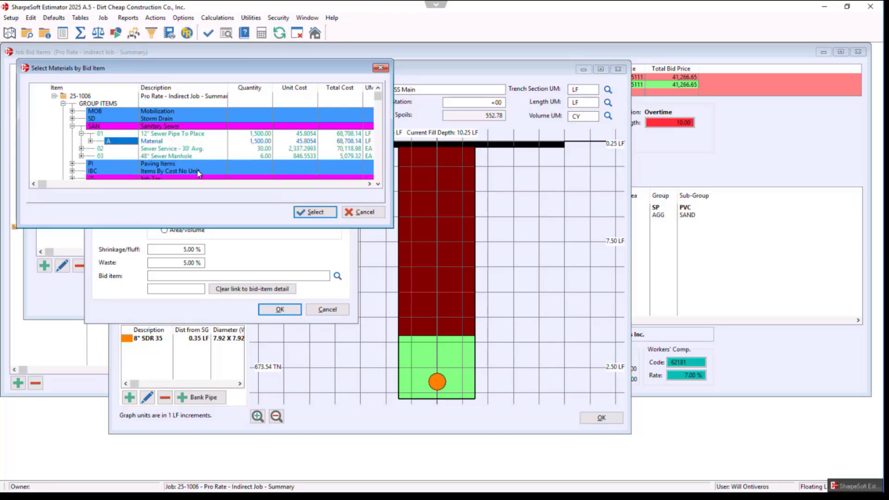
click(158, 141)
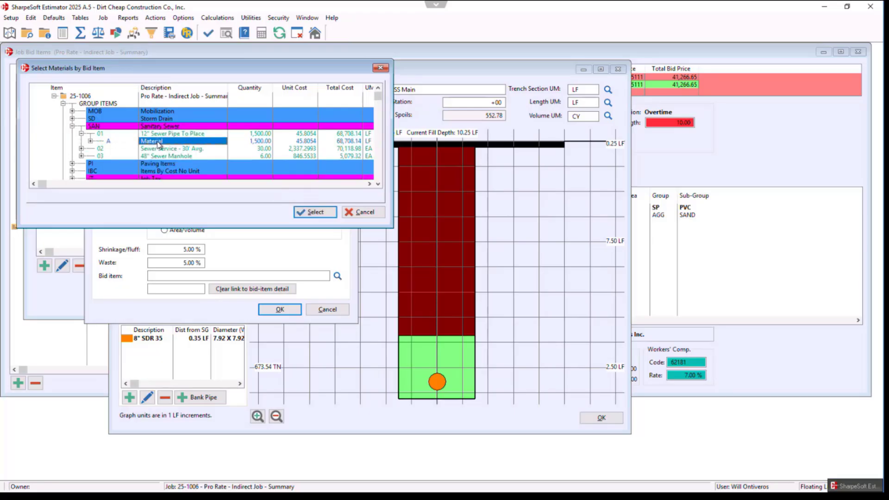
click(91, 142)
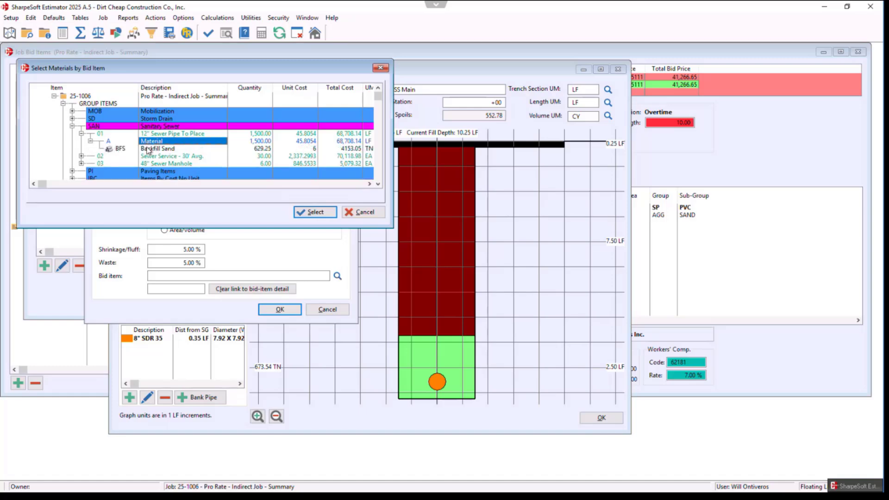
click(148, 150)
click(148, 150)
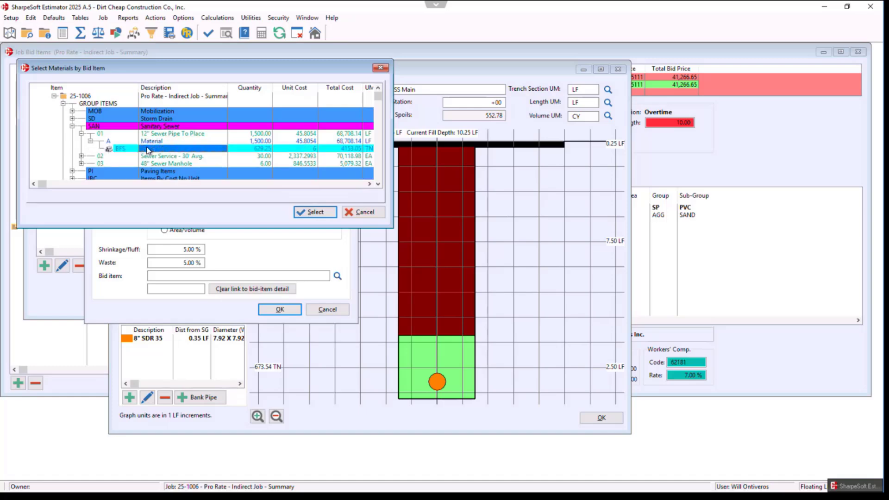
click(345, 214)
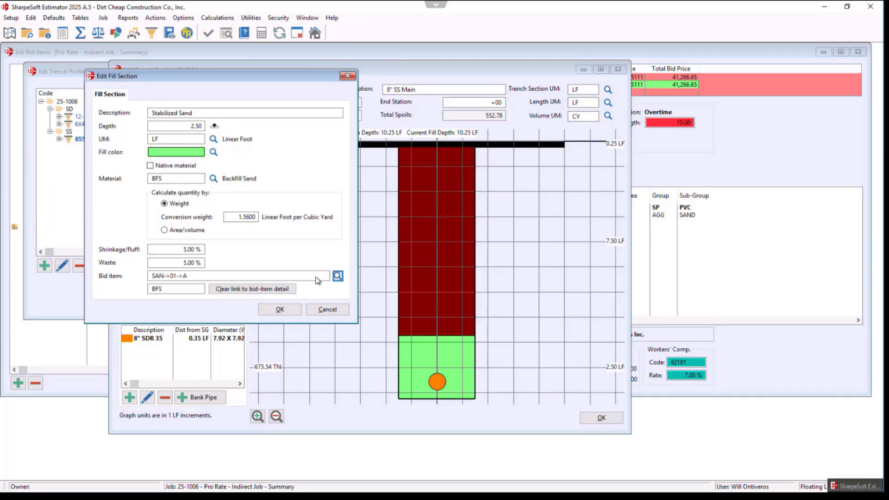
click(284, 310)
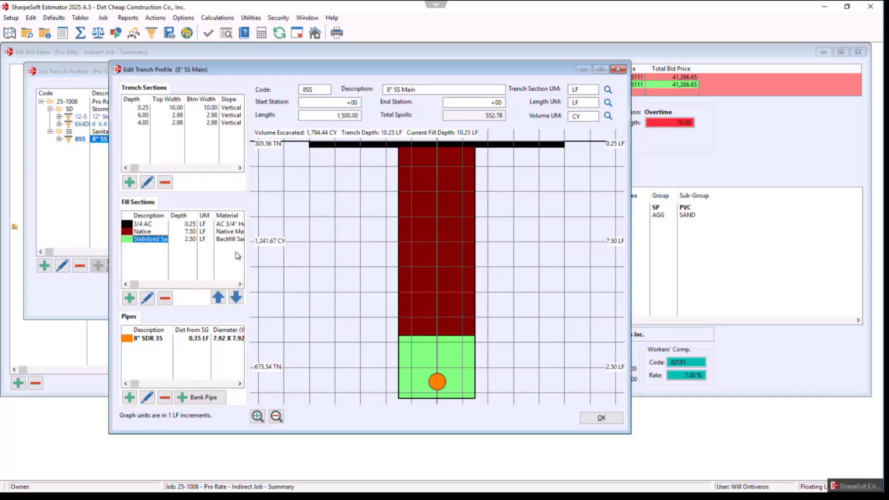
Step: Save the 8" SS Main profile, review the removed volume and spoils totals of all trench profiles, and return to the bid items
click(602, 418)
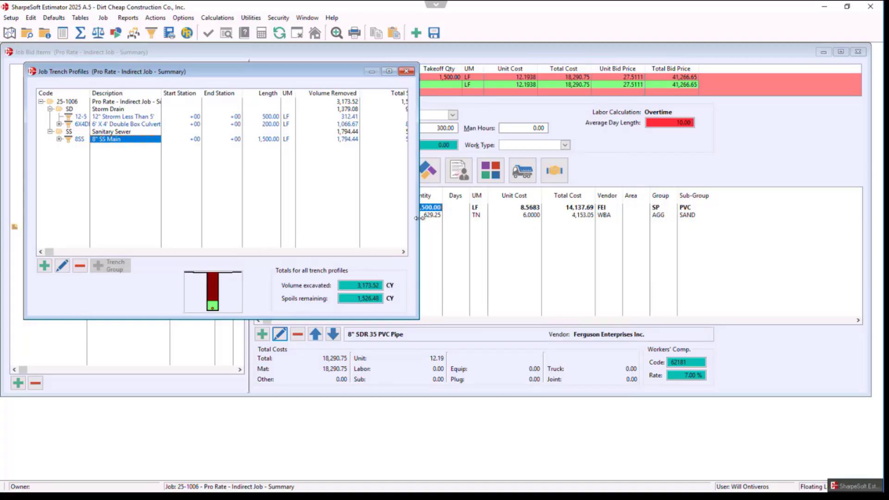
drag(420, 218, 511, 215)
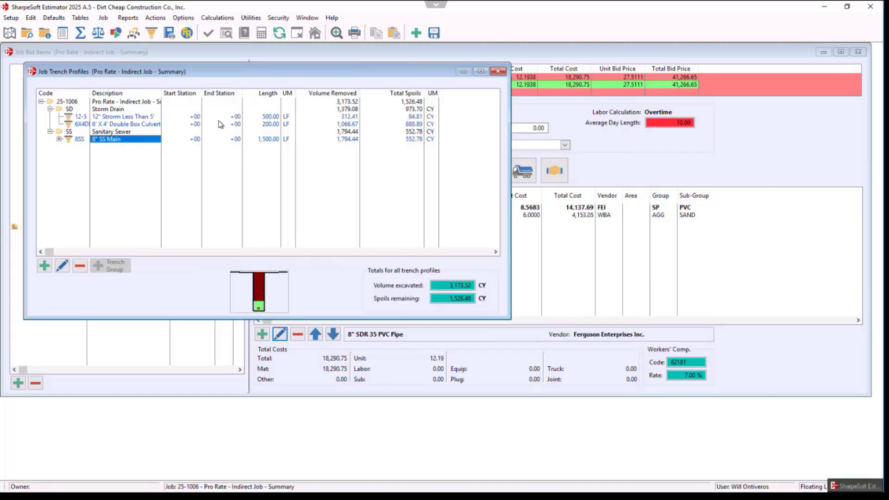
click(111, 109)
click(111, 101)
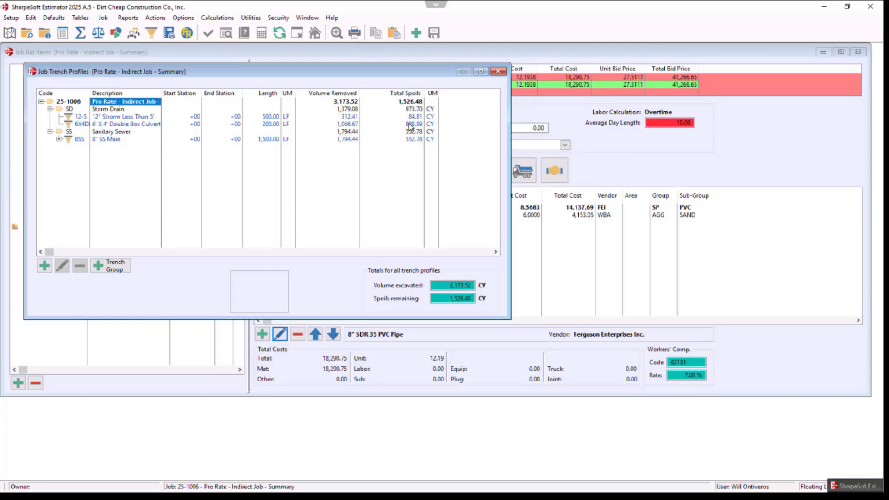
click(498, 72)
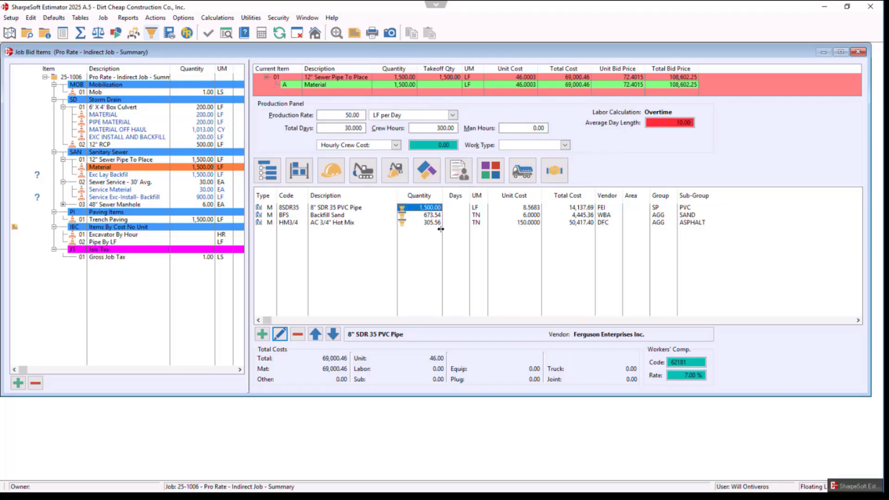
Step: Relink the 3/4 AC fill section of the 8" SS Main profile to Trench Paving under Paving Items, using the job's Default Vendor Code price
click(403, 225)
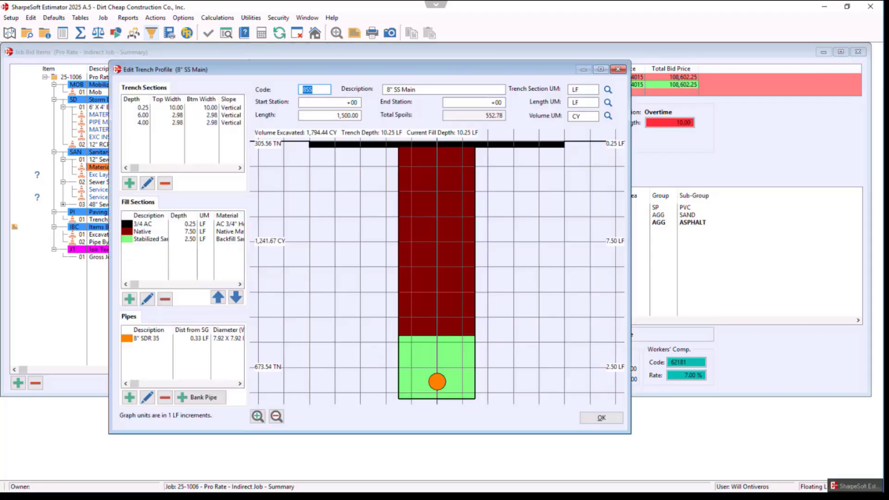
double_click(149, 226)
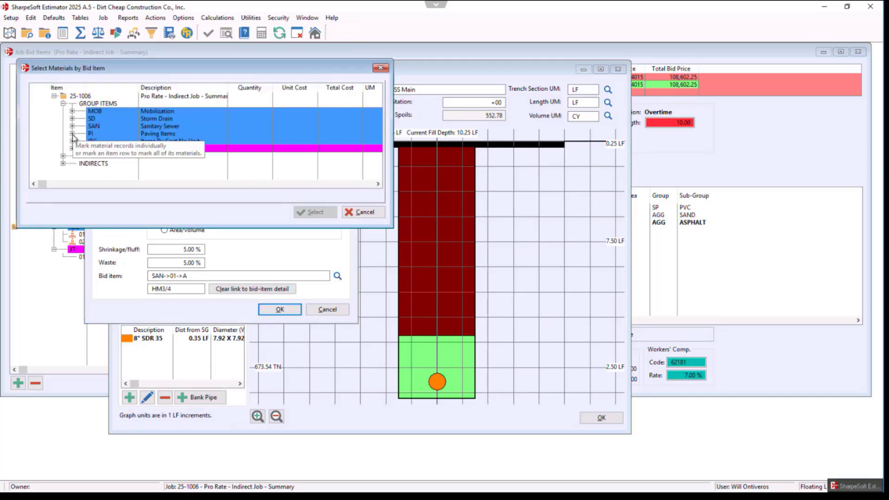
click(72, 133)
click(104, 141)
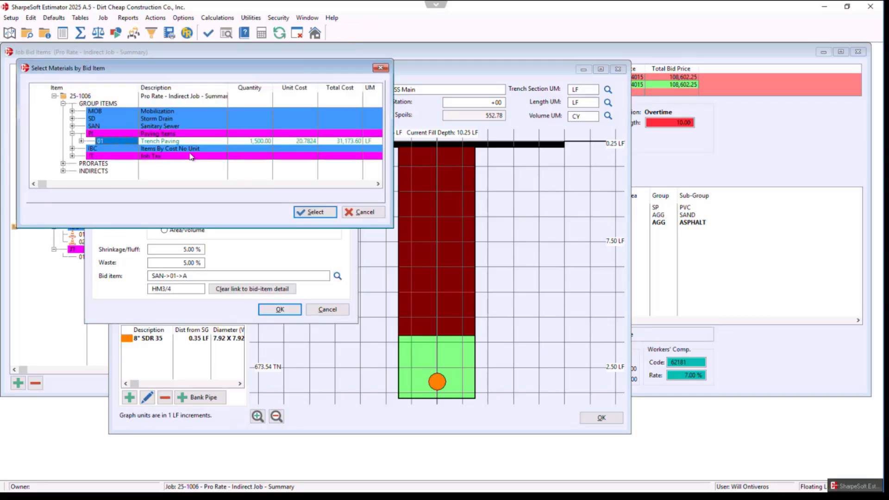
click(309, 215)
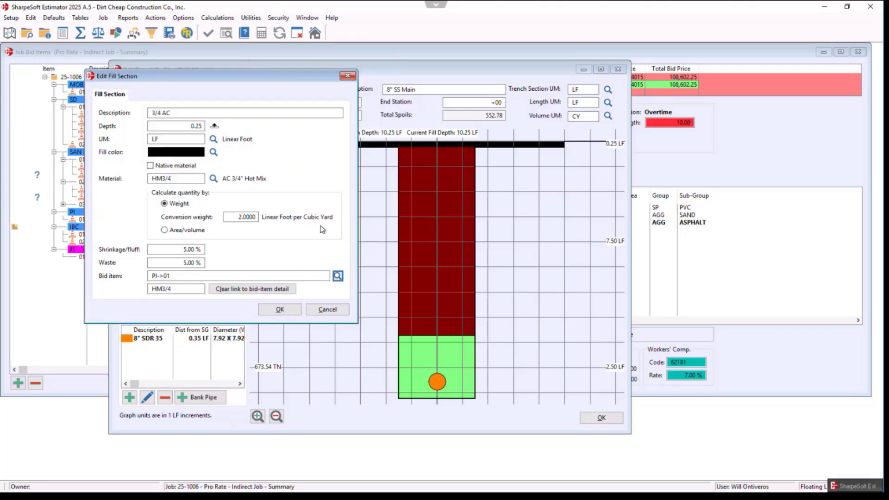
click(281, 310)
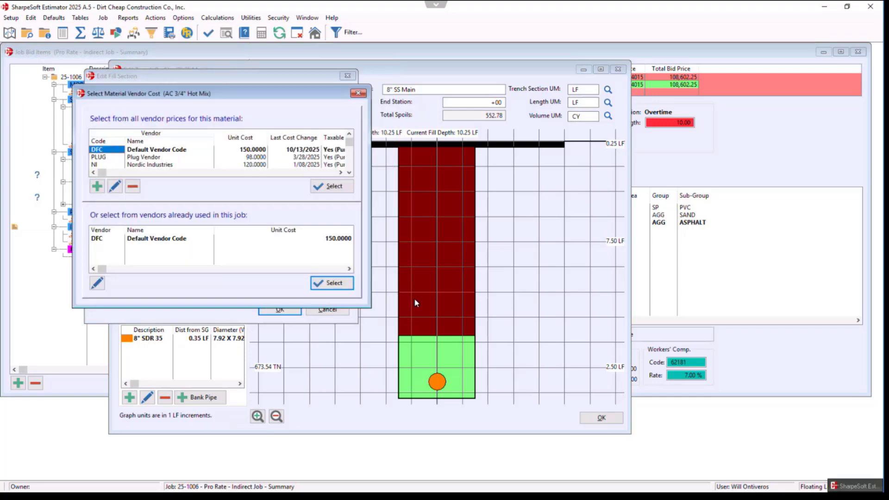
click(333, 284)
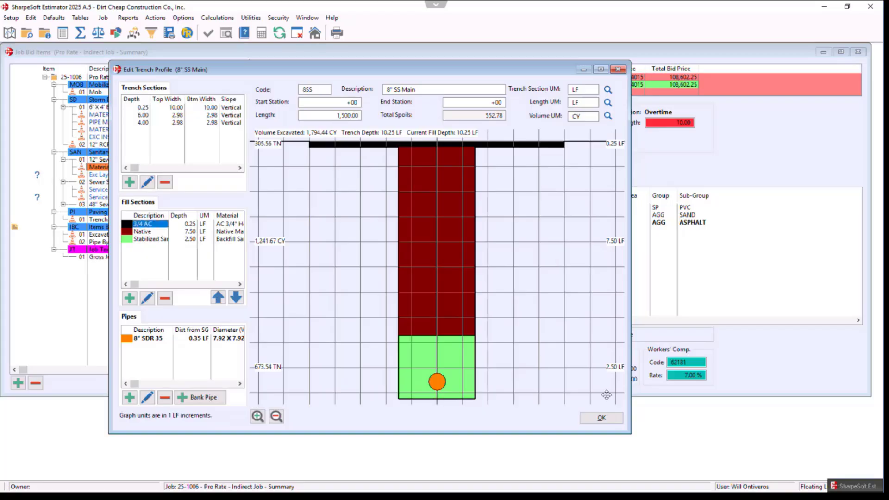
click(604, 418)
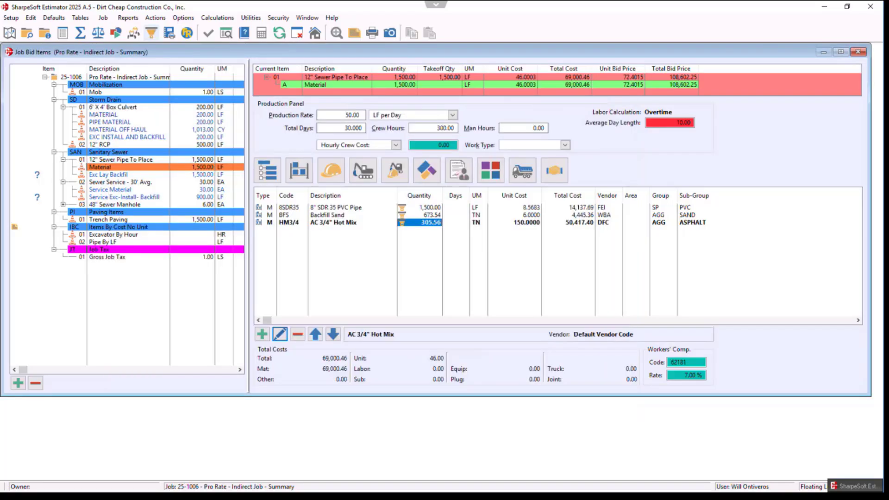
Step: Check the AC 3/4" Hot Mix quantity in the sewer Material sub-item and in Trench Paving, and return to the job's full bid item list
click(421, 222)
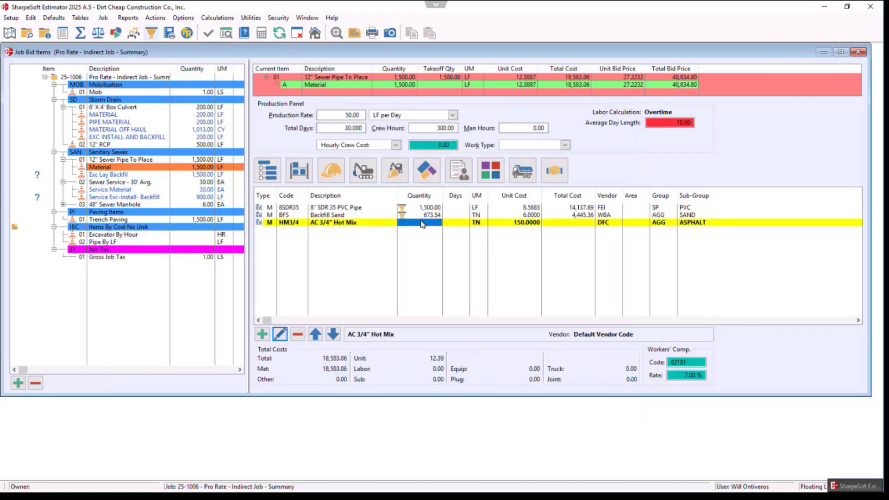
key(Escape)
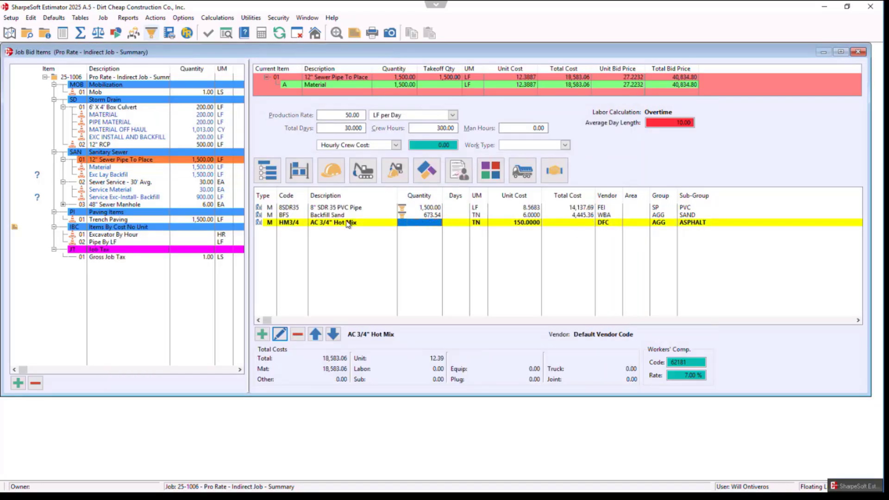
key(Escape)
key(Escape)
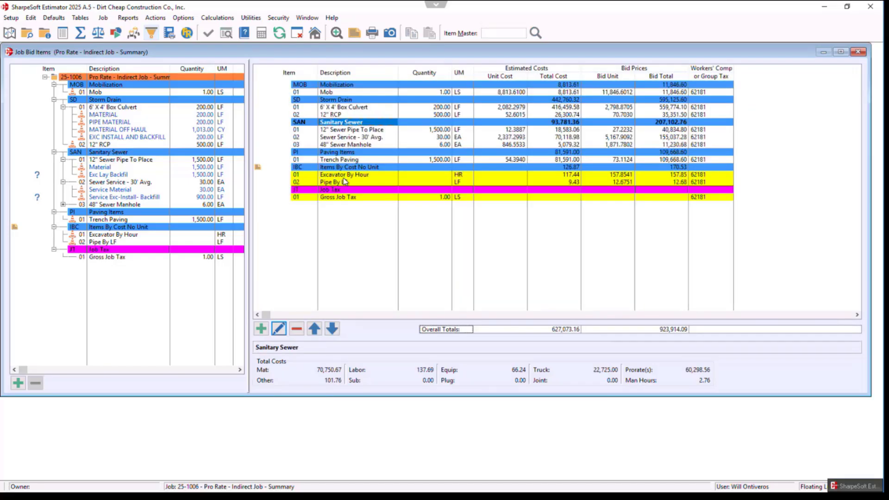
double_click(337, 159)
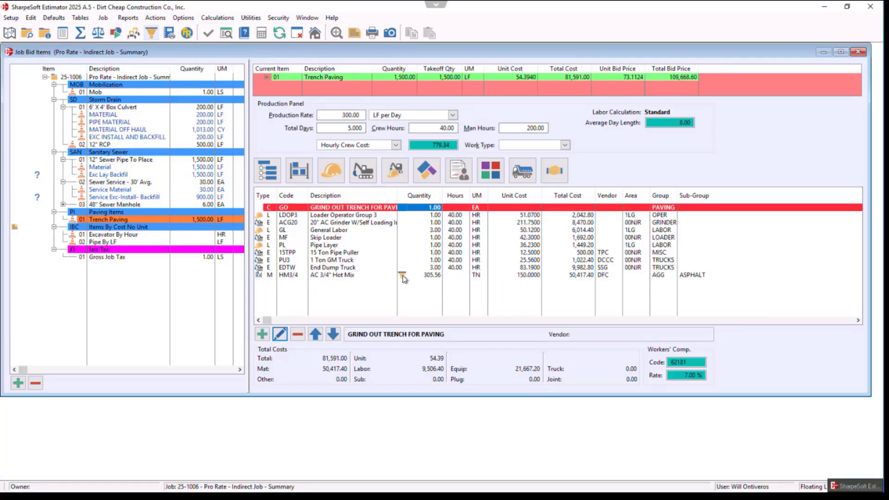
mouse_move(403, 278)
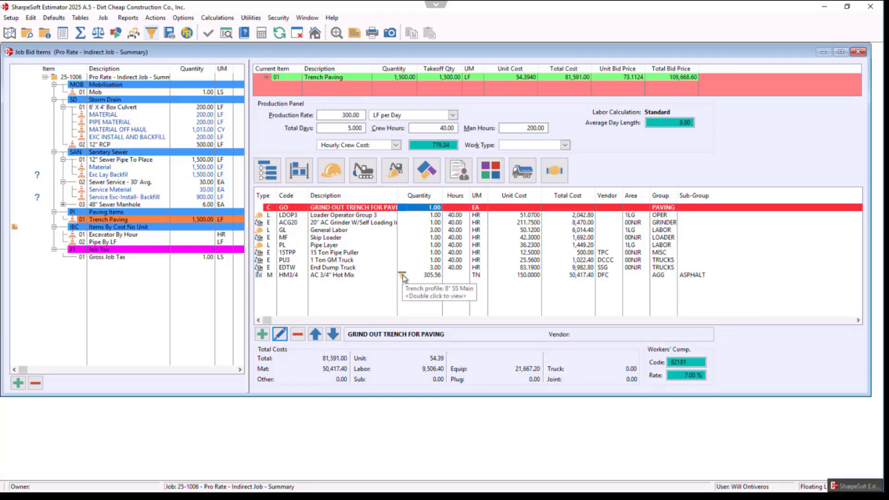
key(Escape)
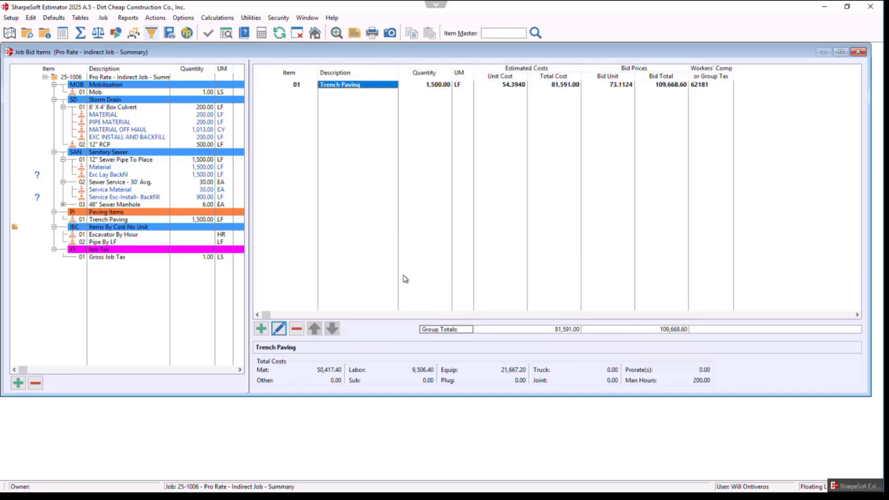
key(Escape)
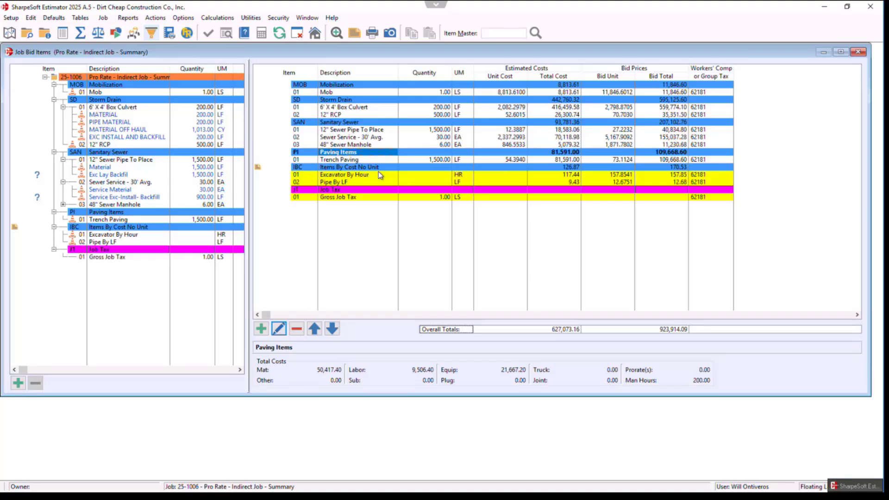
Step: Open the Service Material sub-item of Sewer Service - 30' Avg. to view its material records
click(351, 138)
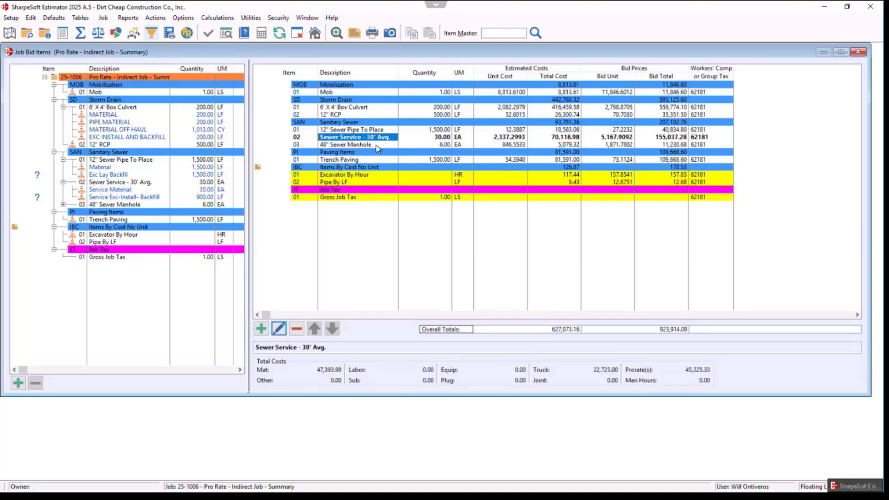
double_click(352, 138)
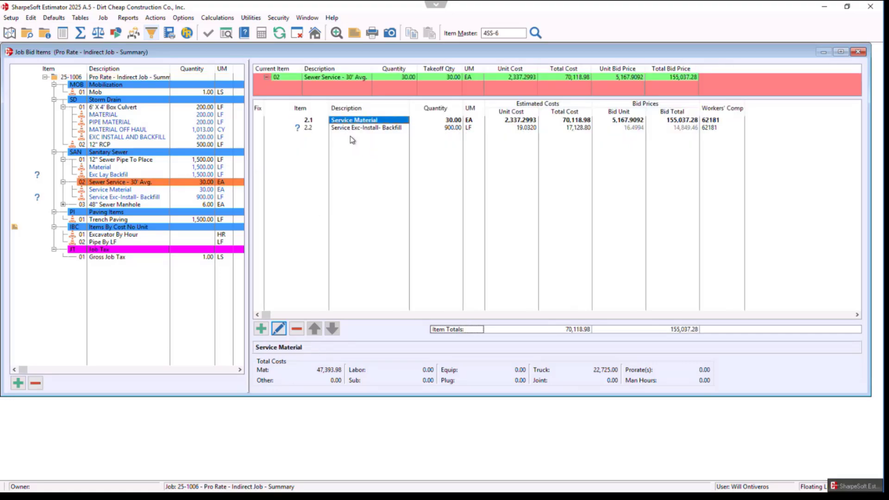
double_click(357, 121)
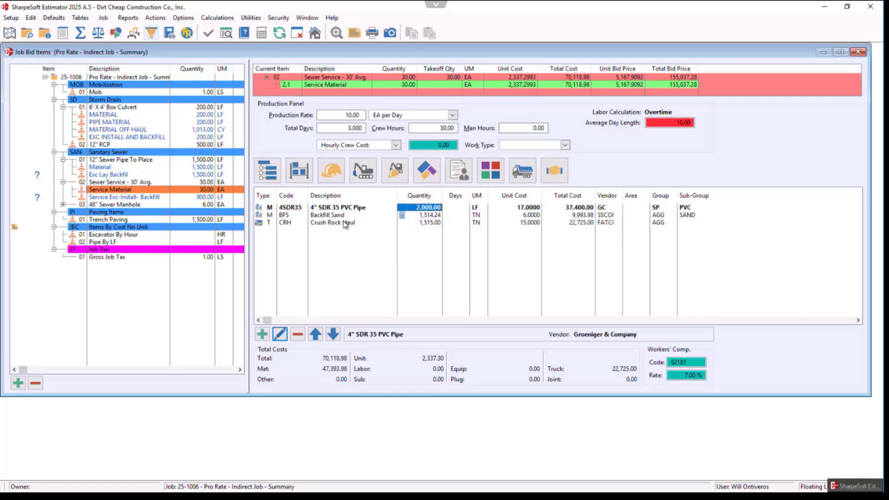
Step: Insert a new trench in the Sanitary Sewer trench group with code 4SS and description 4" Sewer Service
click(152, 33)
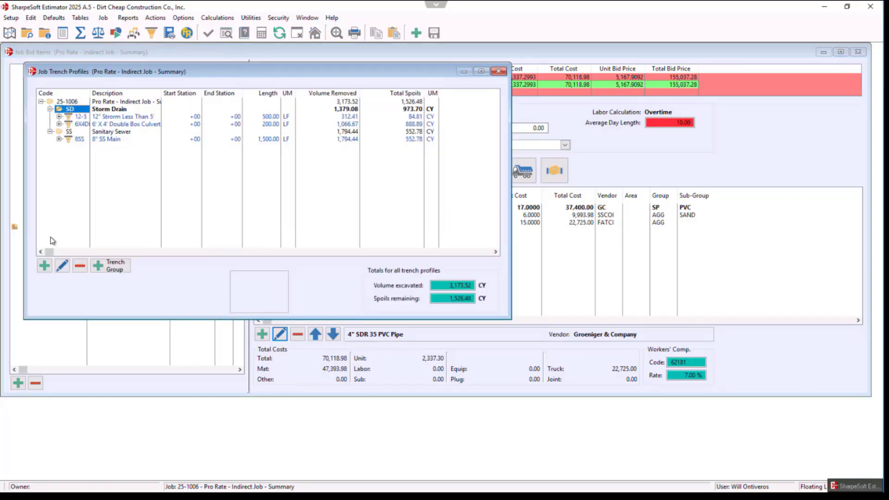
click(68, 133)
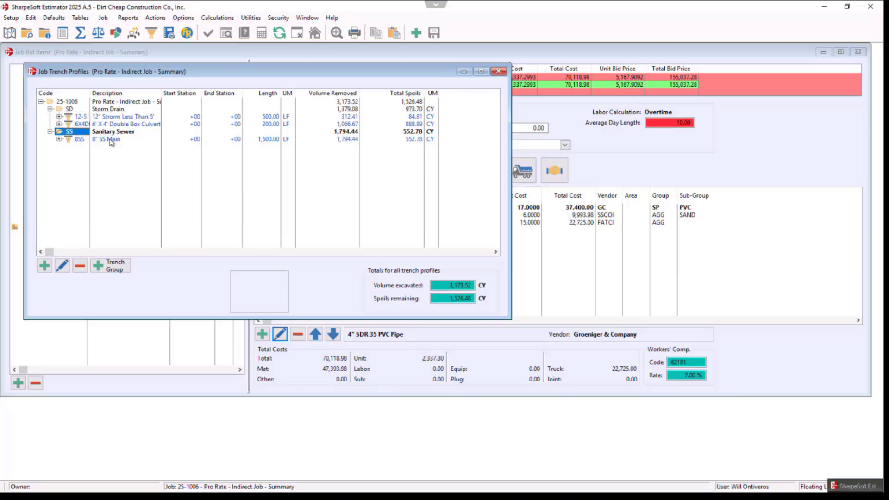
click(43, 266)
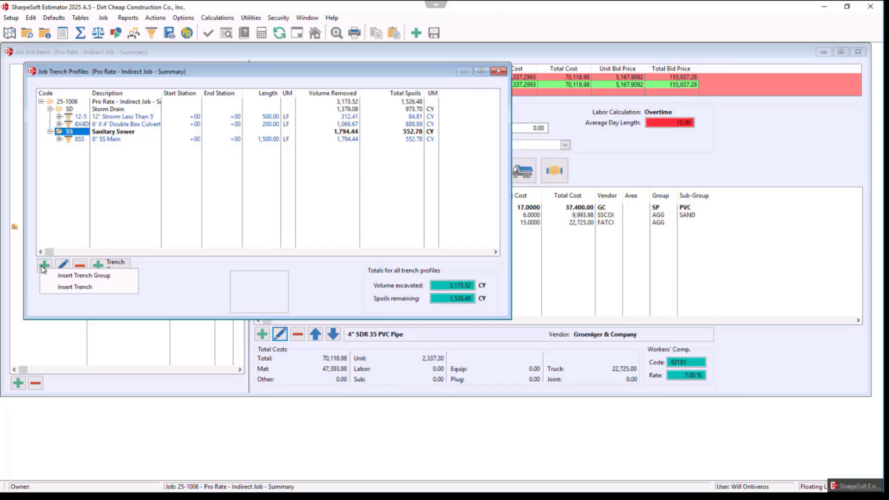
click(68, 288)
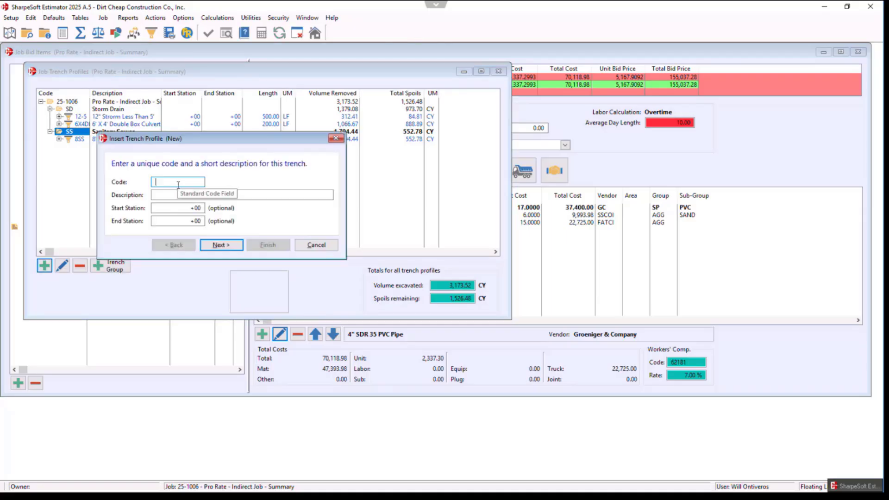
text(4SS)
key(Tab)
text(4" )
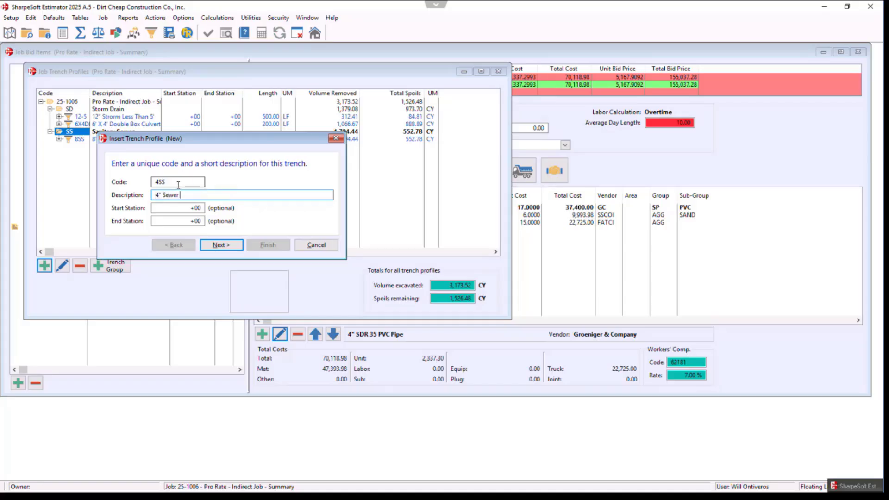
text(Sewer Service)
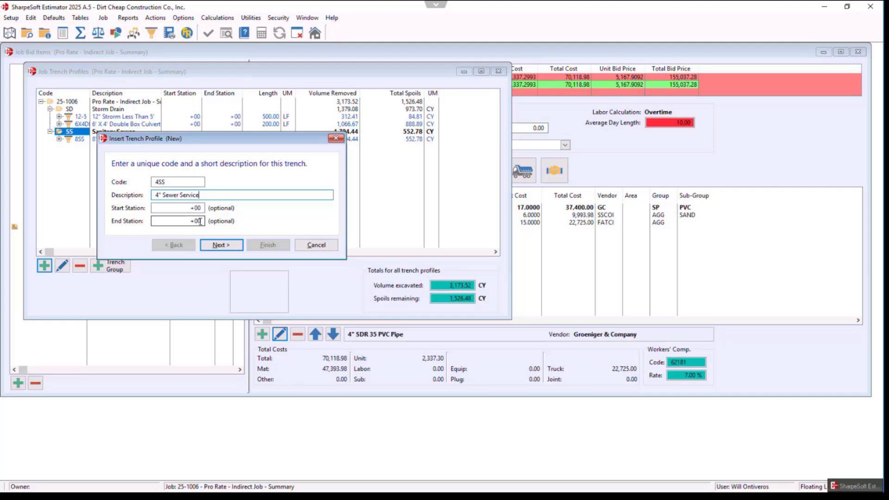
click(219, 244)
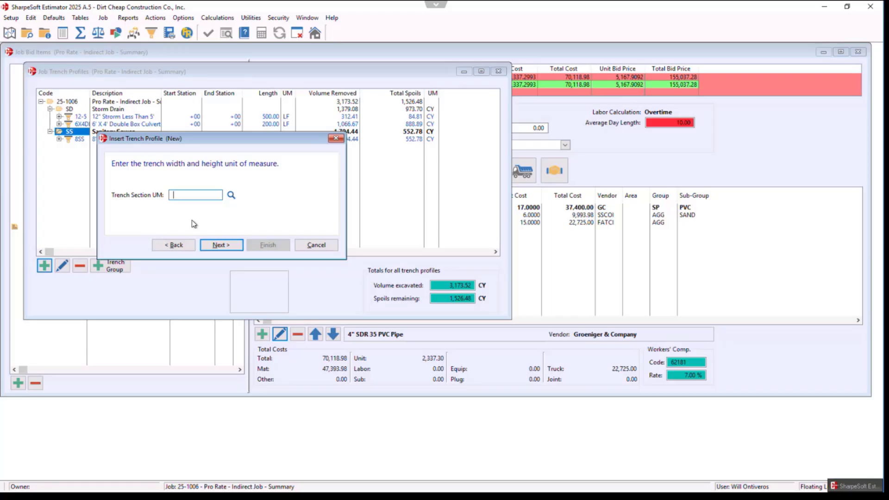
Step: Set the new trench's section unit to LF, its length to 900 LF and its volume unit to CY, and finish creating it
text(LF)
click(231, 245)
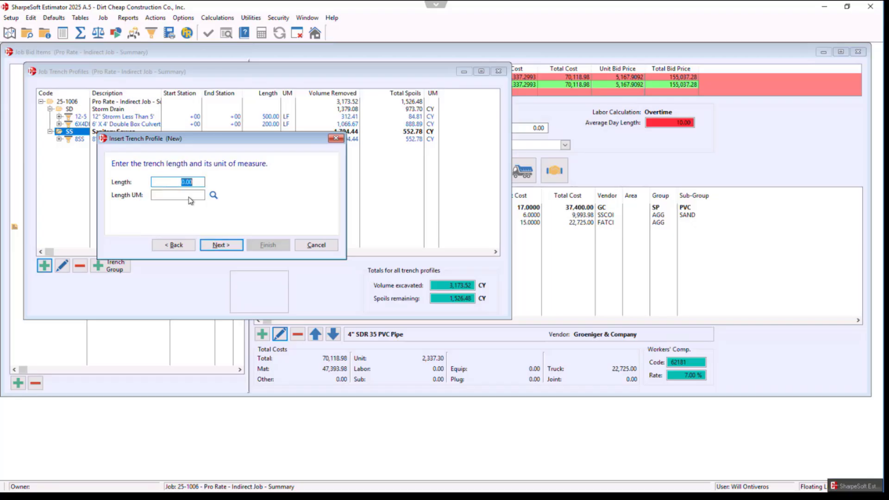
text(800)
key(Tab)
text(LF)
click(221, 247)
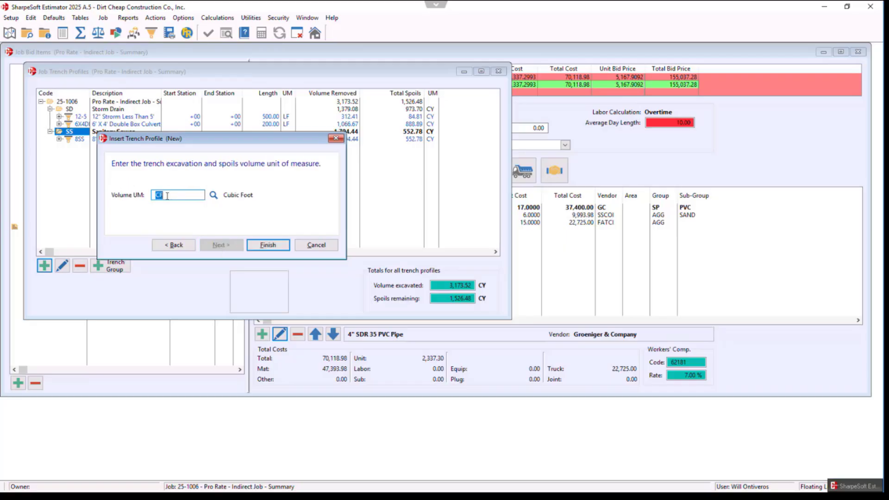
text(CY)
click(279, 244)
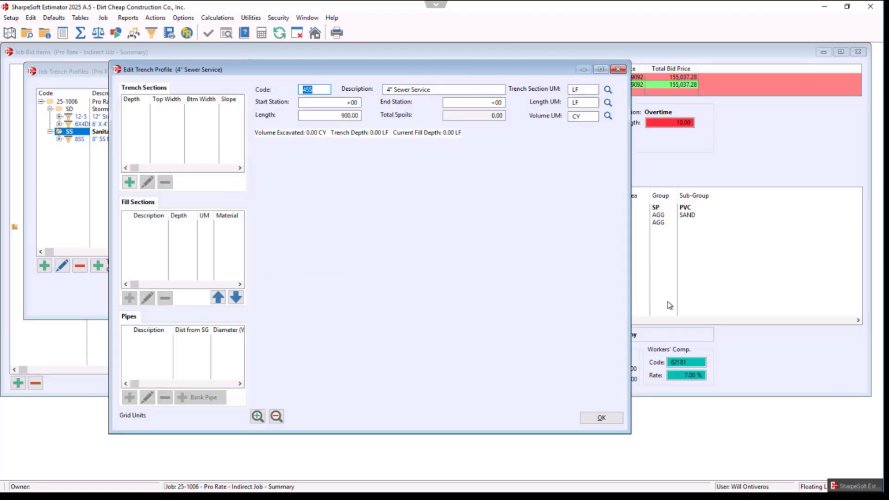
Step: Add a vertical trench section 4 LF deep with top and bottom widths of 2.5 LF to the 4" Sewer Service profile
click(148, 184)
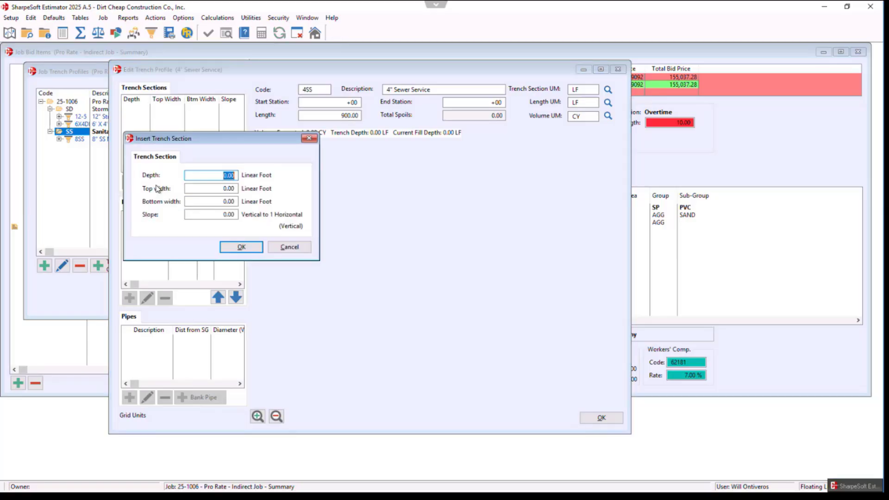
text(4)
key(Tab)
text(2.5)
key(Tab)
text(2.5)
key(Tab)
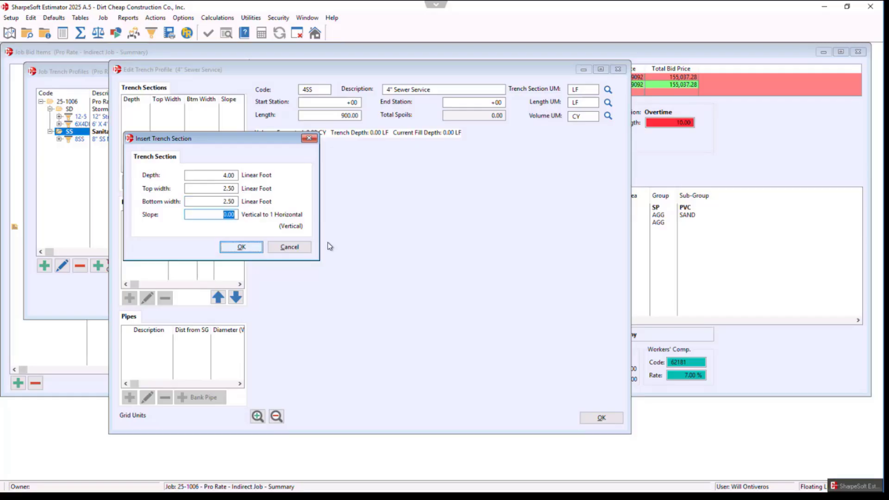
key(Return)
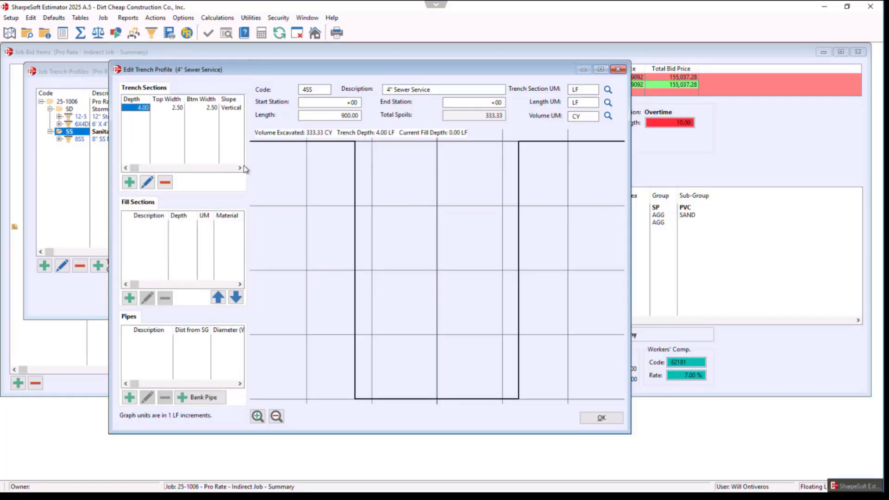
Step: Add a second trench section 4 LF deep with a 1:1 slope above the vertical one, and compare both sections in the profile
click(129, 183)
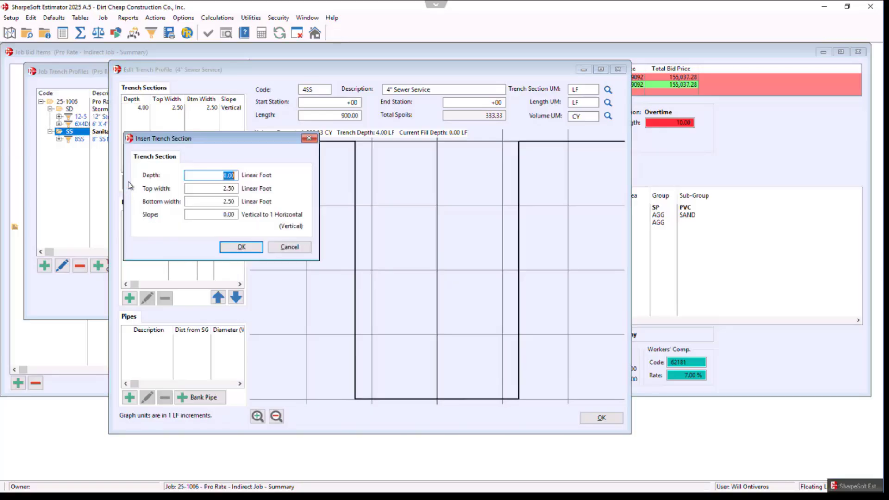
text(4)
key(Tab)
key(Tab)
key(Tab)
text(1)
key(Tab)
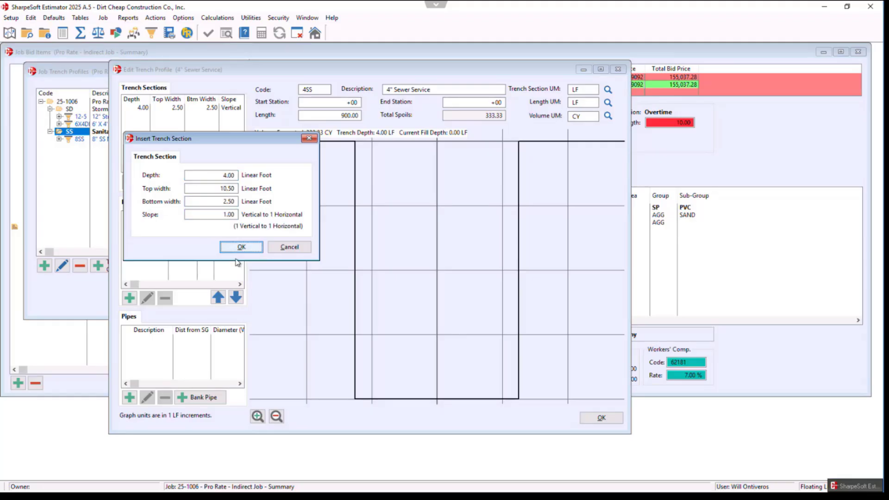
click(241, 247)
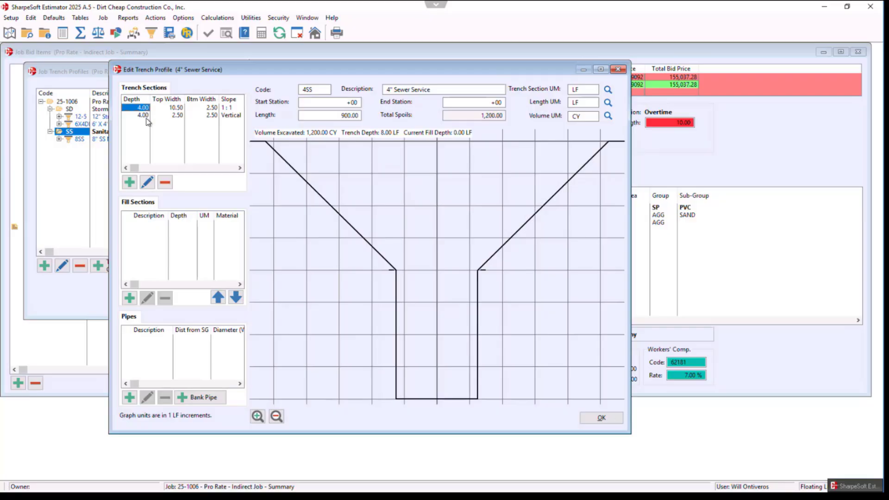
click(146, 116)
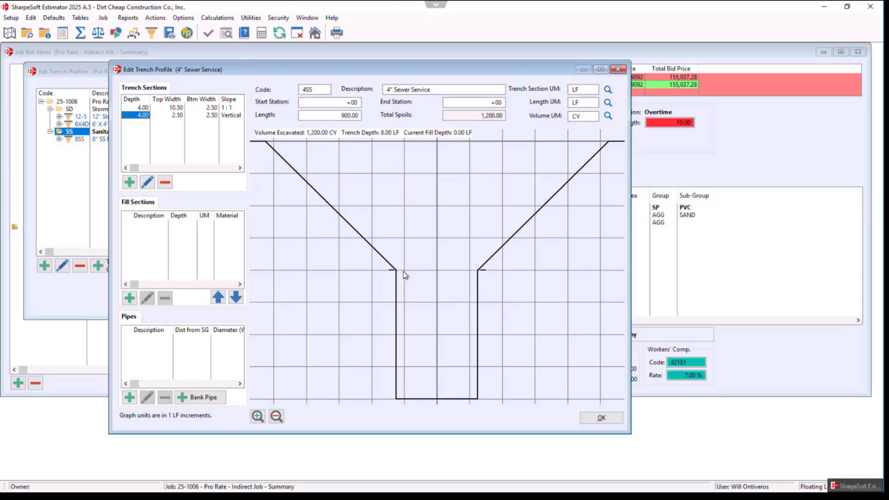
click(143, 109)
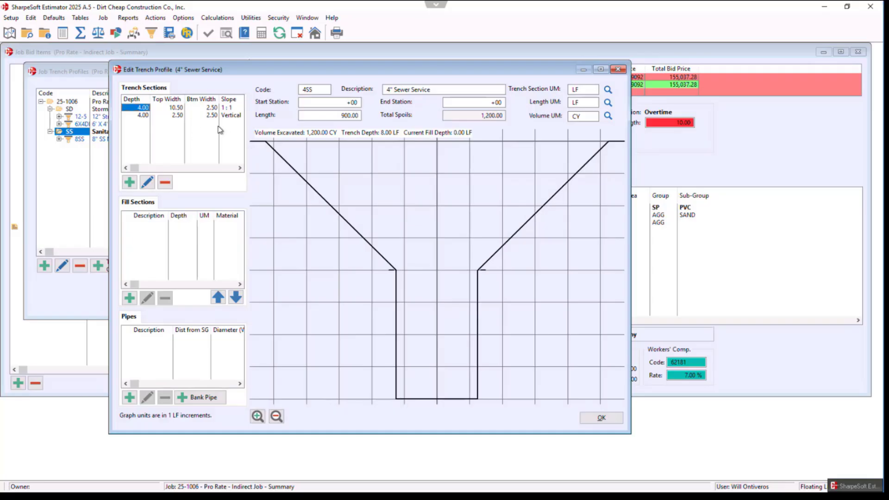
Step: Close the 4" Sewer Service profile and the trench list to check the material codes in the Service Material bid item
drag(453, 69, 337, 59)
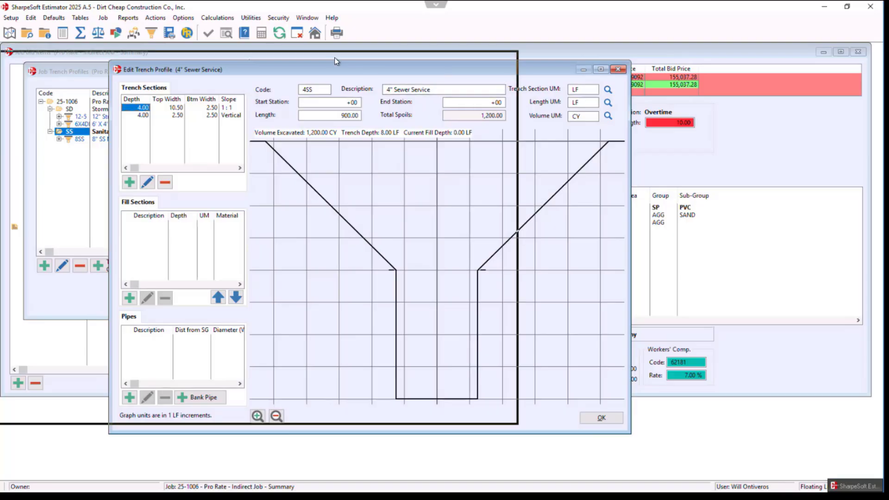
drag(428, 61, 756, 254)
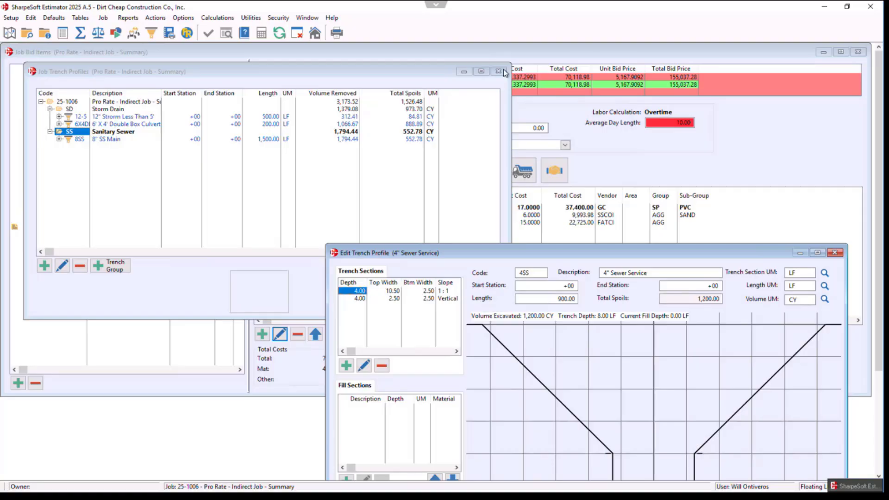
drag(729, 249, 519, 101)
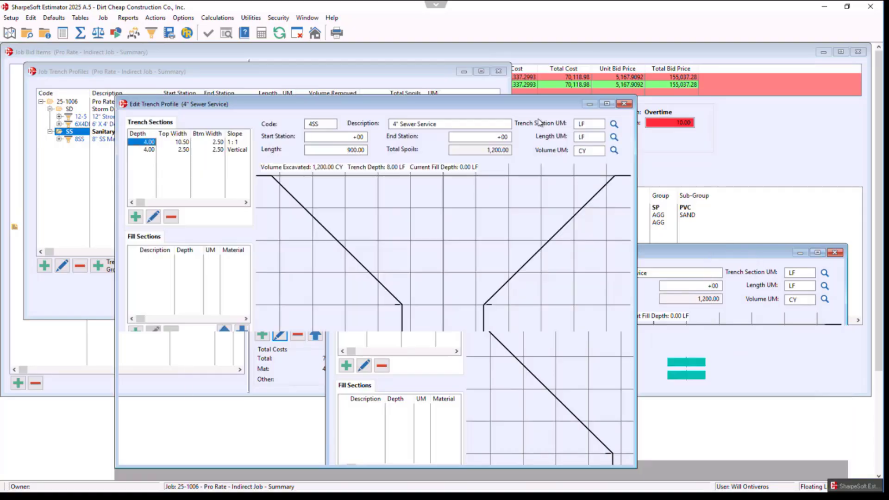
click(608, 452)
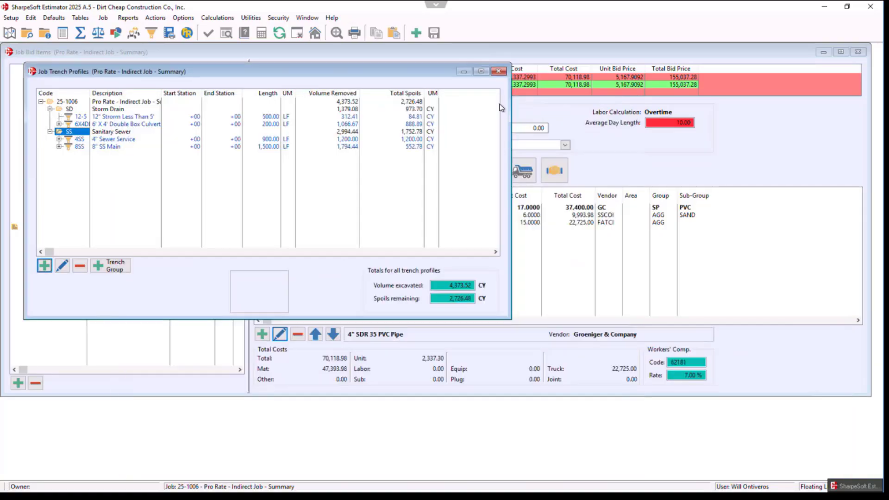
click(499, 71)
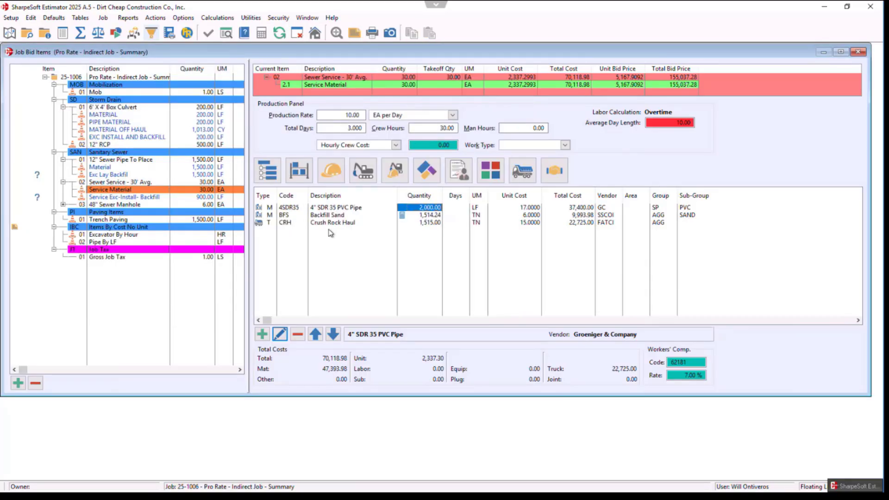
Step: Reopen the 4" Sewer Service trench profile and start a fill section described as Backfill Sand with a yellow fill color
click(151, 33)
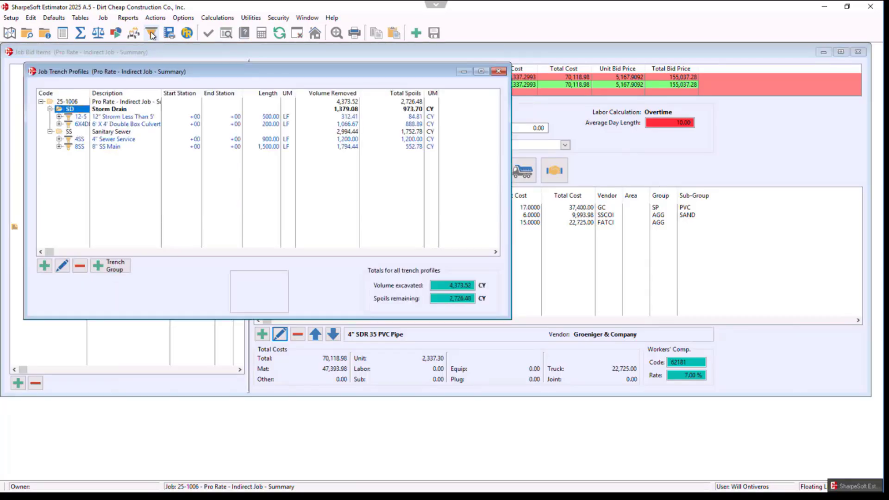
double_click(111, 140)
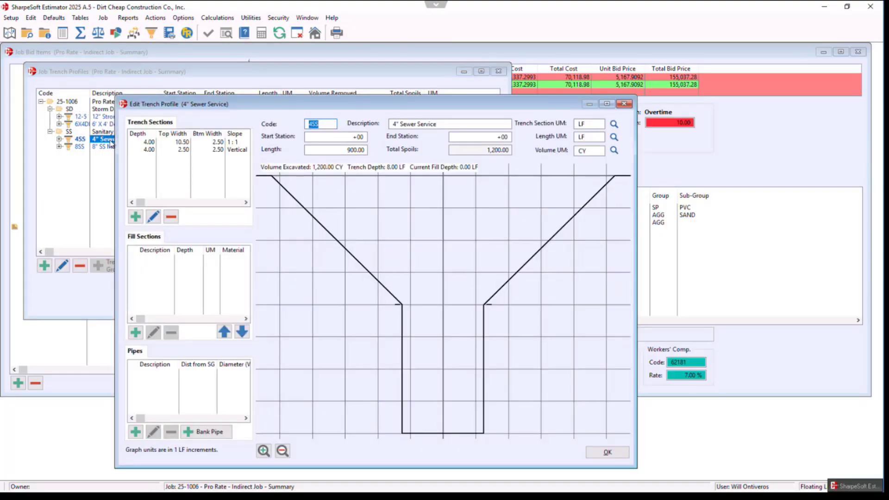
click(135, 332)
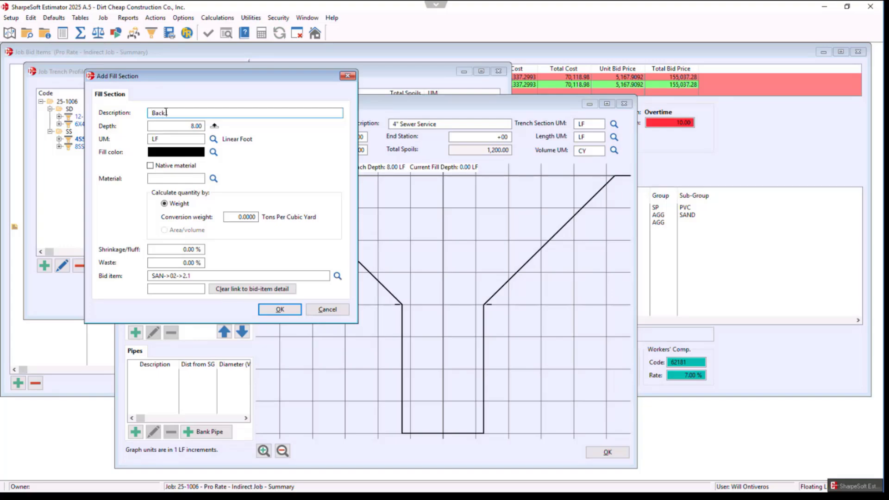
text(Backfill Sand)
key(Tab)
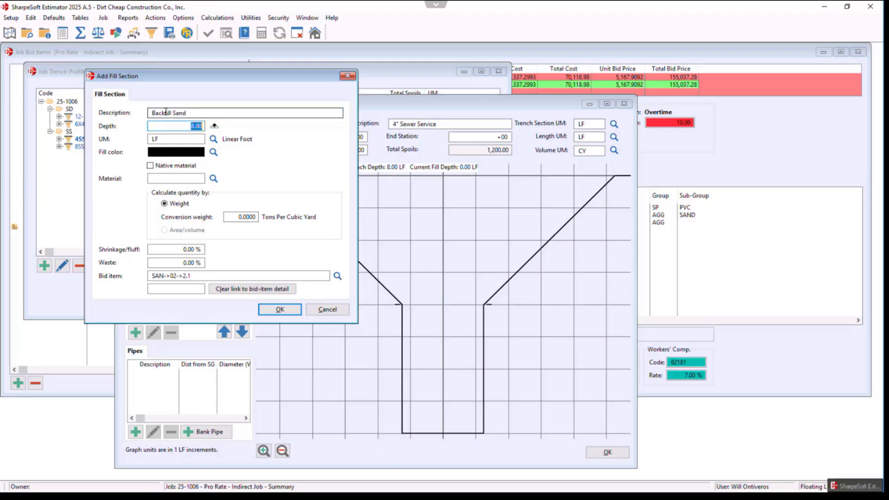
click(214, 152)
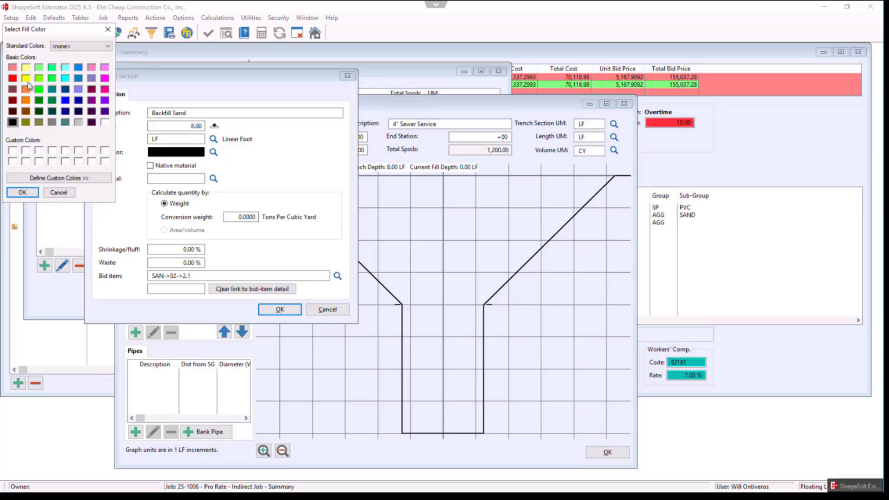
click(26, 78)
click(22, 192)
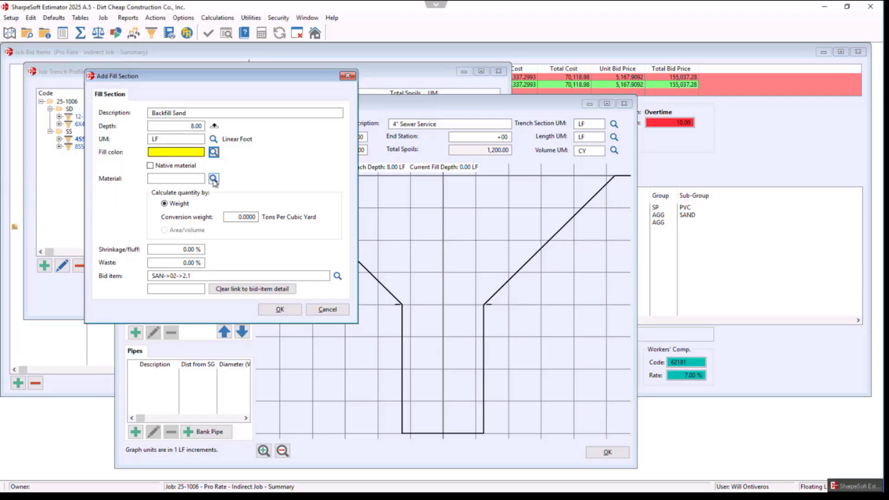
click(214, 178)
double_click(189, 233)
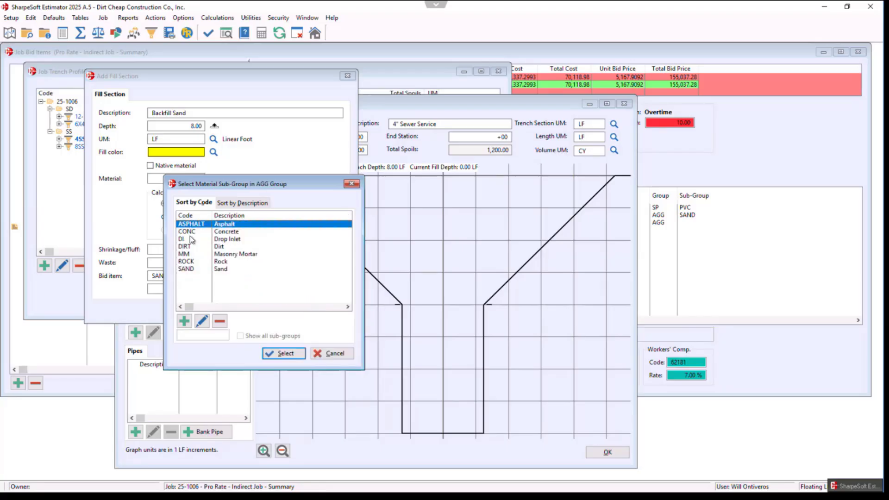
click(357, 186)
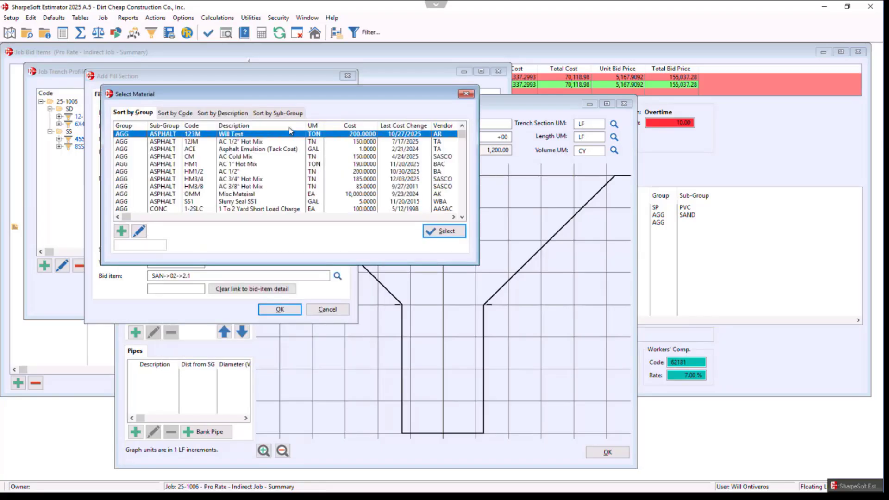
key(Escape)
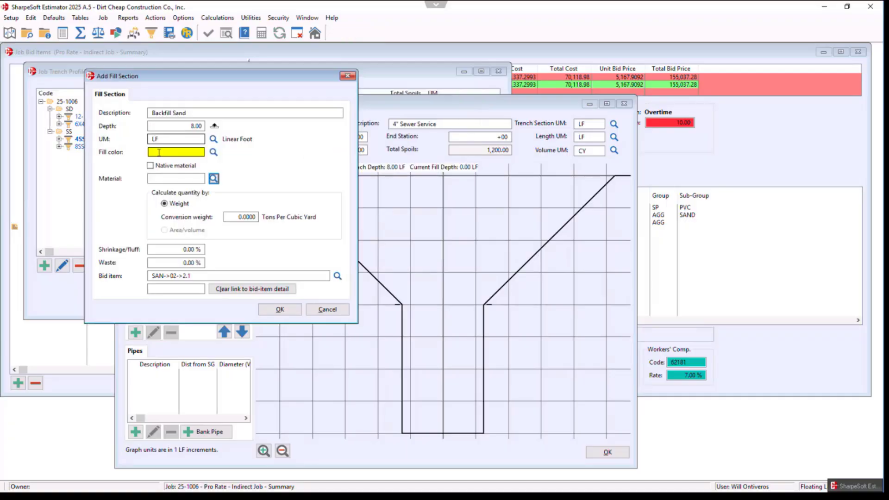
Step: Assign material BFS to the Backfill Sand fill section and save it using the material already in bid item SAN->02->2.1
click(161, 178)
text(BFS)
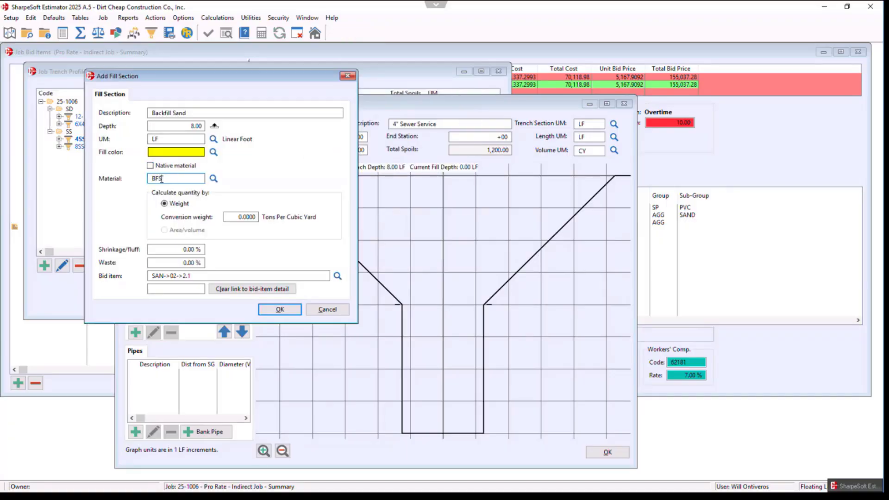
key(Tab)
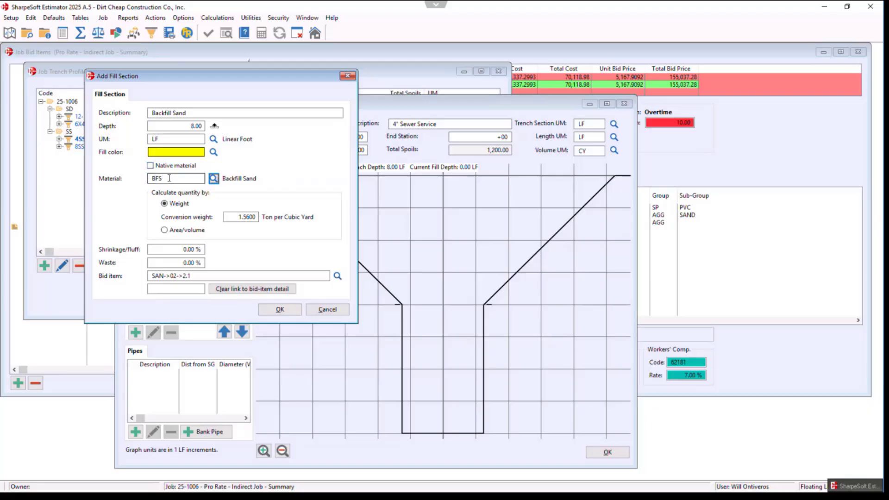
key(shift+Tab)
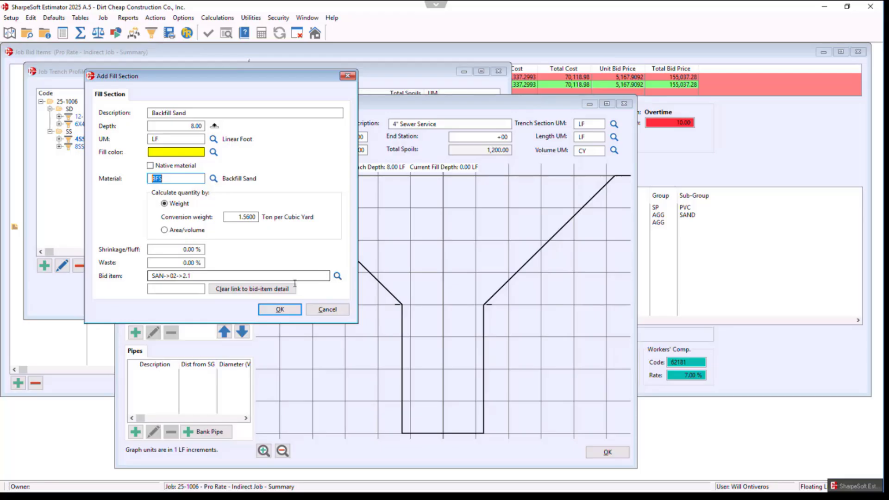
click(280, 310)
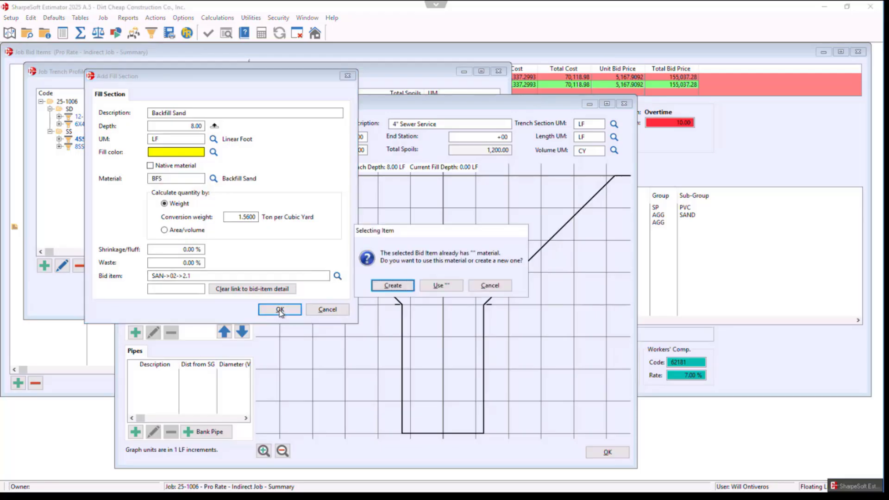
click(442, 289)
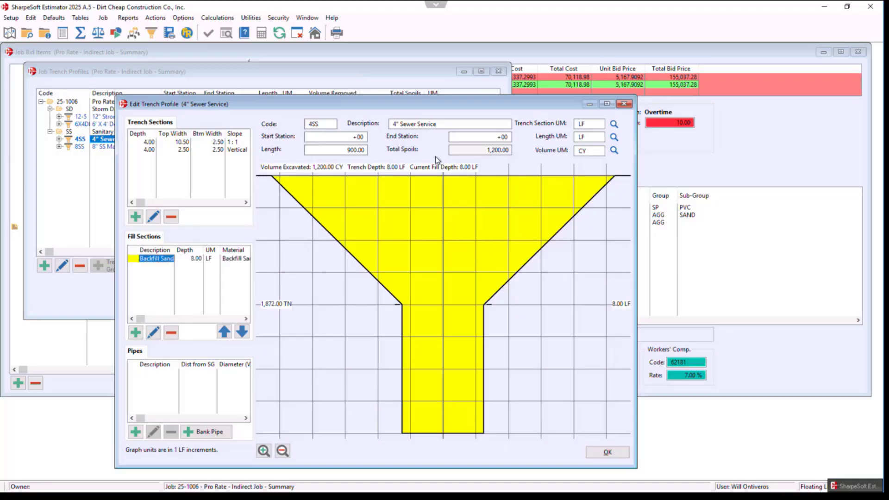
Step: Set the Backfill Sand fill section's depth to 3 LF
drag(484, 150, 519, 152)
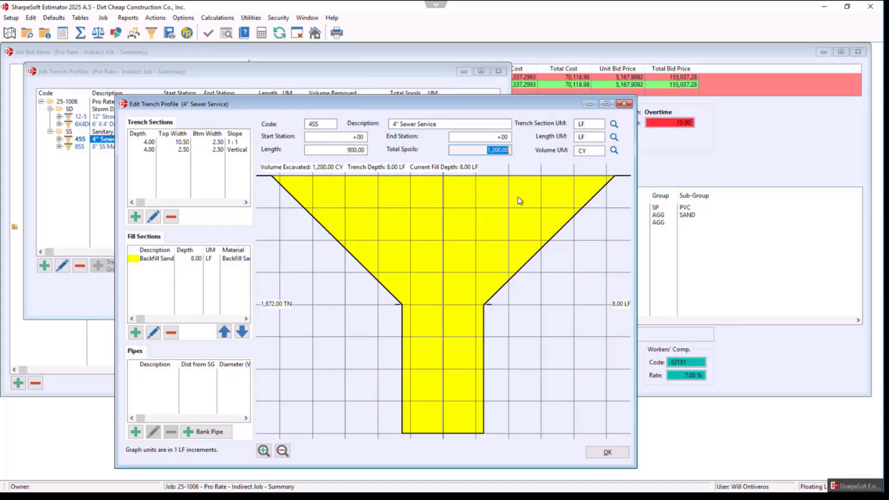
double_click(163, 258)
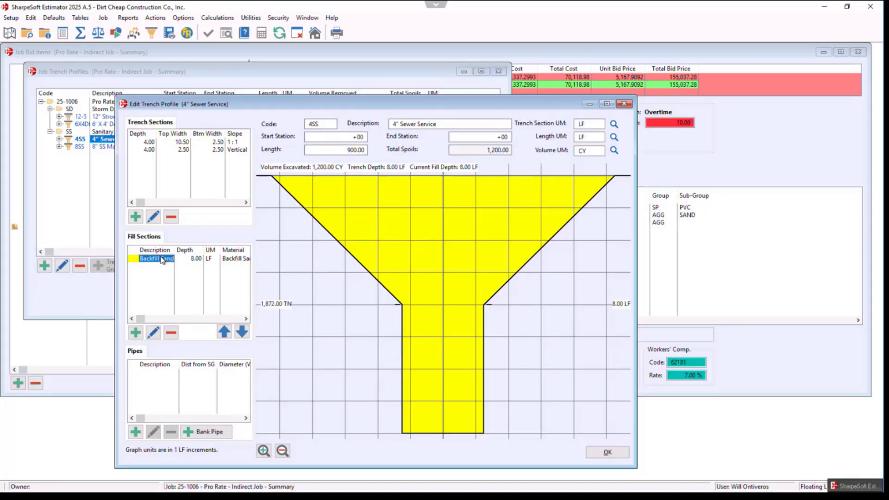
key(Tab)
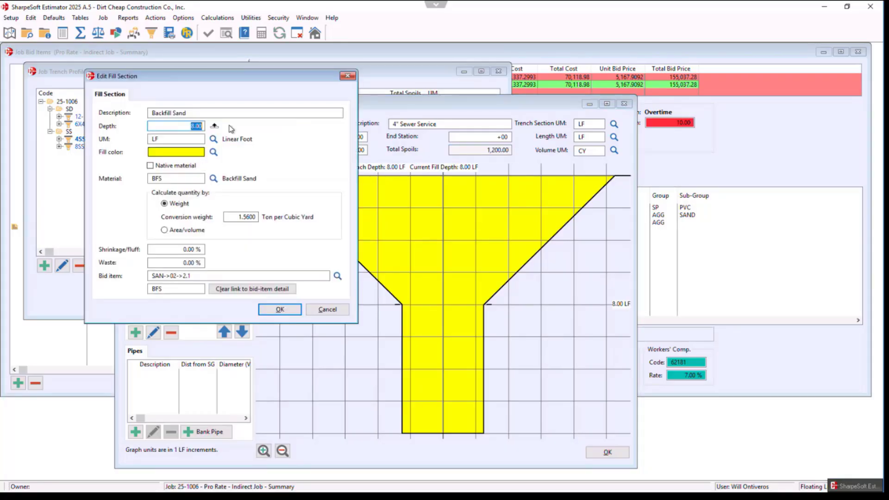
text(3)
key(Tab)
click(280, 308)
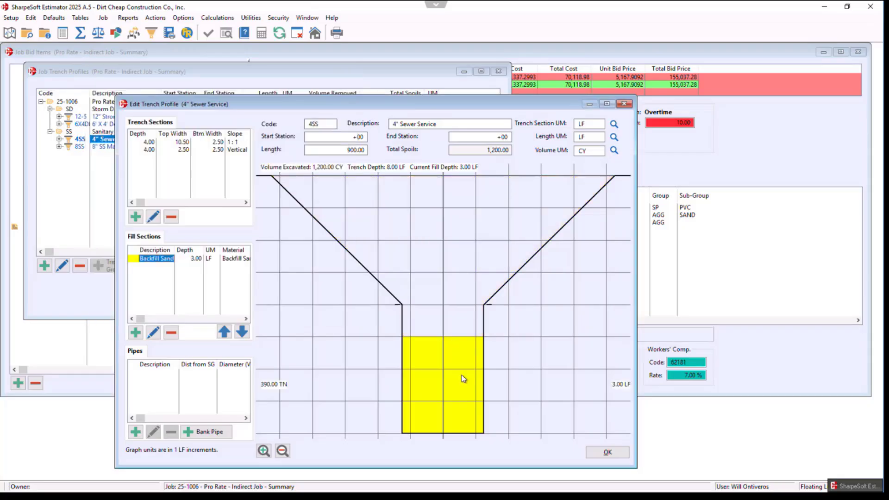
Step: Add a 5 LF dark red fill section described as Native, mark it as native material, and check the trench's total spoils
click(135, 332)
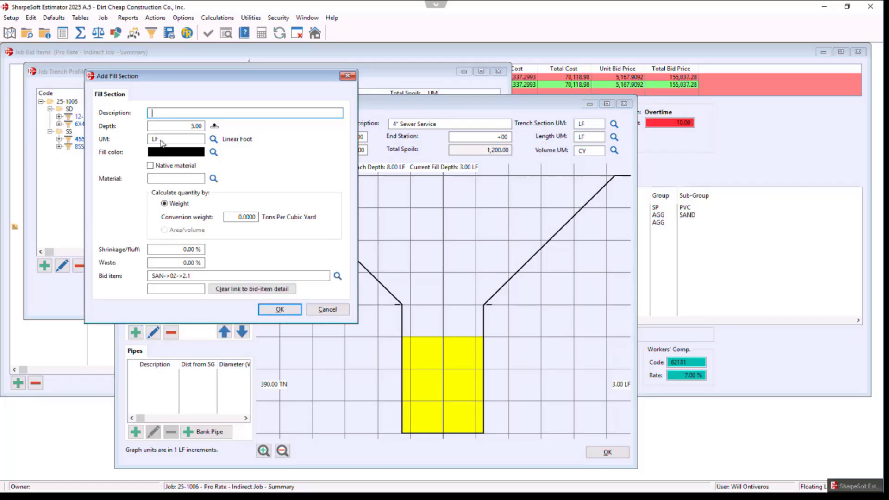
text(Native)
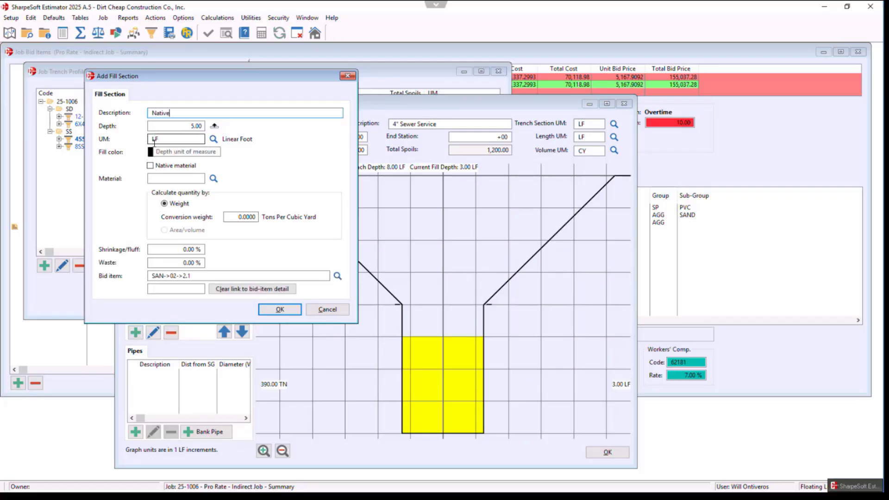
key(Tab)
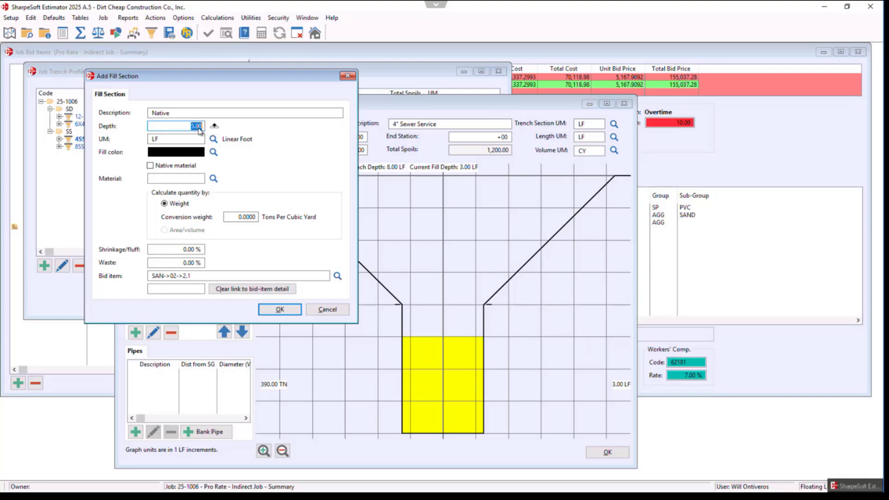
click(214, 152)
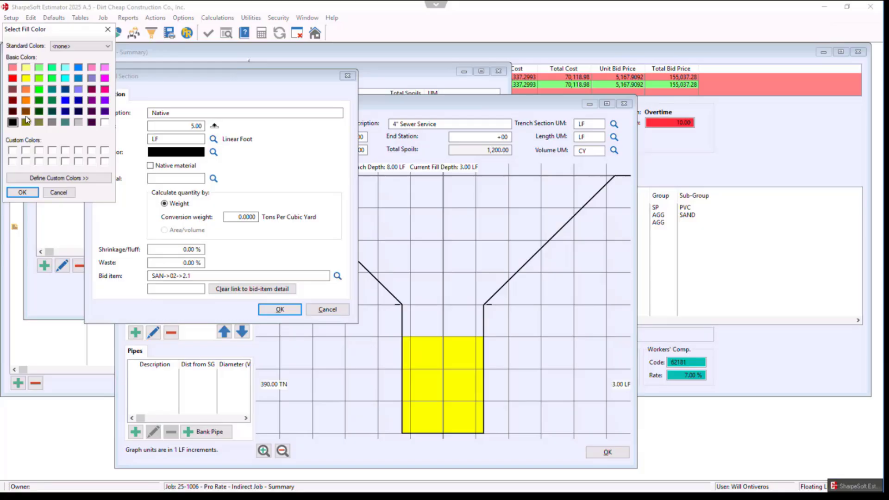
click(13, 100)
click(22, 192)
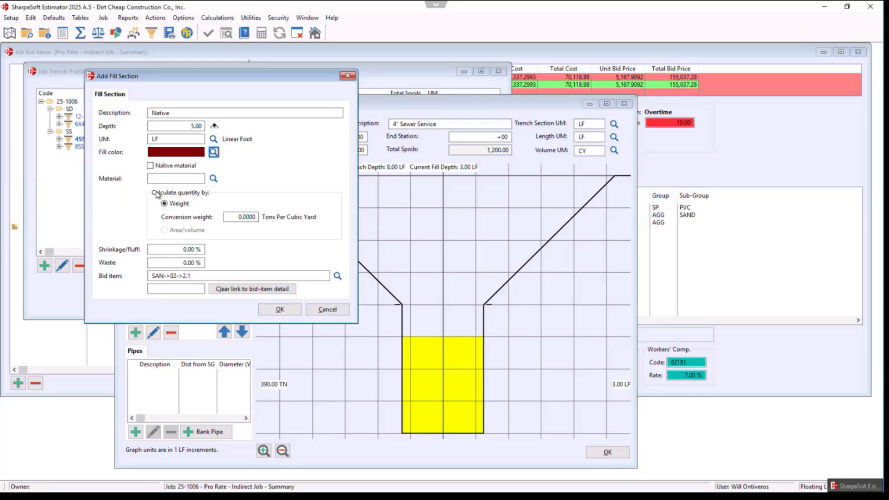
click(156, 166)
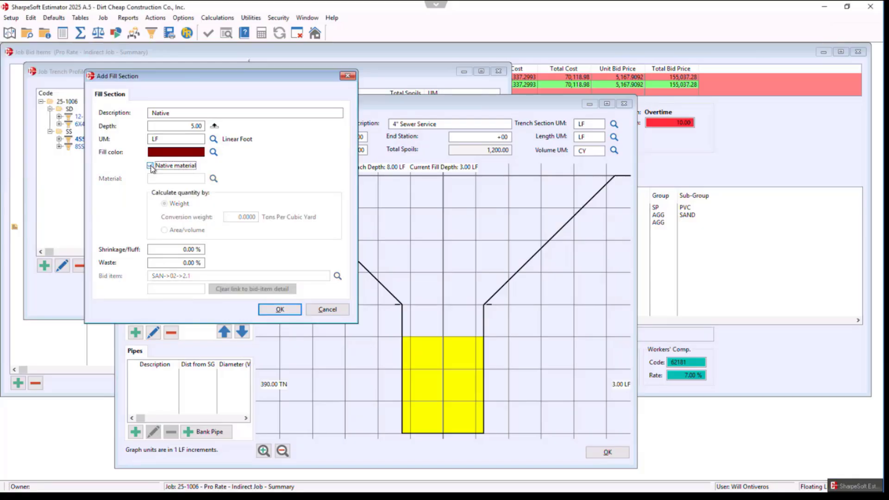
click(283, 311)
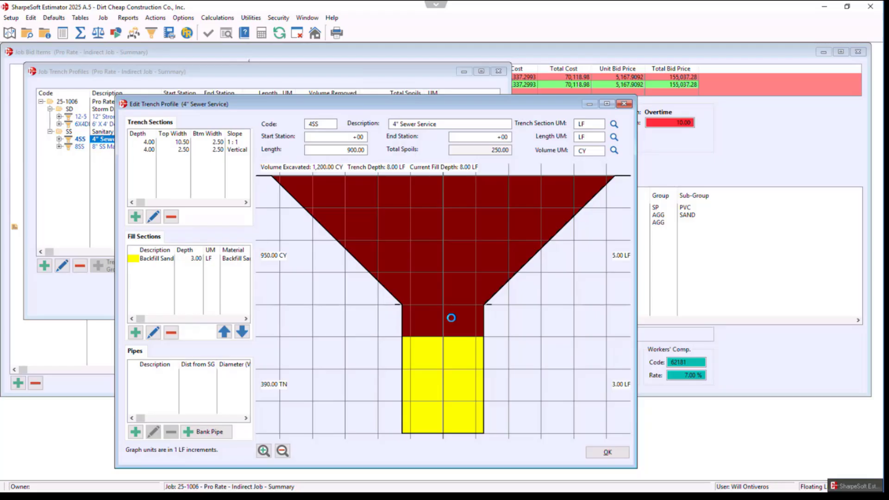
click(487, 150)
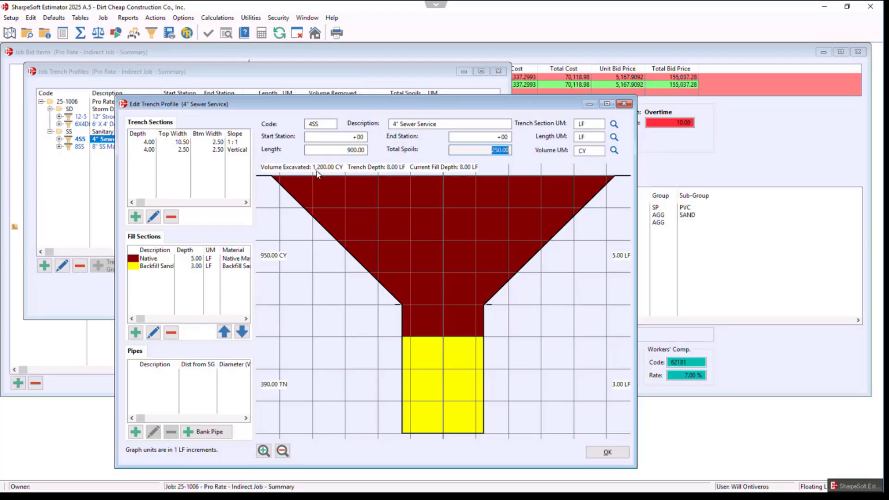
Step: Add a pipe described as 4" Sewer with a 0.5 LF distance from subgrade and a bright green pipe color
click(136, 432)
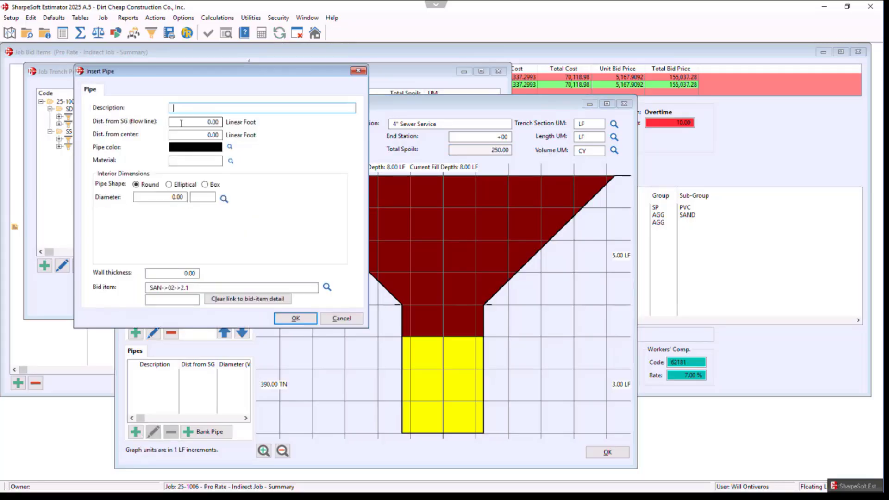
text(4" )
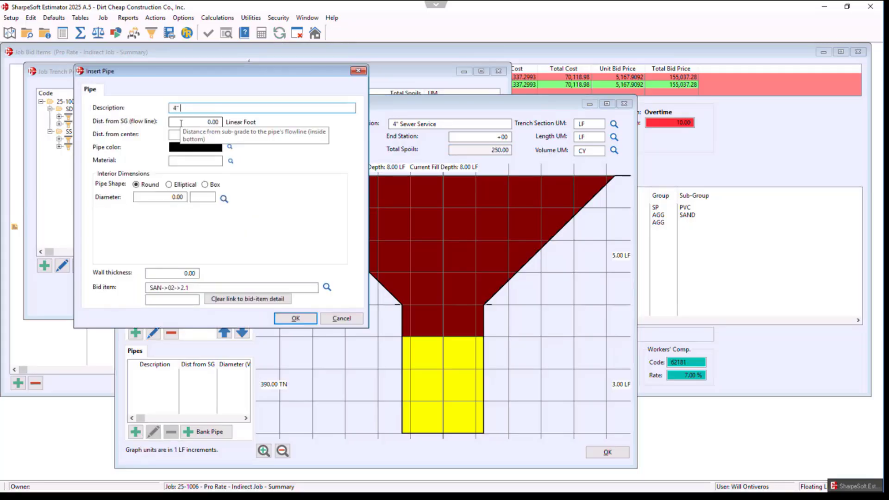
text(Sewer)
key(Tab)
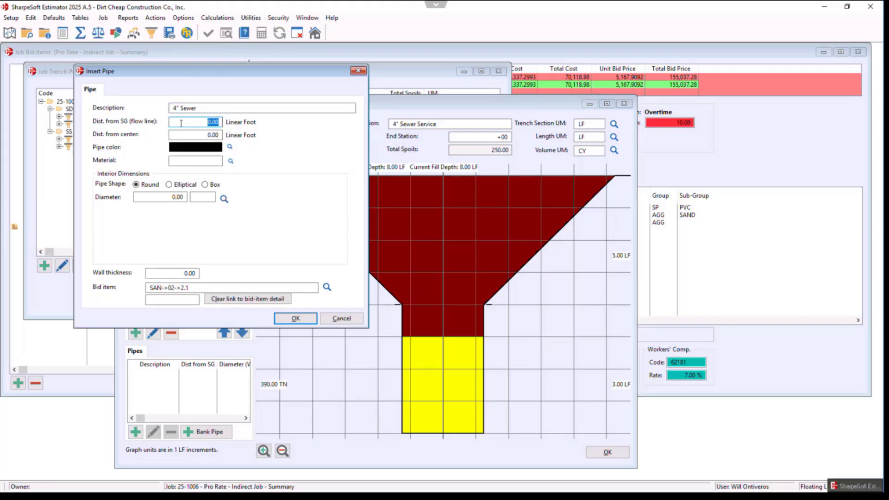
text(.5)
key(Tab)
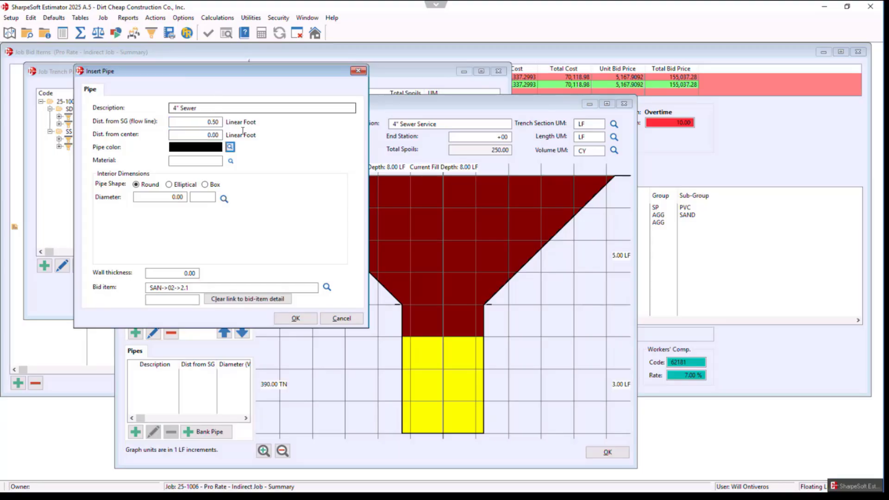
key(Tab)
key(space)
click(39, 89)
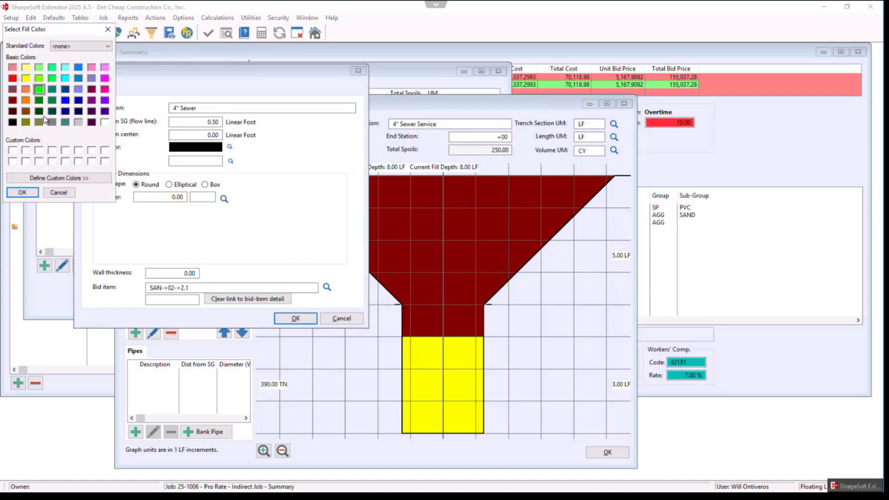
click(22, 193)
Step: Assign material 4SDR35 to the pipe and save it using the material already in bid item SAN->02->2.1
click(172, 197)
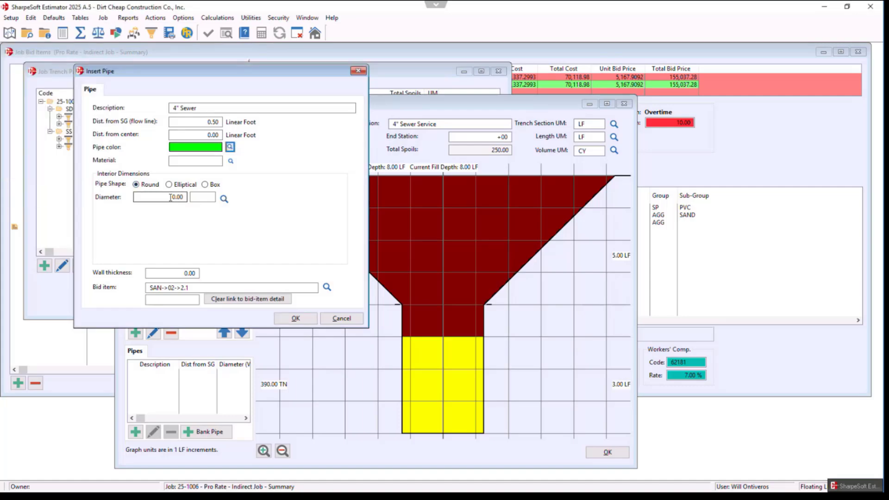
click(211, 162)
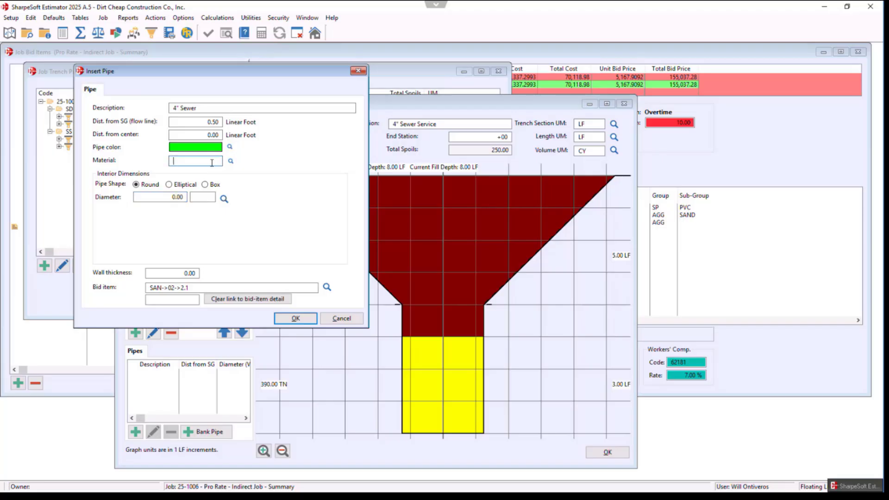
text(4SDR35)
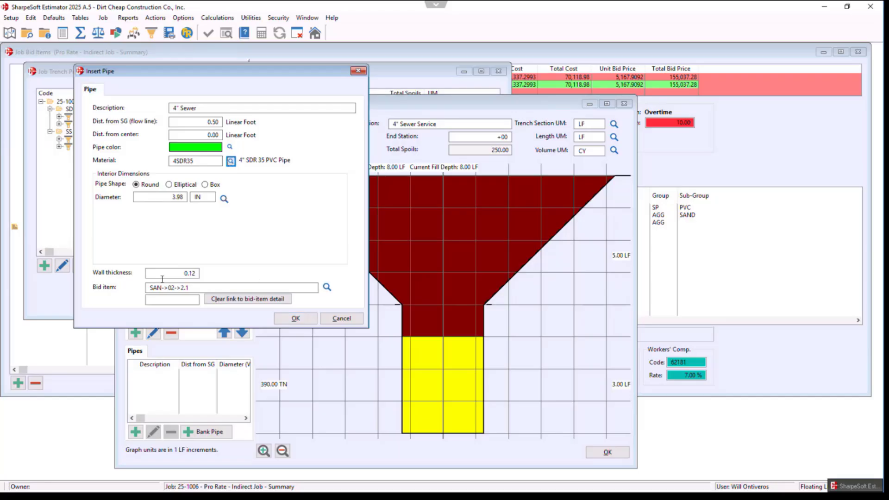
click(295, 319)
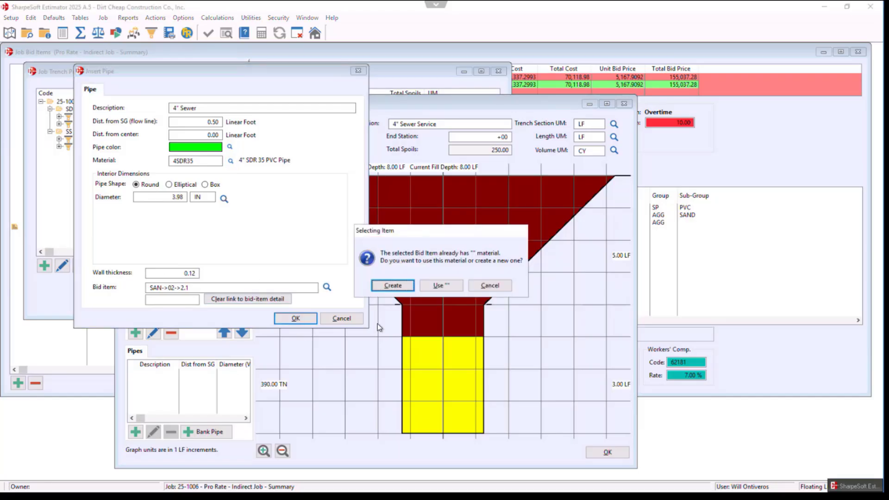
click(425, 289)
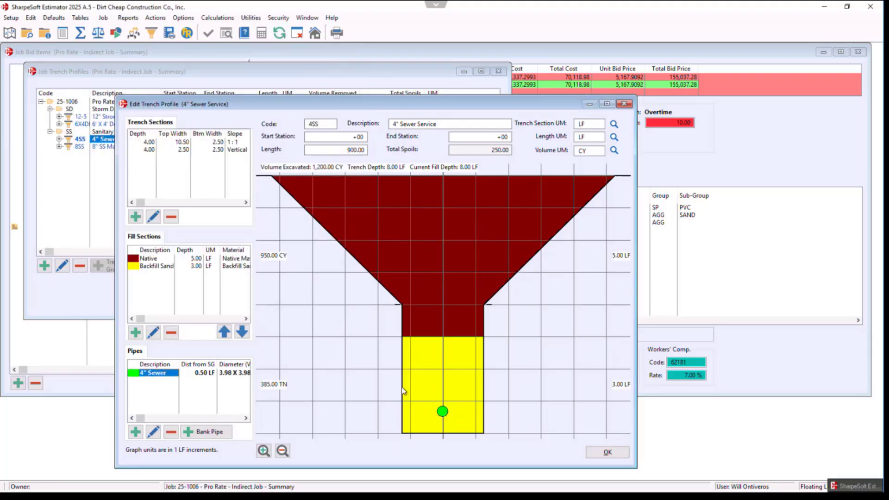
Step: Narrow the trench's lower vertical section to about 1.80 LF wide, save the profile and return to the job bid items
drag(403, 391, 418, 386)
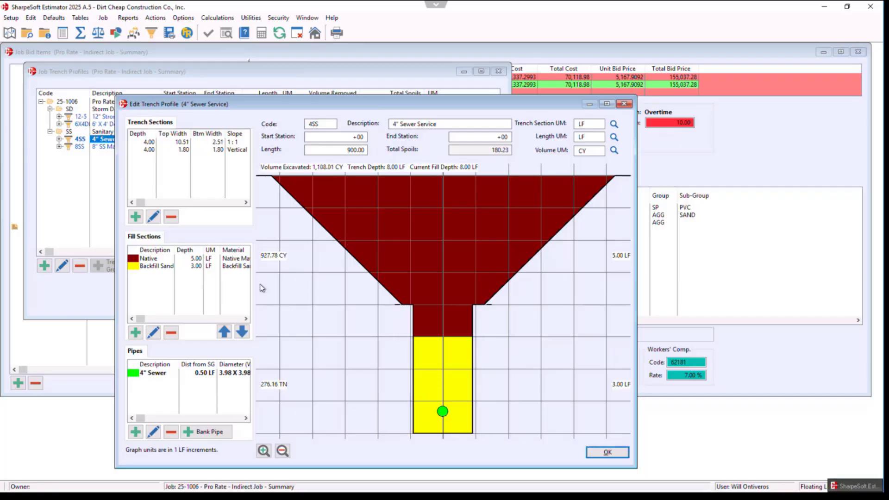
click(610, 453)
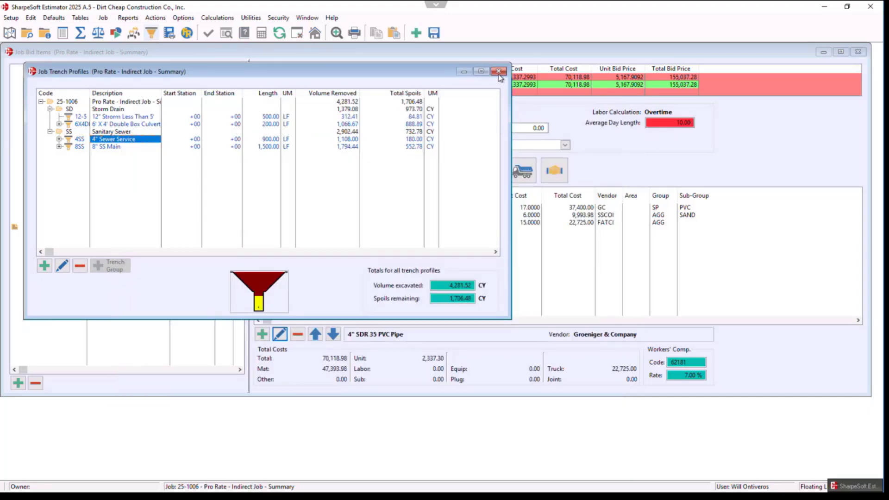
click(498, 71)
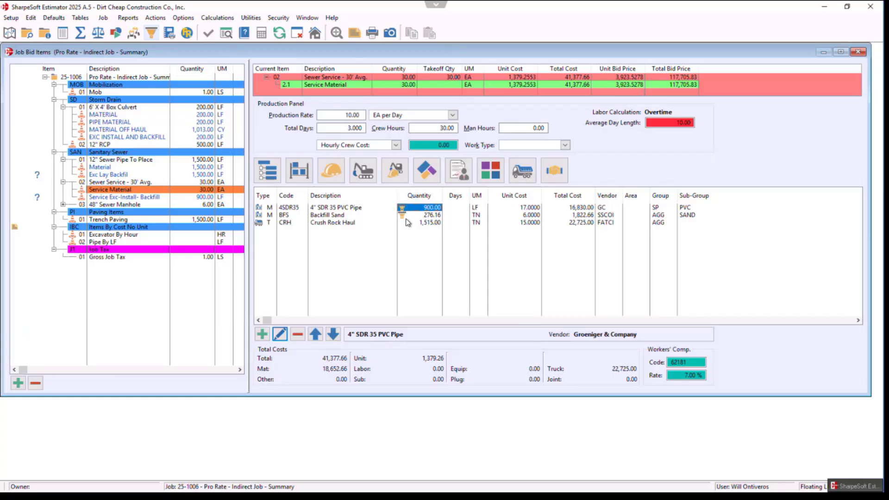
Step: Set the Crush Rock Haul quantity in the Service Material item to 276 TN
click(434, 225)
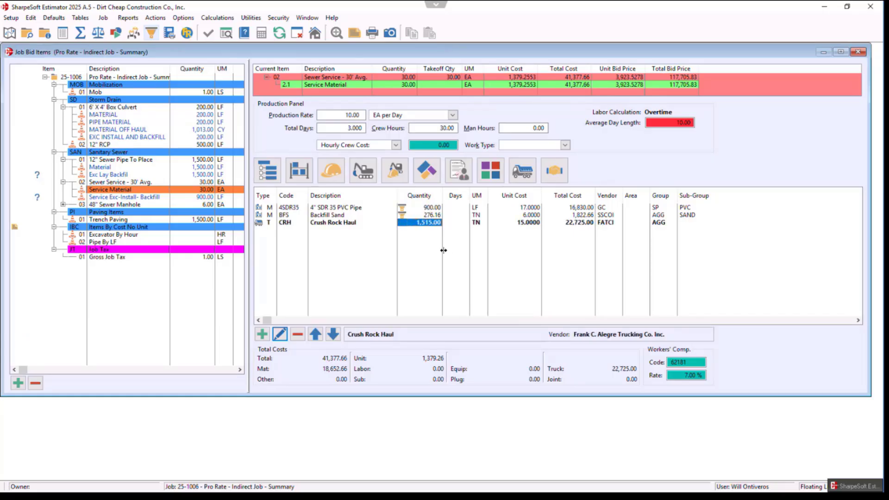
text(276)
key(Tab)
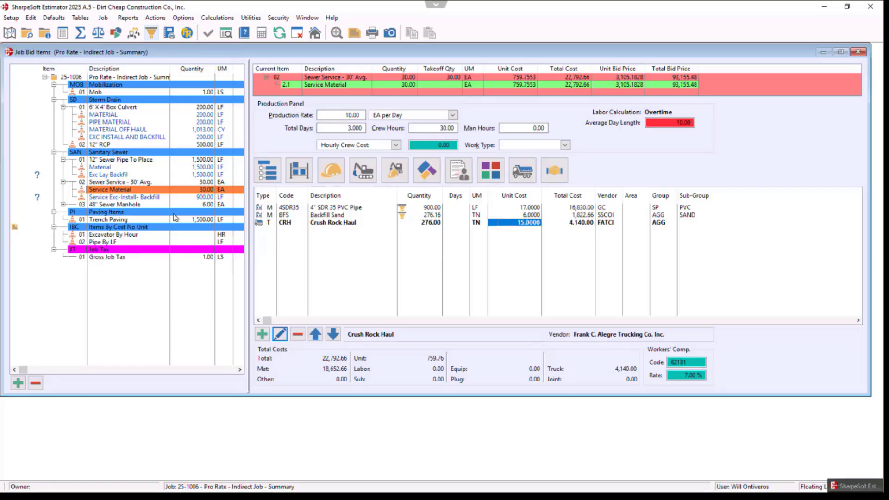
Step: Browse the Trench Profile Masters down to the Reg Trench items under Wet Utility, Sewer Trenches, and close the list
click(89, 16)
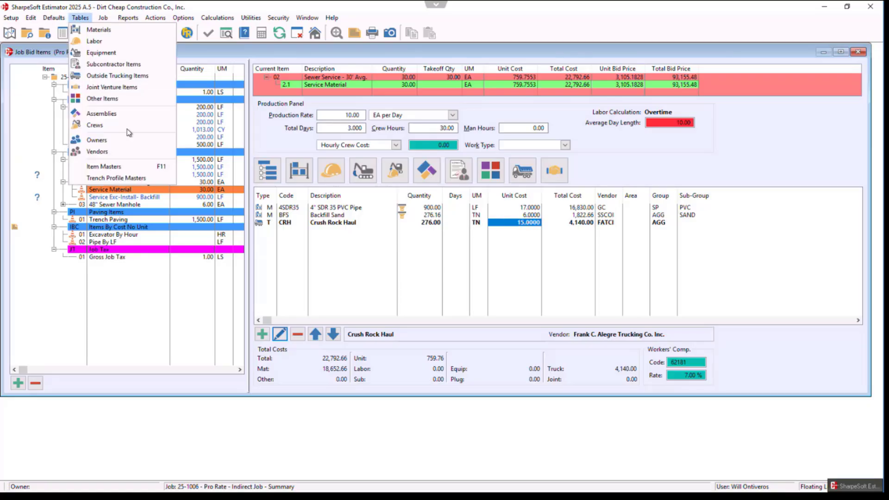
click(131, 180)
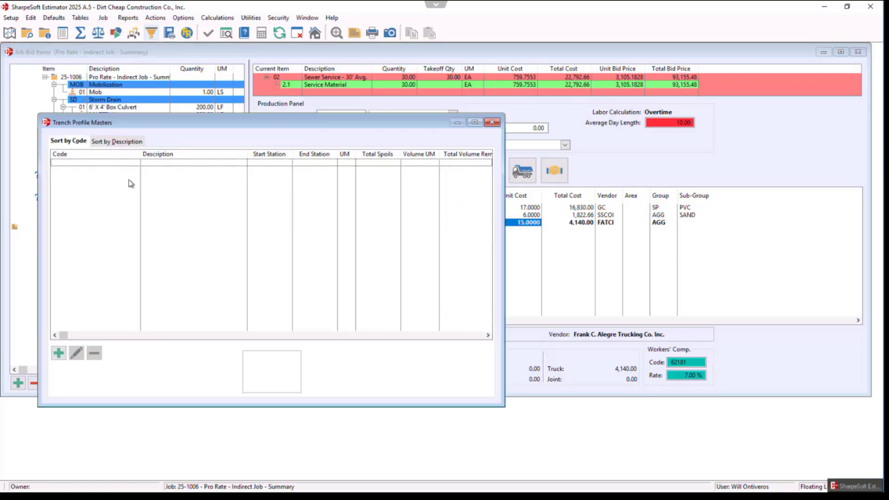
click(65, 193)
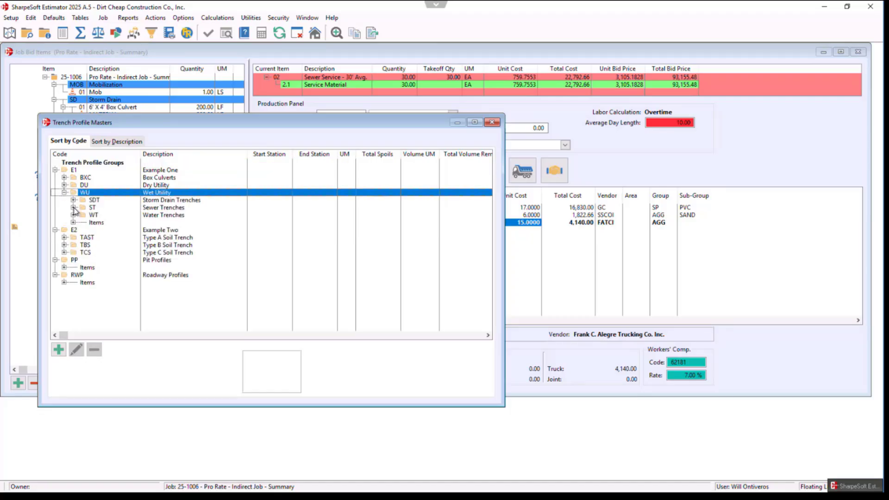
click(74, 208)
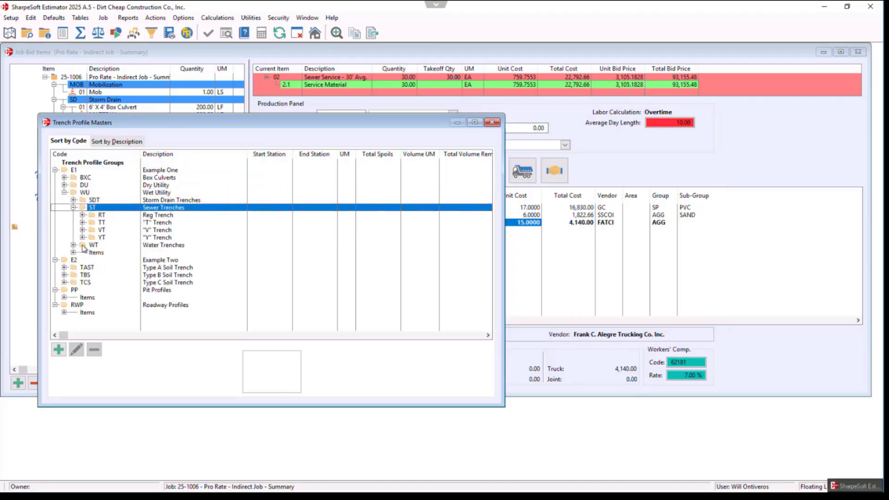
click(102, 215)
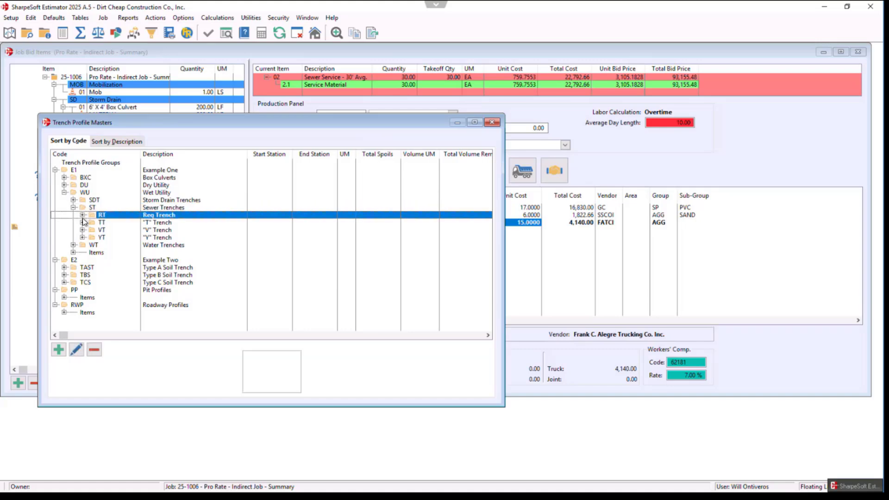
click(83, 215)
click(91, 222)
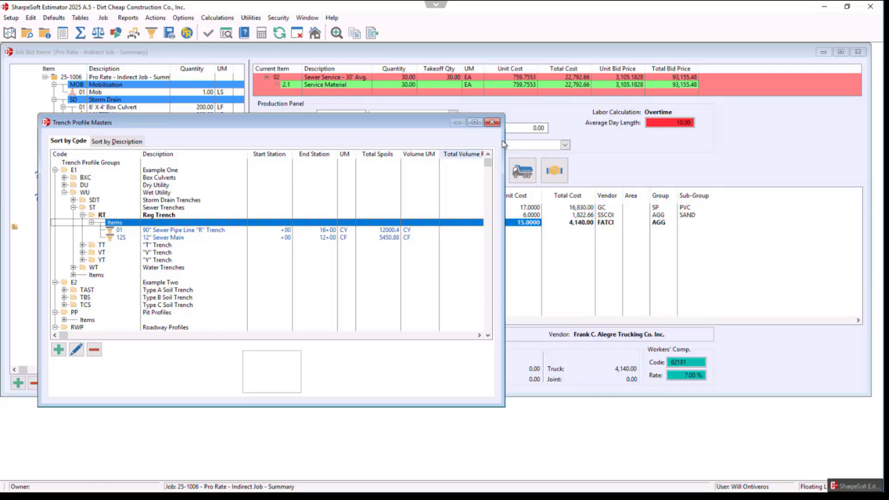
click(493, 123)
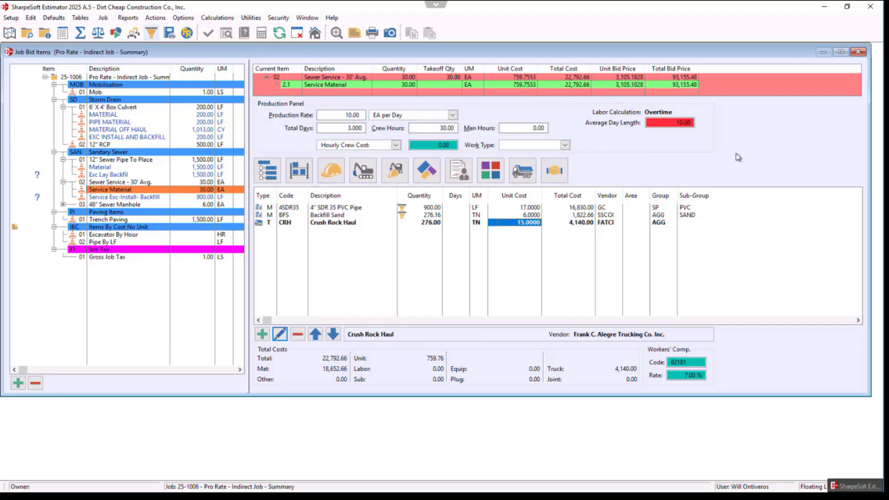
Step: Open the options for the Trench Profiles job report
click(132, 20)
click(138, 29)
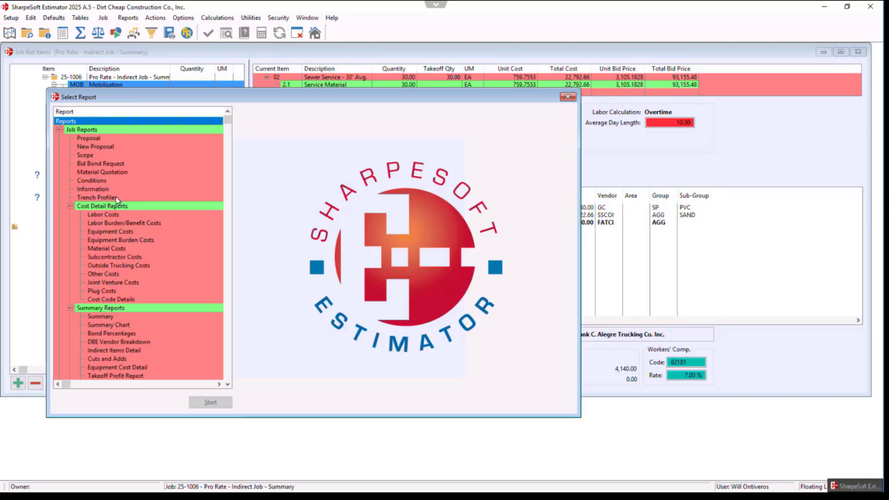
click(100, 198)
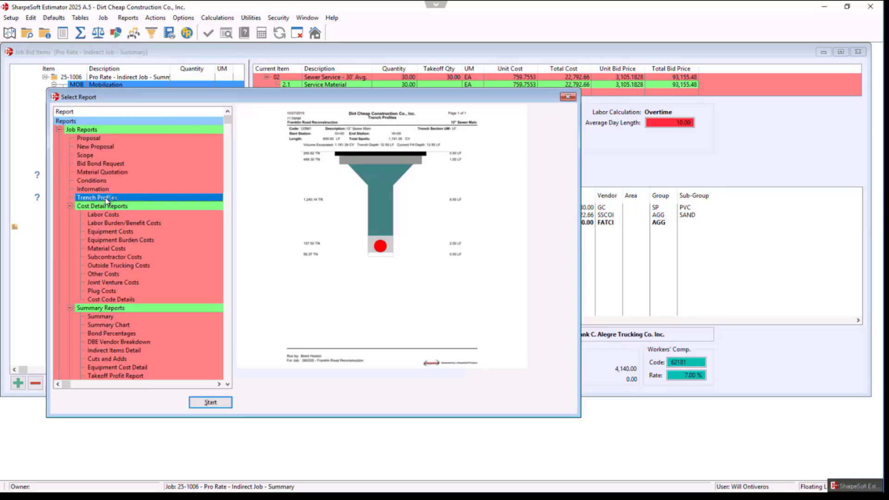
double_click(105, 198)
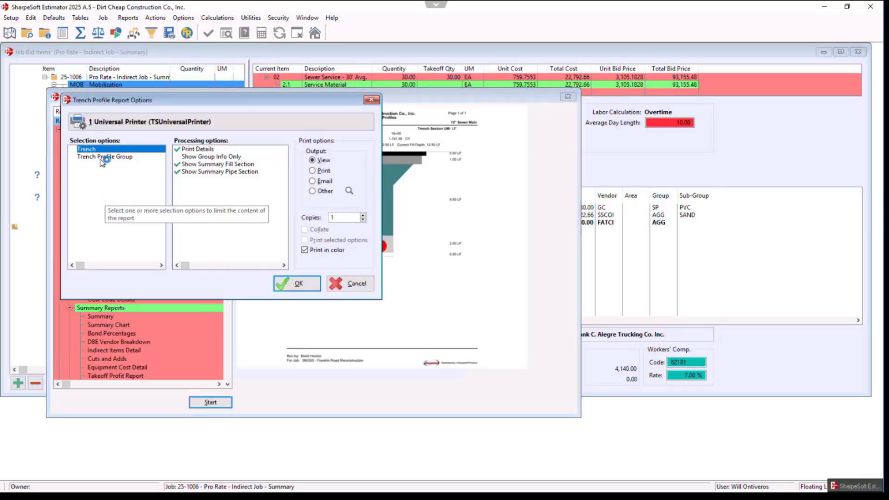
click(98, 150)
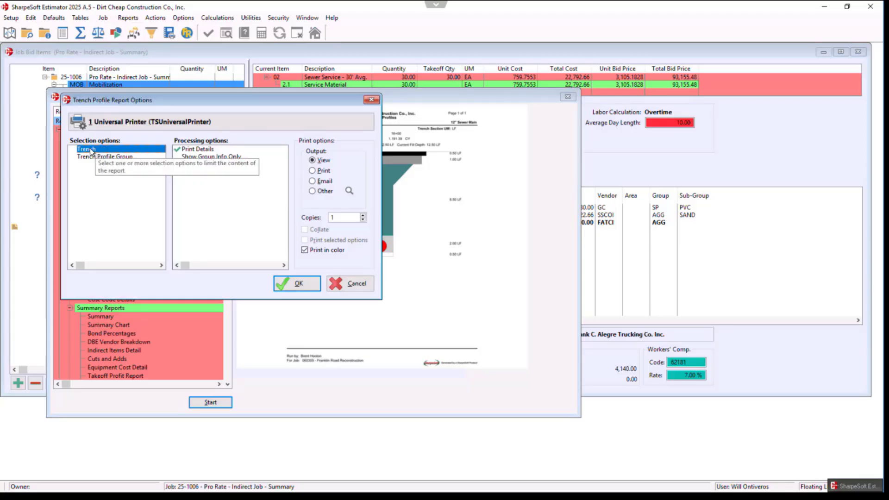
double_click(92, 150)
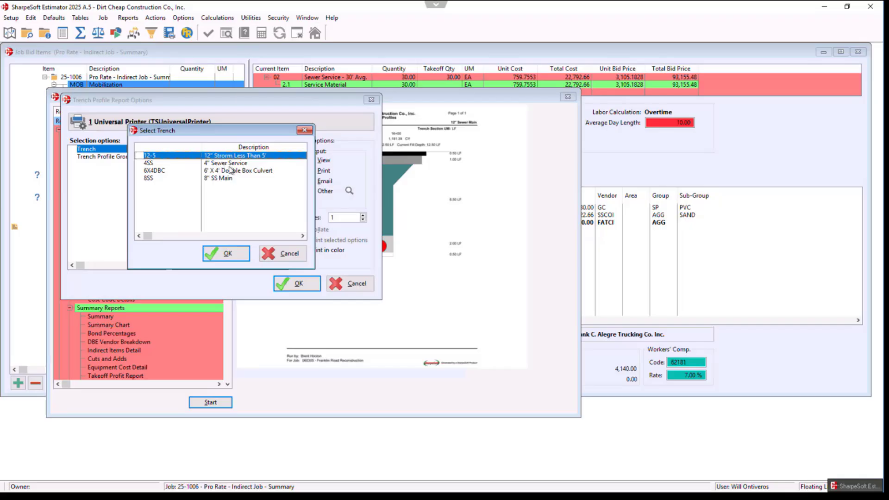
click(308, 132)
Step: Limit the report to the Sanitary Sewer trench profile group and generate it for on-screen viewing
click(110, 158)
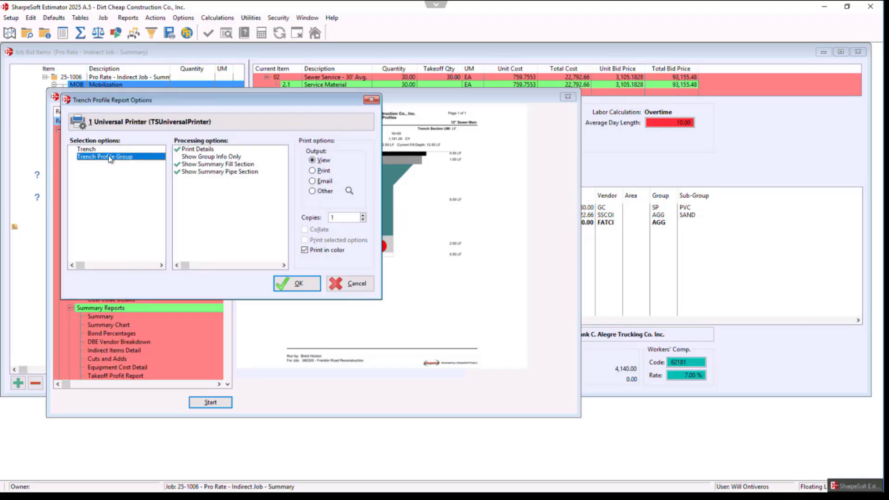
double_click(110, 157)
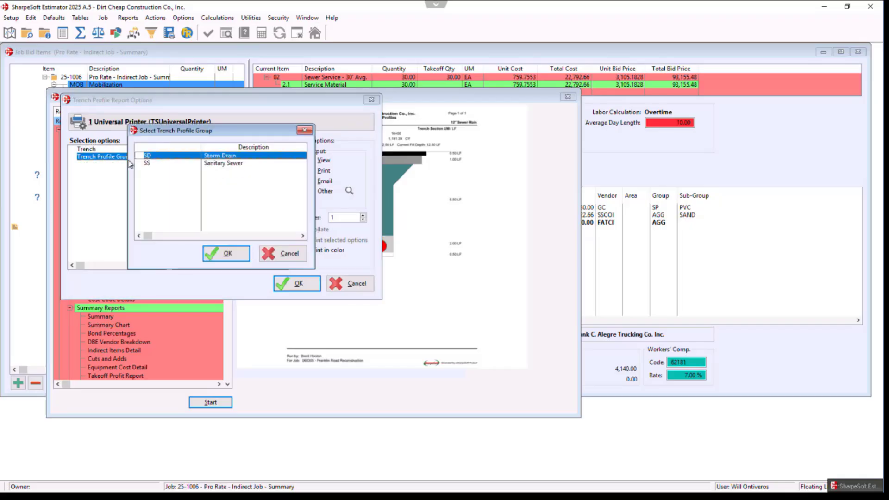
click(154, 164)
click(238, 255)
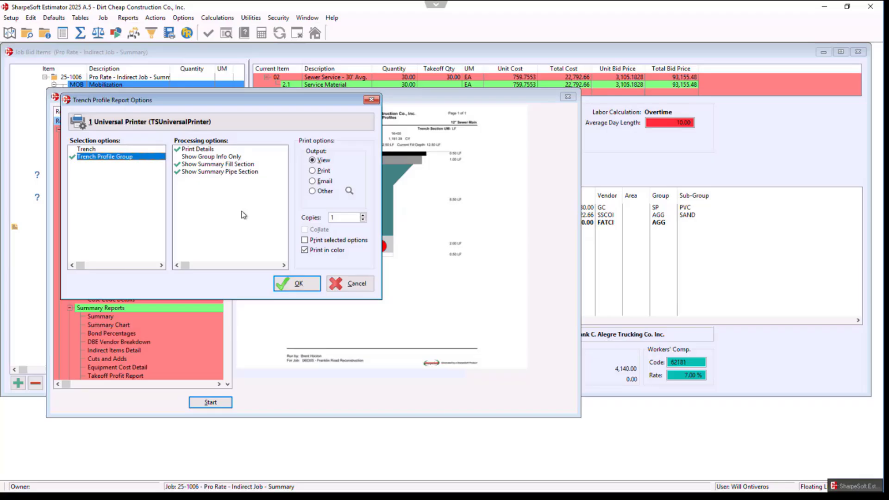
click(298, 284)
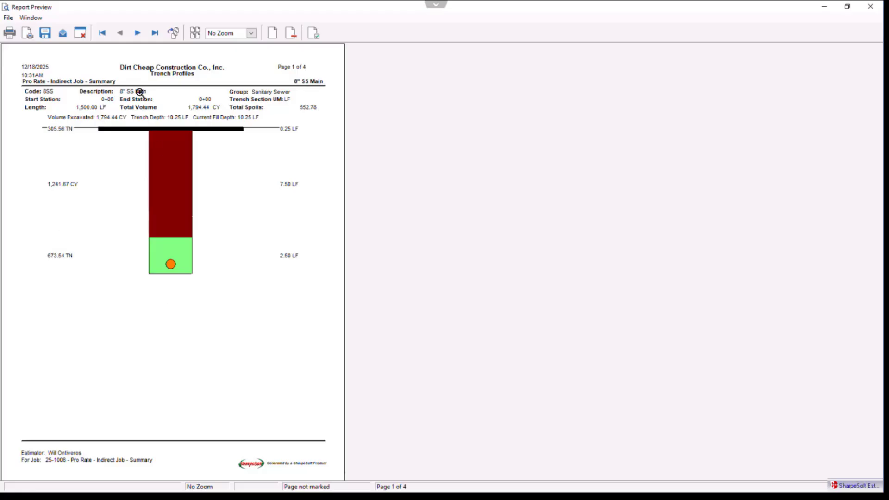
Step: Review the report from the 8" SS Main details to the 4" Sewer Service profile, and close the preview and report selection
click(138, 33)
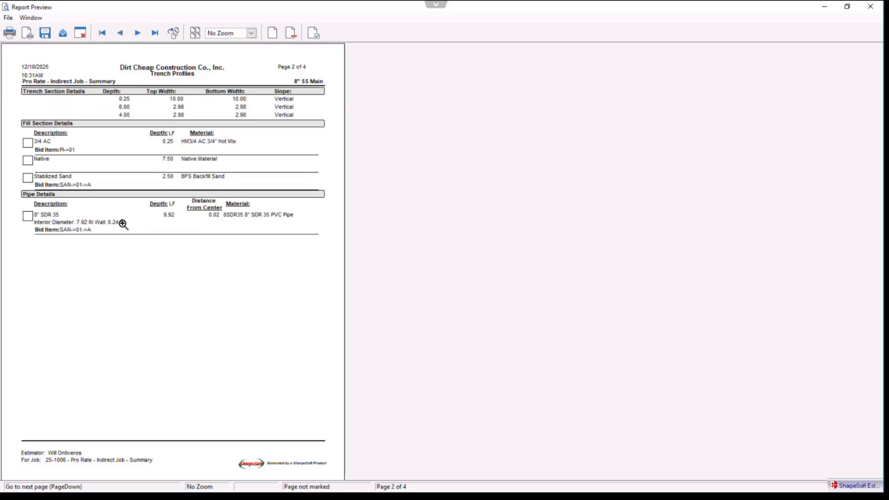
click(138, 33)
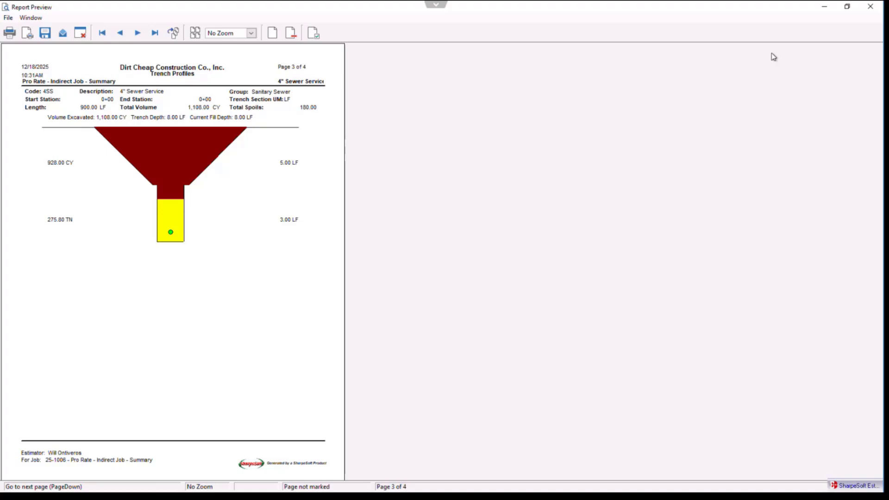
click(870, 7)
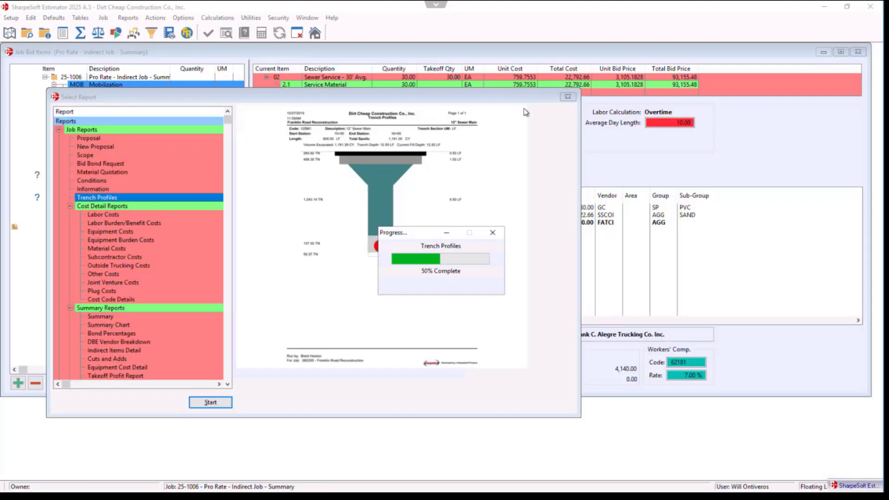
click(569, 98)
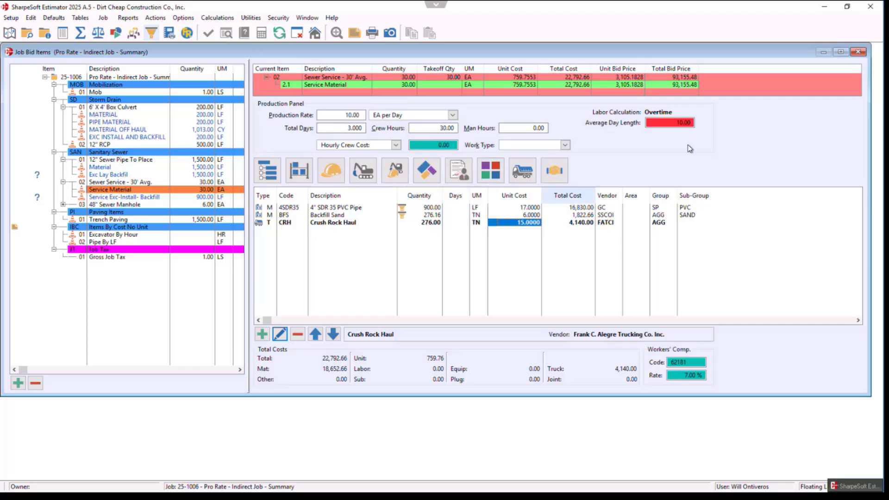
Step: Close the service material details and reopen the job's full bid item list
click(855, 54)
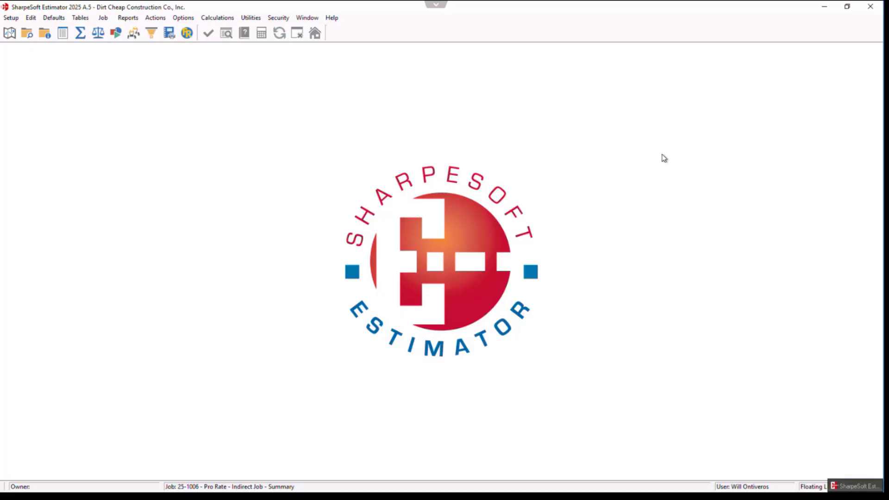
click(103, 17)
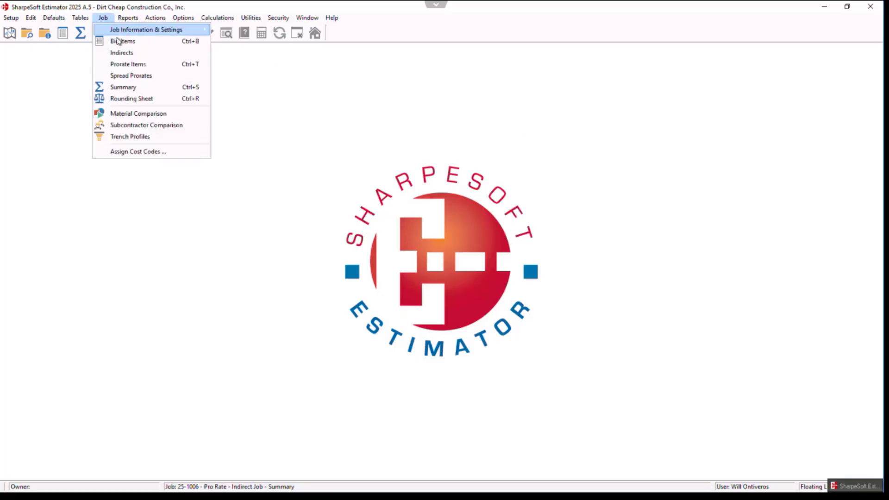
click(119, 42)
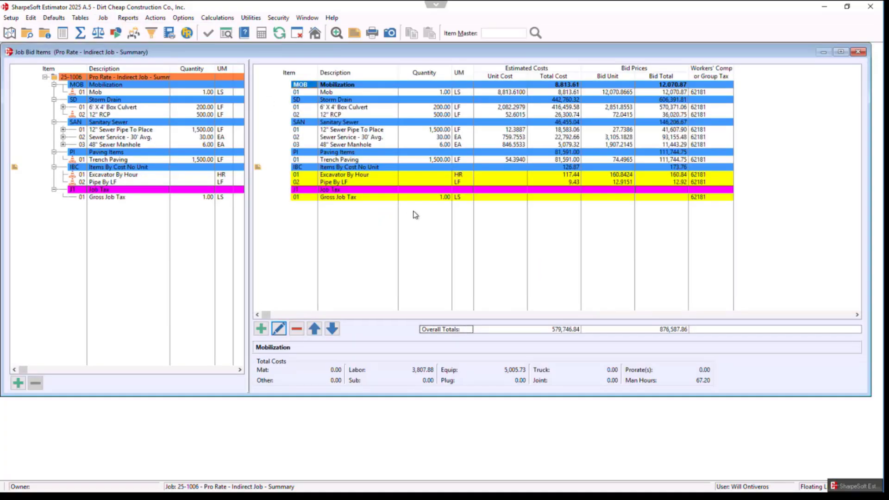
Step: Open the Material sub-item of the 12" Sewer Pipe To Place bid item and select its AC 3/4" Hot Mix line
click(352, 132)
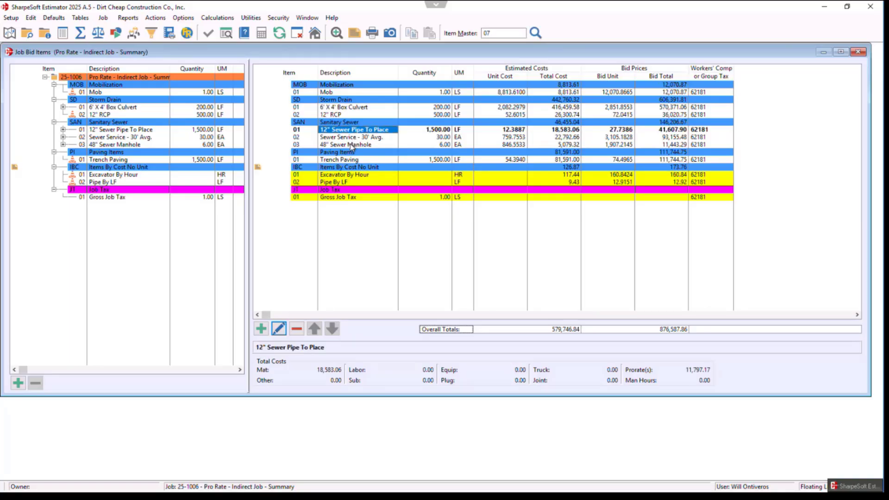
double_click(361, 130)
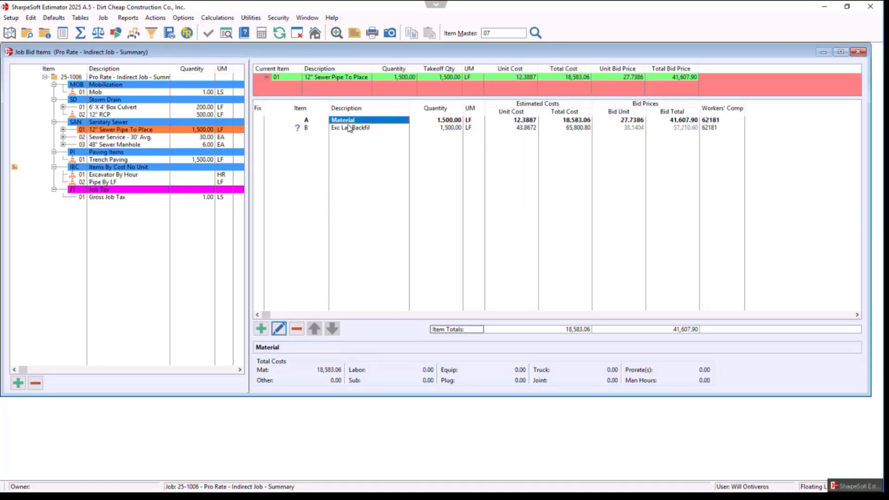
double_click(346, 121)
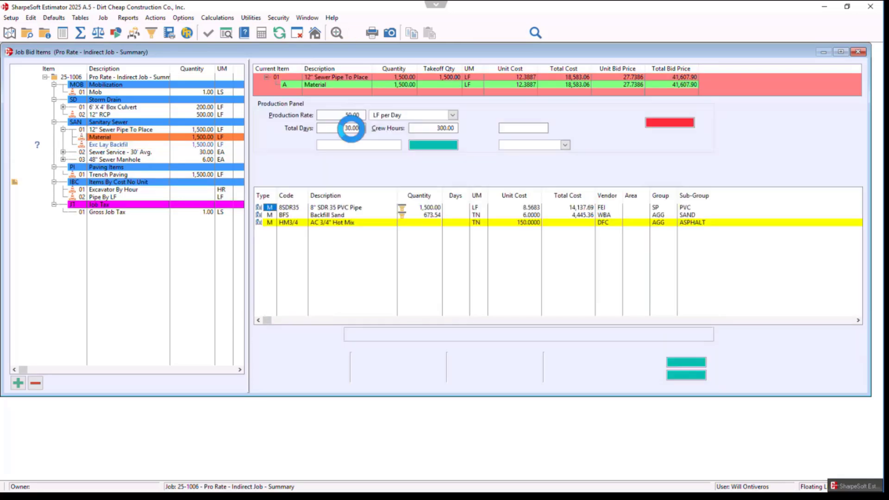
click(342, 223)
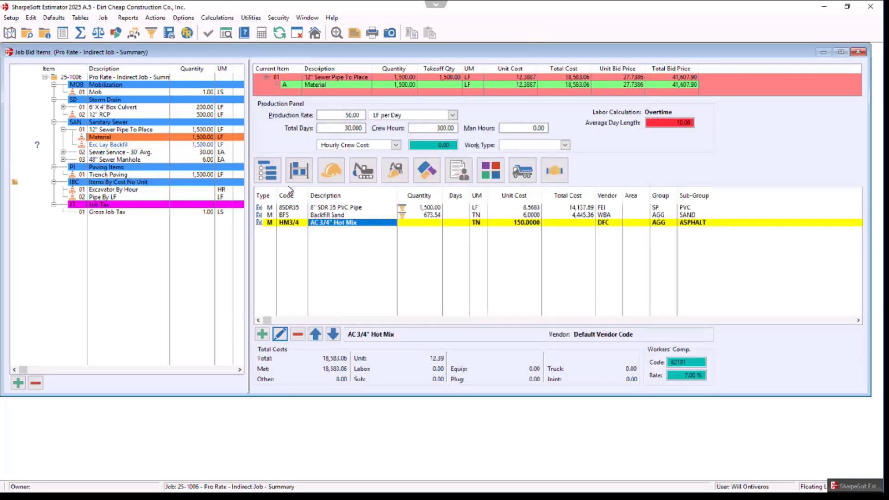
Step: Return to the full bid item list and examine the Backfill Sand and Crush Rock Haul lines in Service Material under Sewer Service - 30' Avg
click(103, 18)
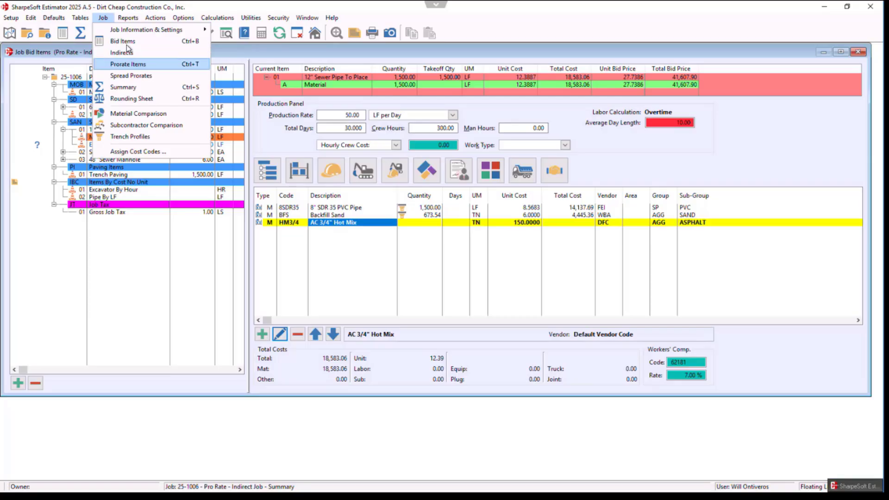
click(126, 44)
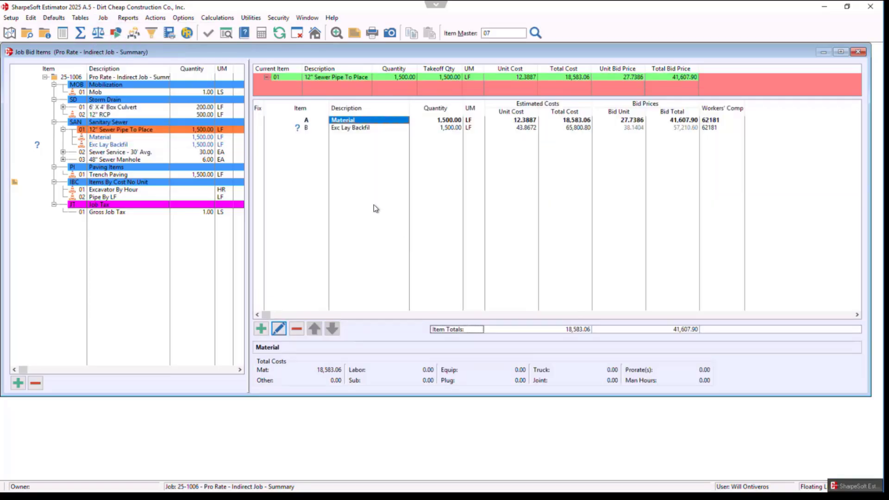
key(Escape)
key(Escape)
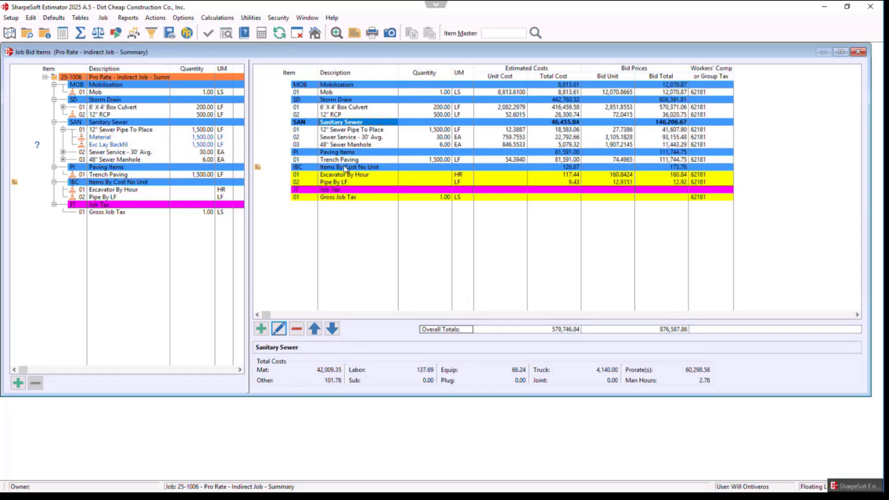
double_click(346, 137)
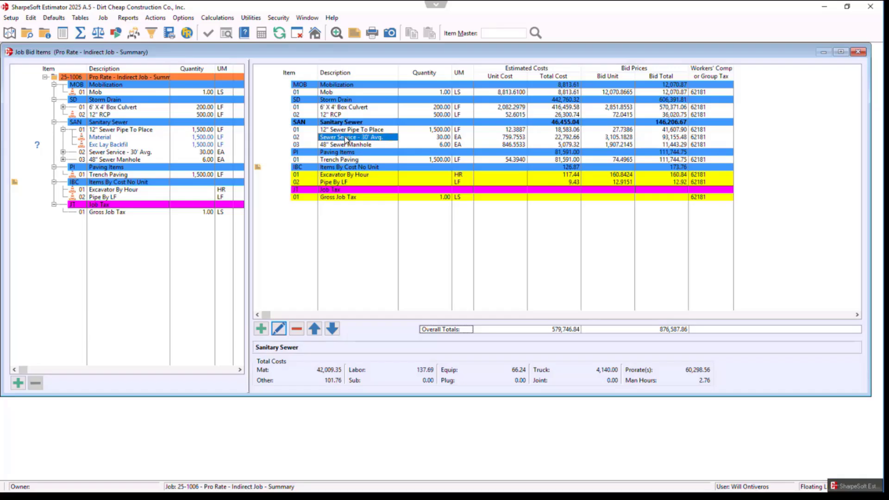
double_click(348, 121)
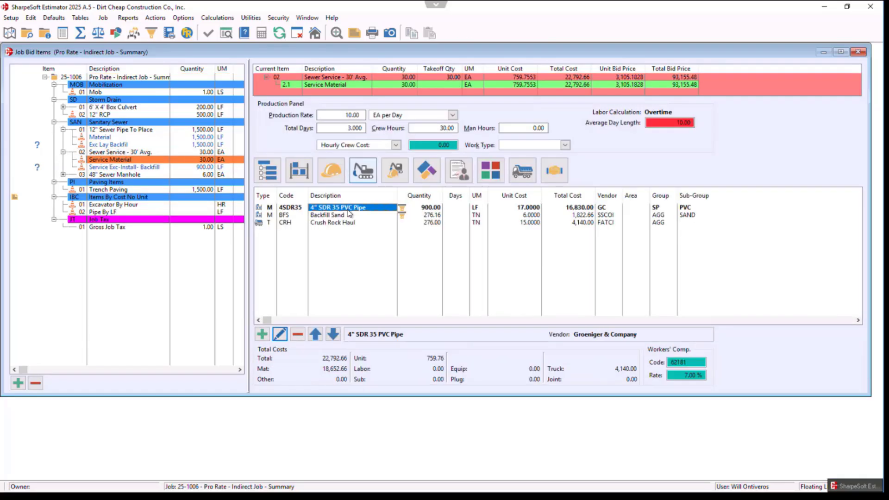
click(293, 215)
click(292, 222)
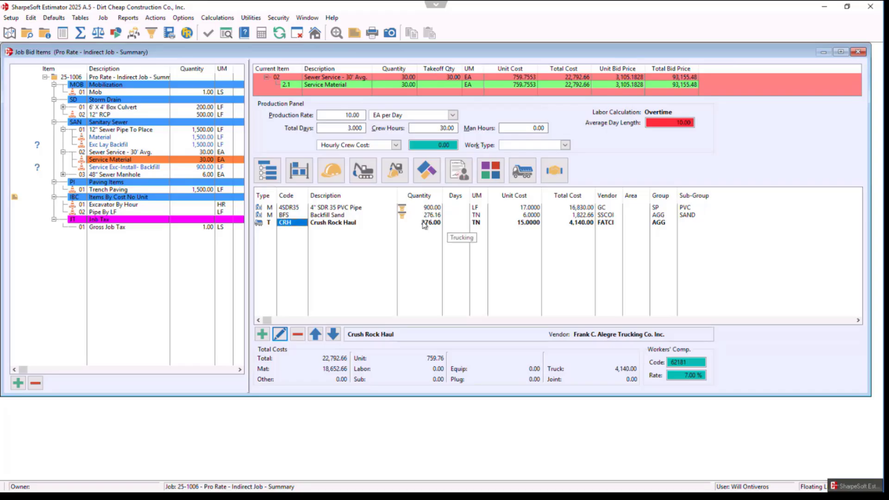
Step: Inspect the Backfill Sand fill section in its linked 4" Sewer Service trench profile, and close the profile and the job bid items
click(403, 216)
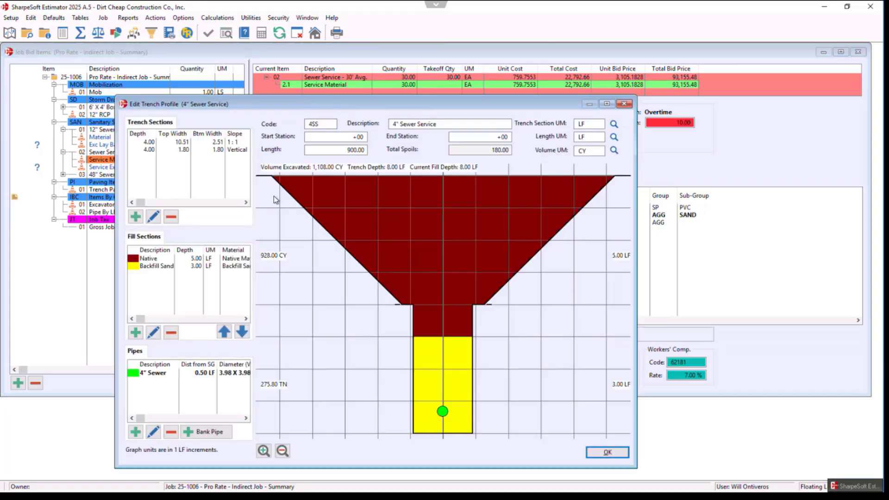
double_click(156, 266)
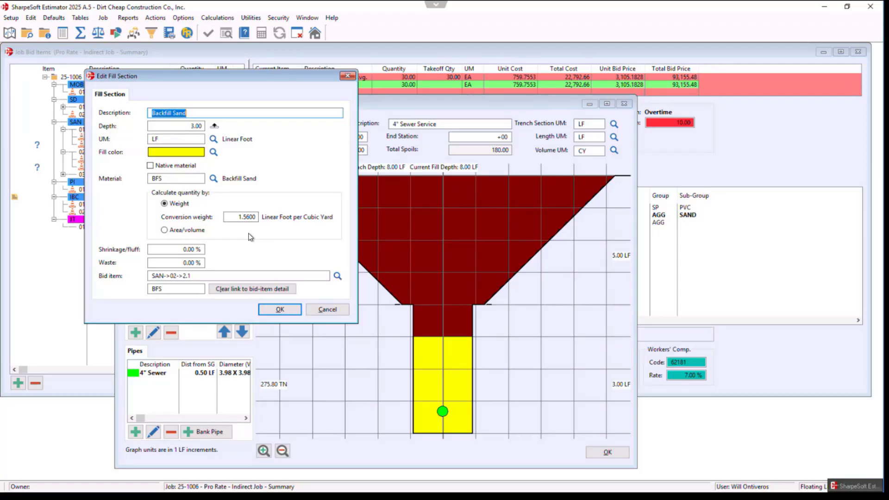
click(347, 76)
click(625, 104)
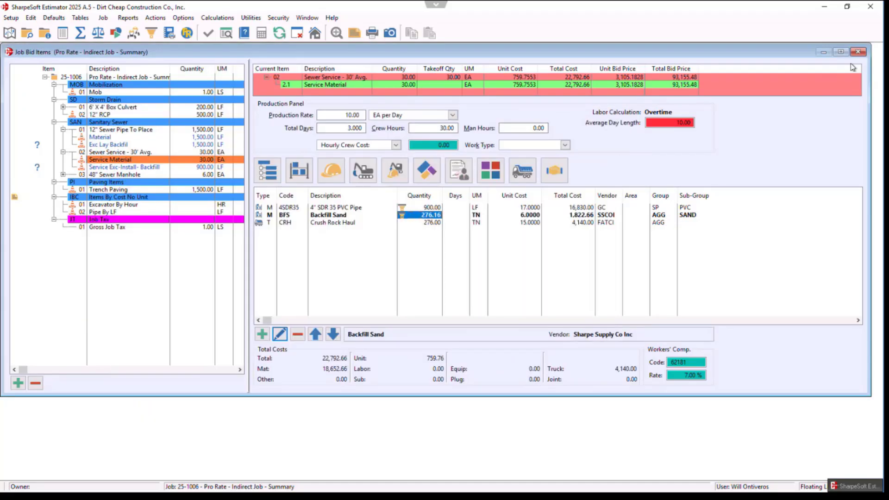
click(858, 52)
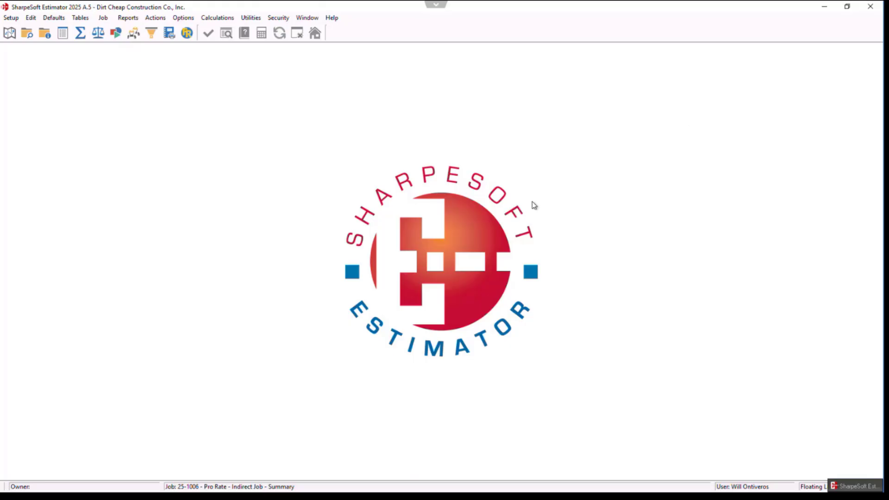